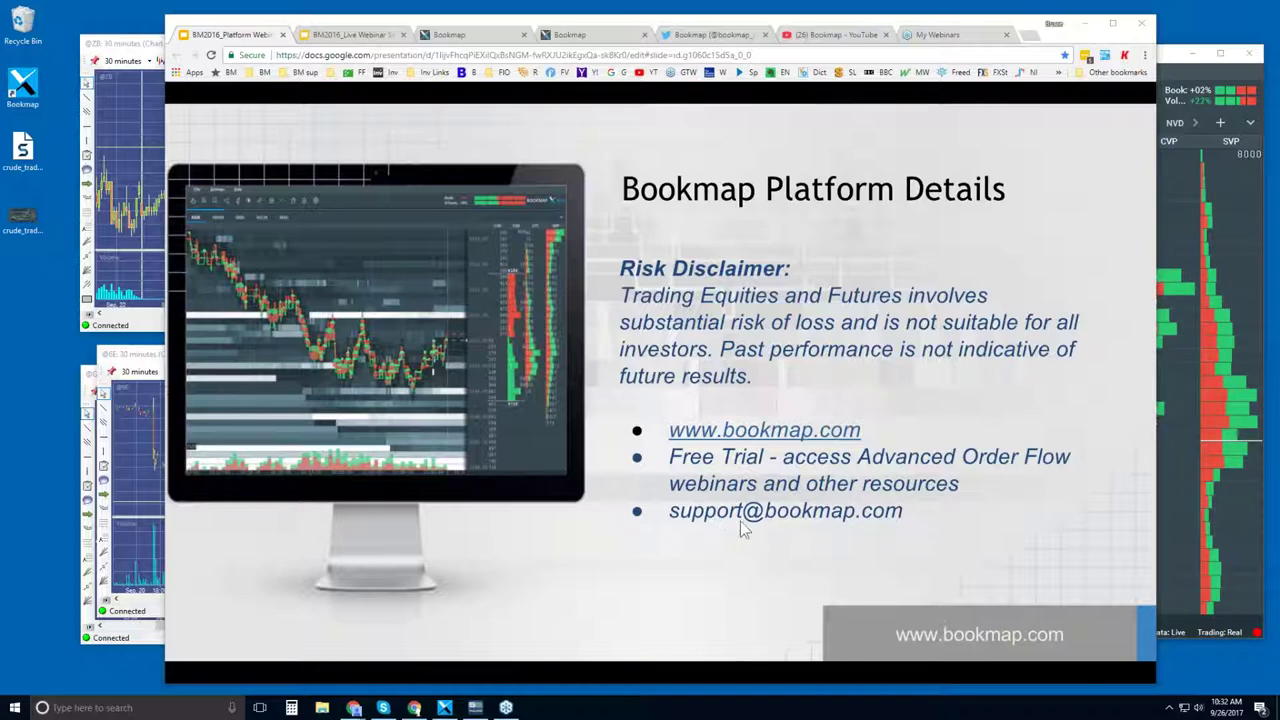
# Explore the Bookmap website's intro, connectivity and subscription plan sections
pyautogui.click(479, 37)
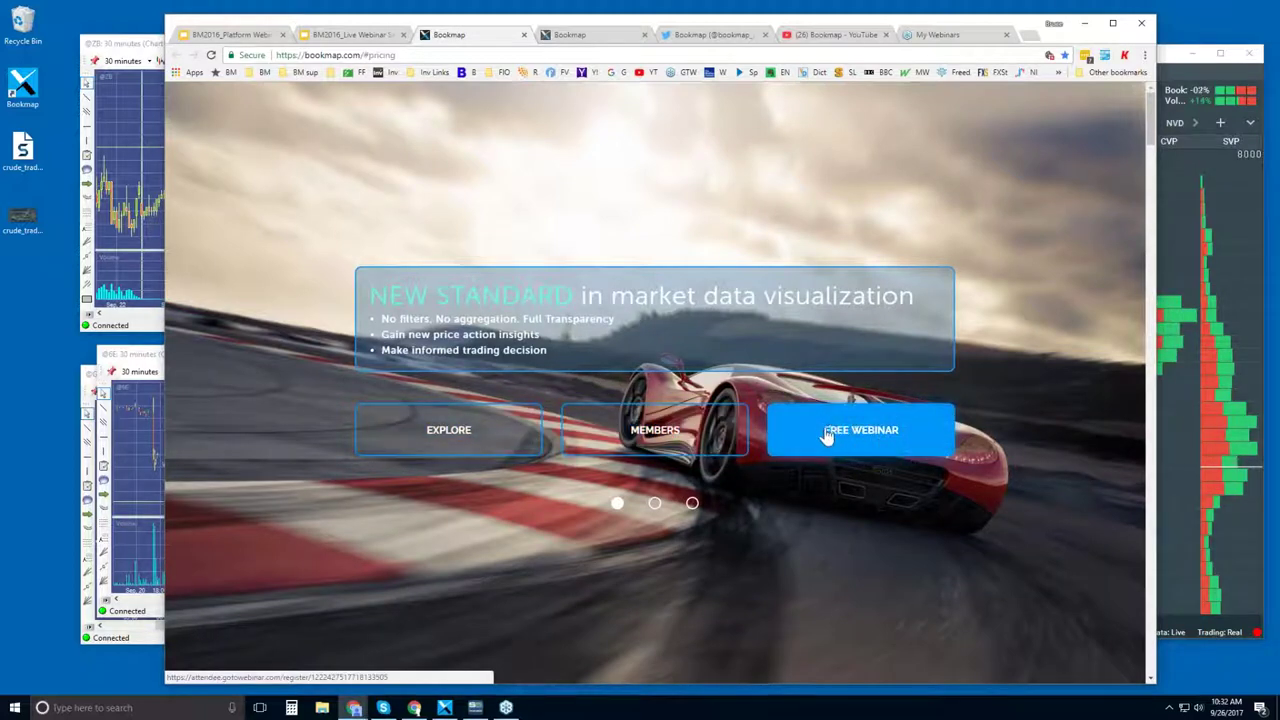
pyautogui.click(466, 432)
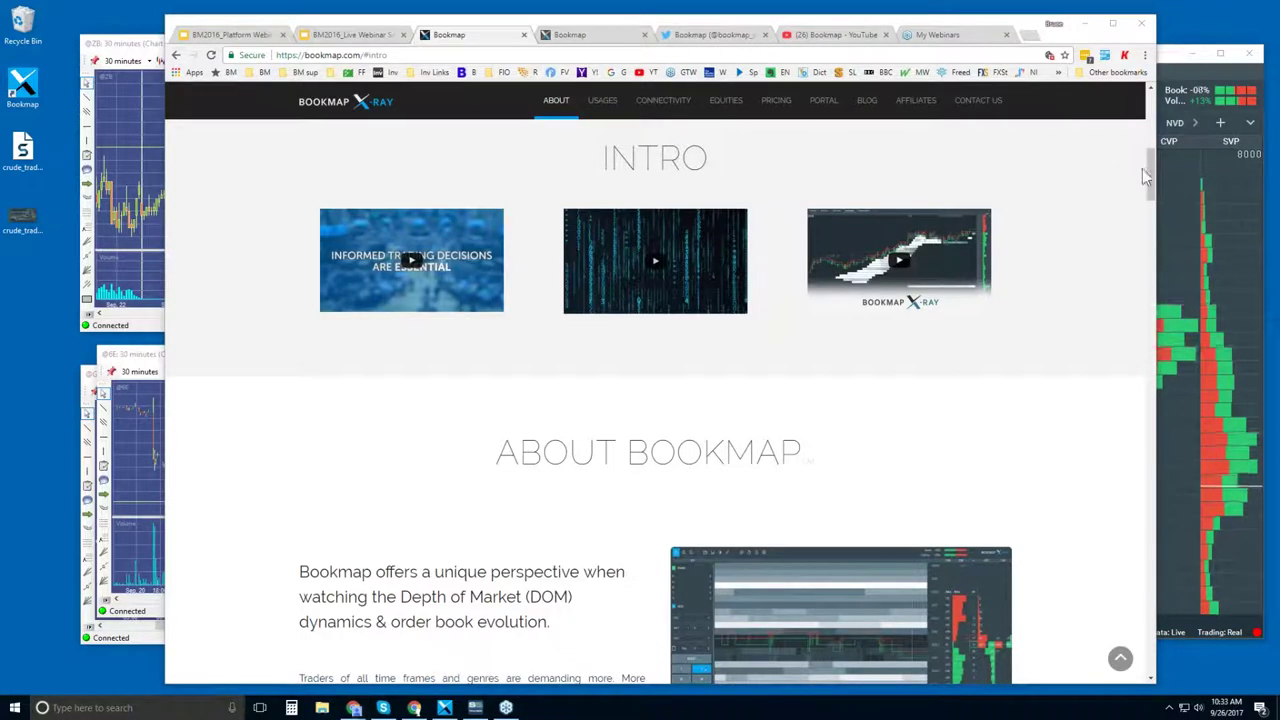
pyautogui.moveTo(1152, 173); pyautogui.dragTo(1120, 475)
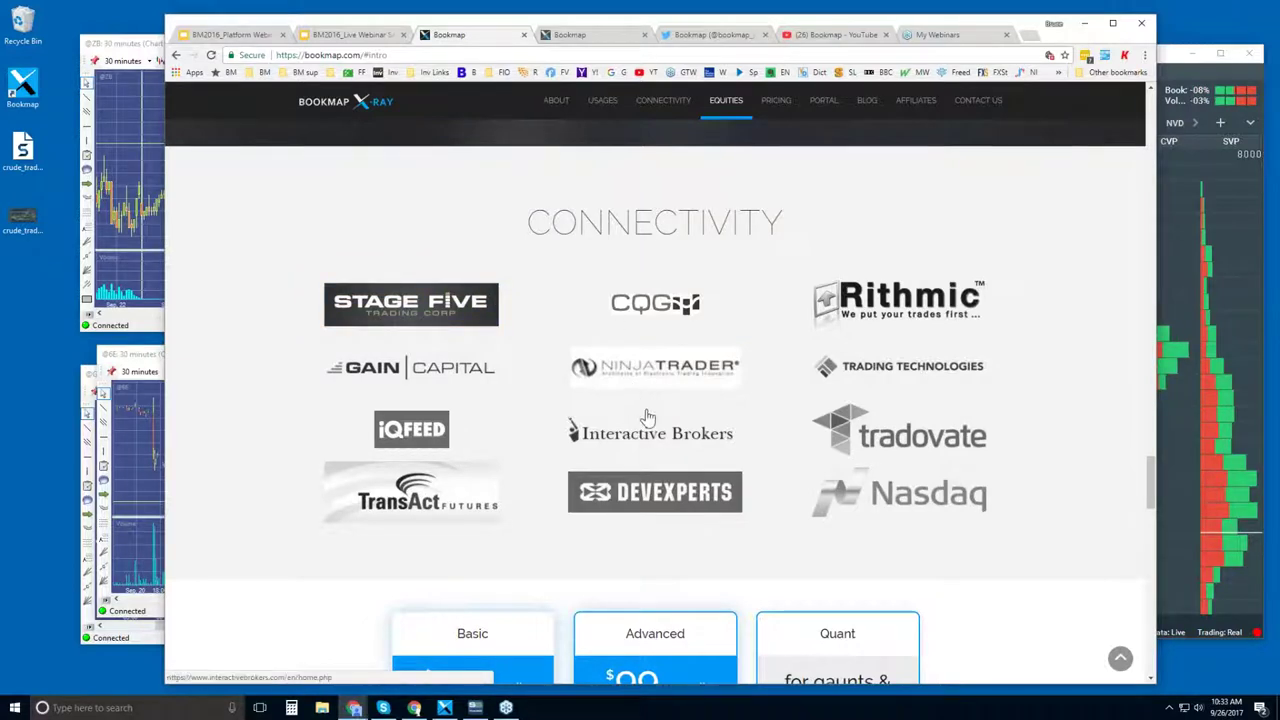
pyautogui.scroll(-1, 614, 406)
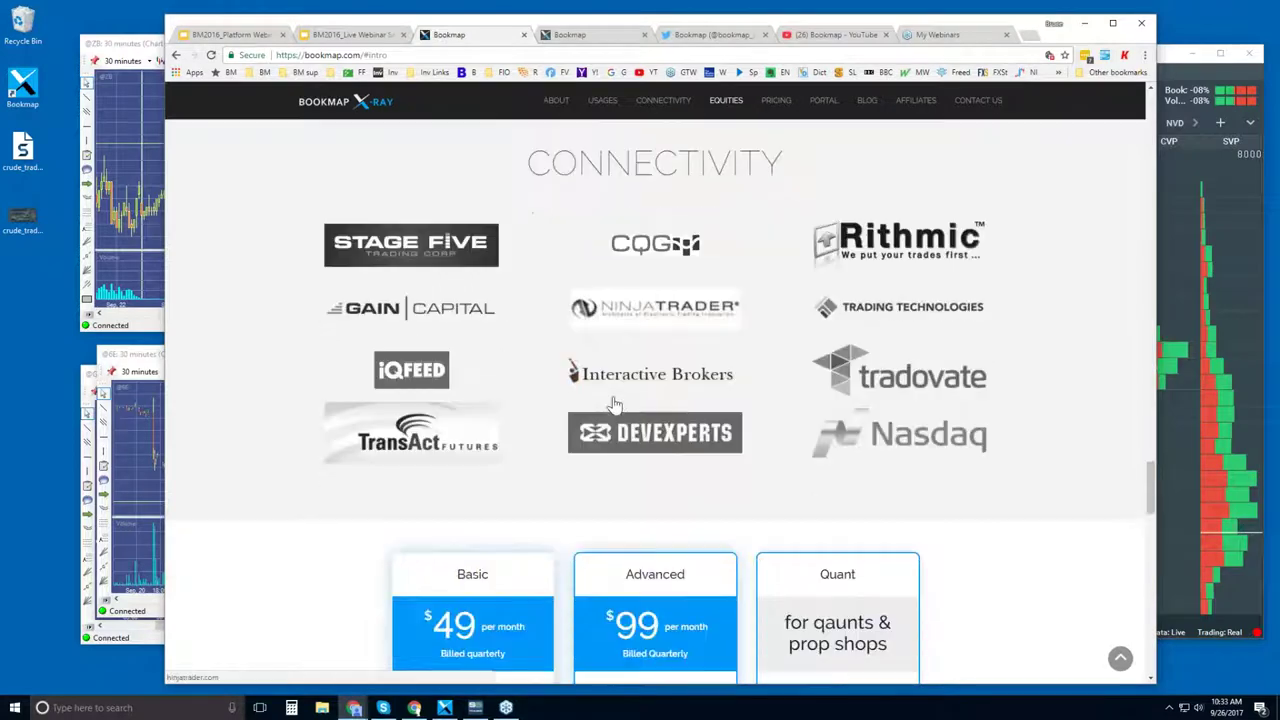
pyautogui.scroll(-4, 614, 404)
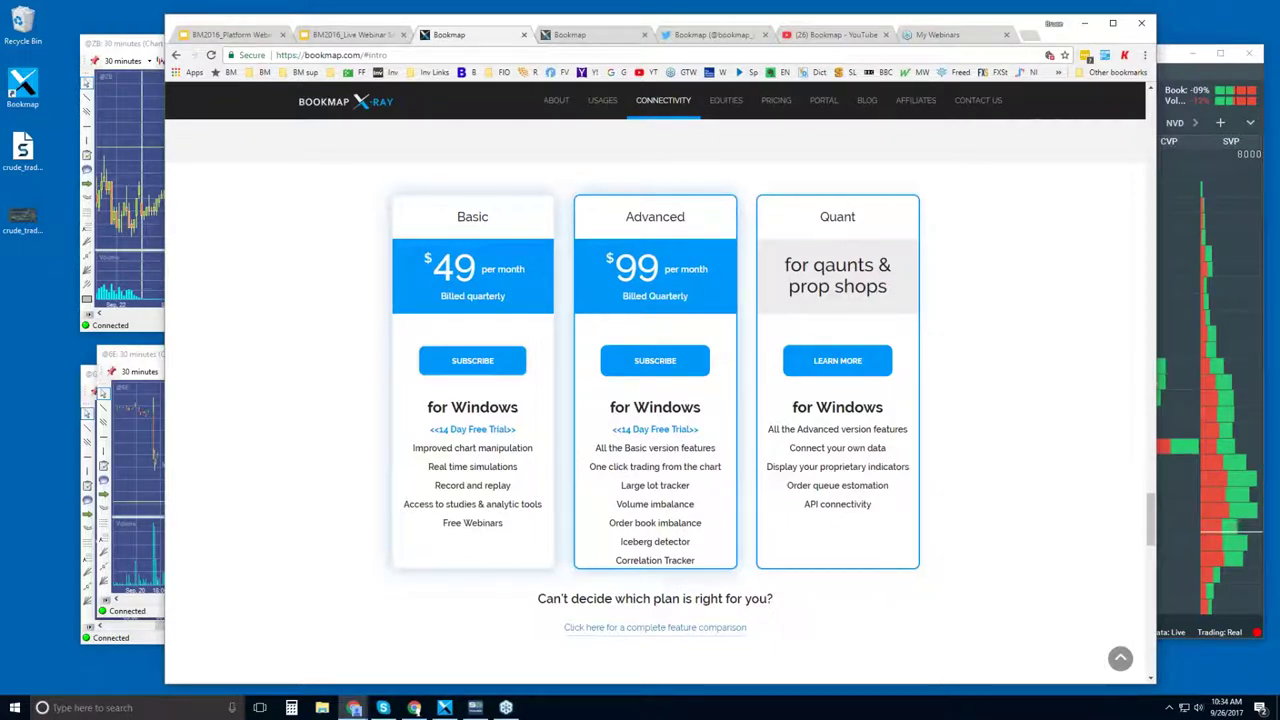
# Open the complete feature comparison, review the Web, Basic, Advanced and Quant versions, and return to the plans page
pyautogui.click(647, 632)
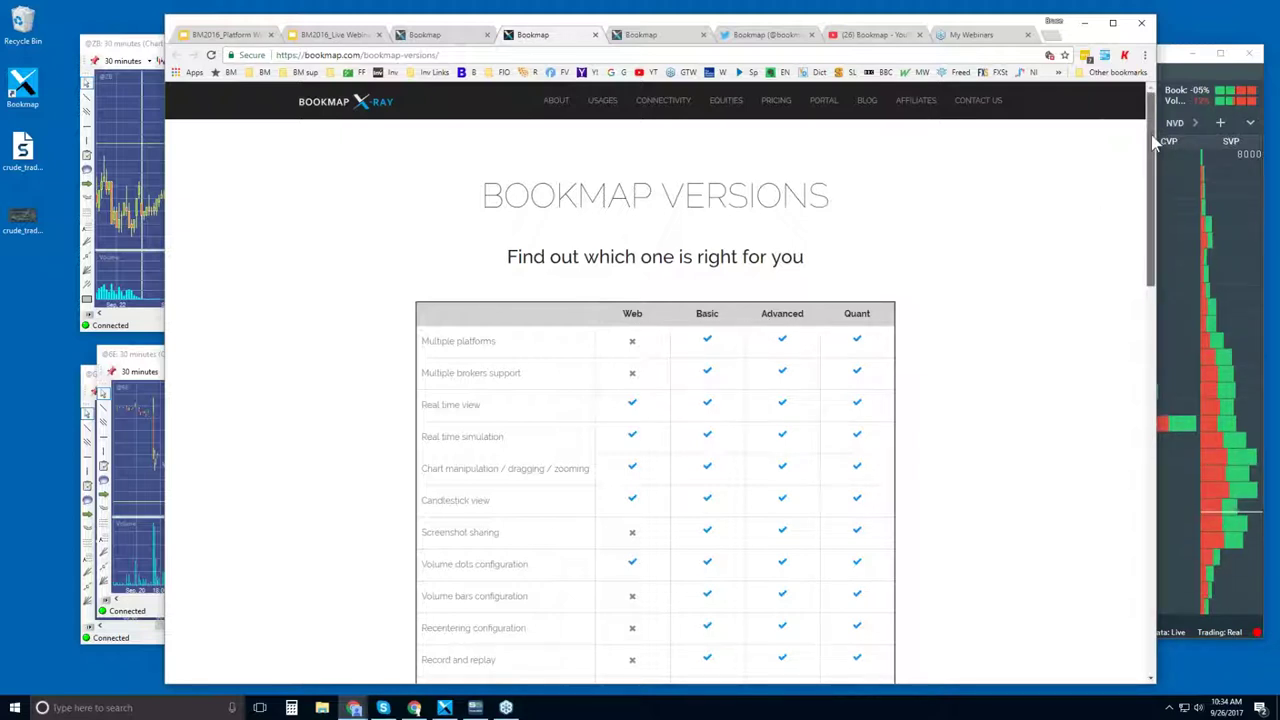
pyautogui.moveTo(1152, 143); pyautogui.dragTo(1088, 438)
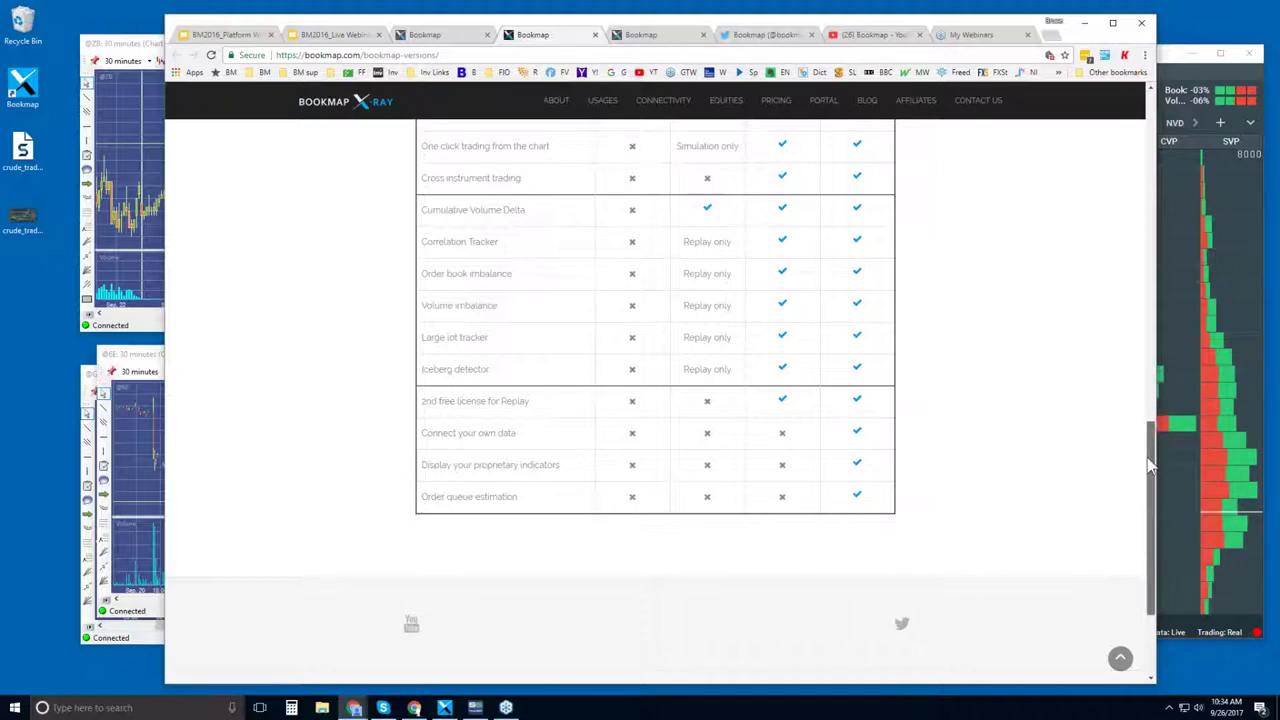
pyautogui.scroll(2, 1009, 437)
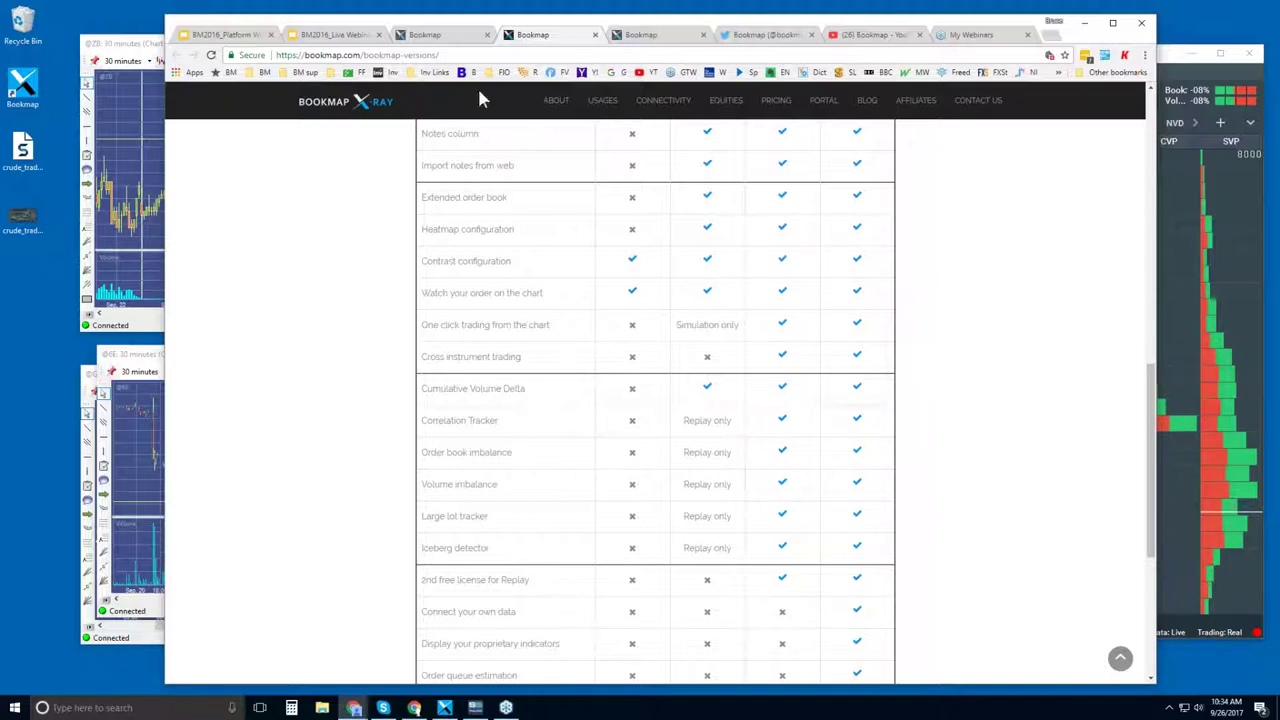
pyautogui.click(452, 38)
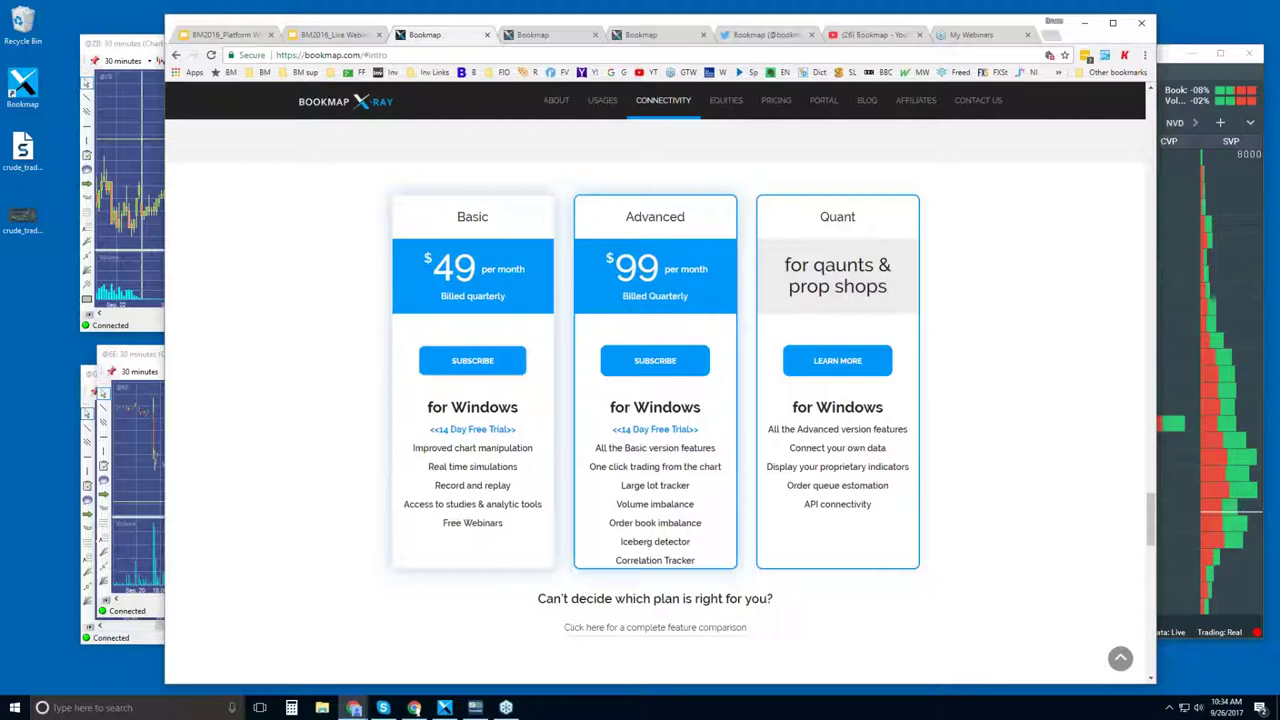
# View Bookmap's Twitter feed and browse the home page of its YouTube channel
pyautogui.click(766, 36)
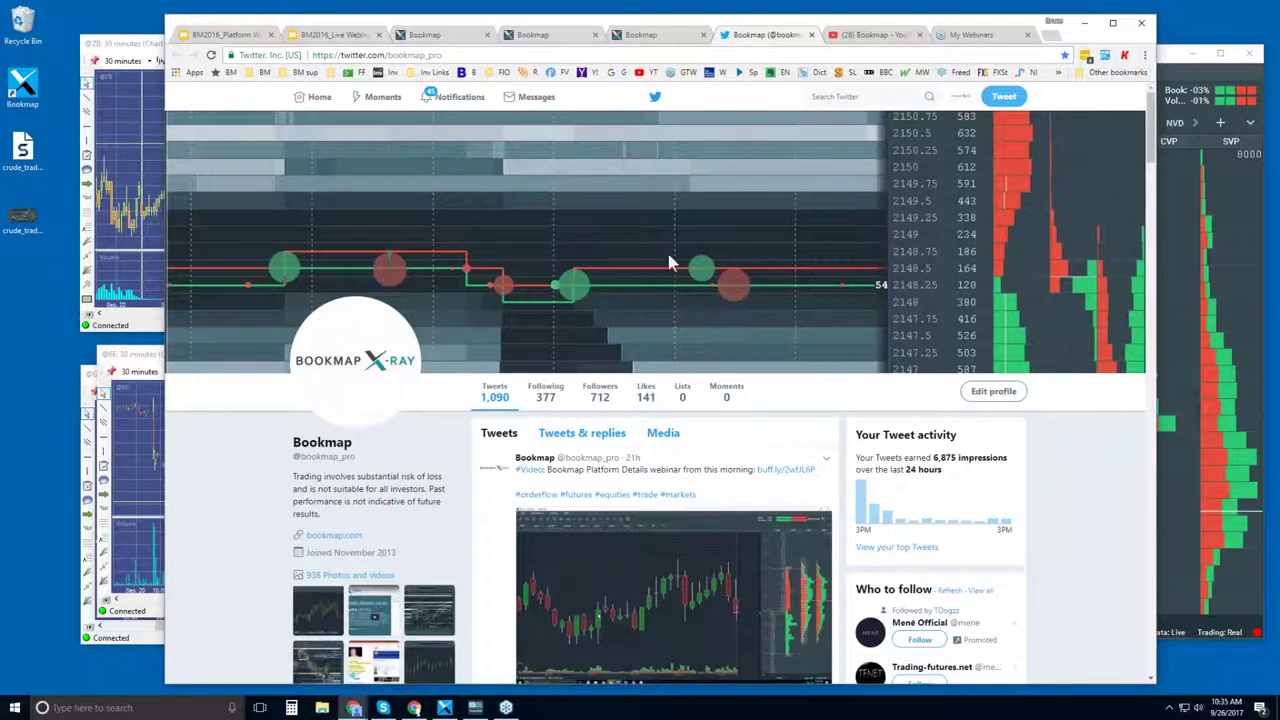
pyautogui.scroll(-1, 668, 262)
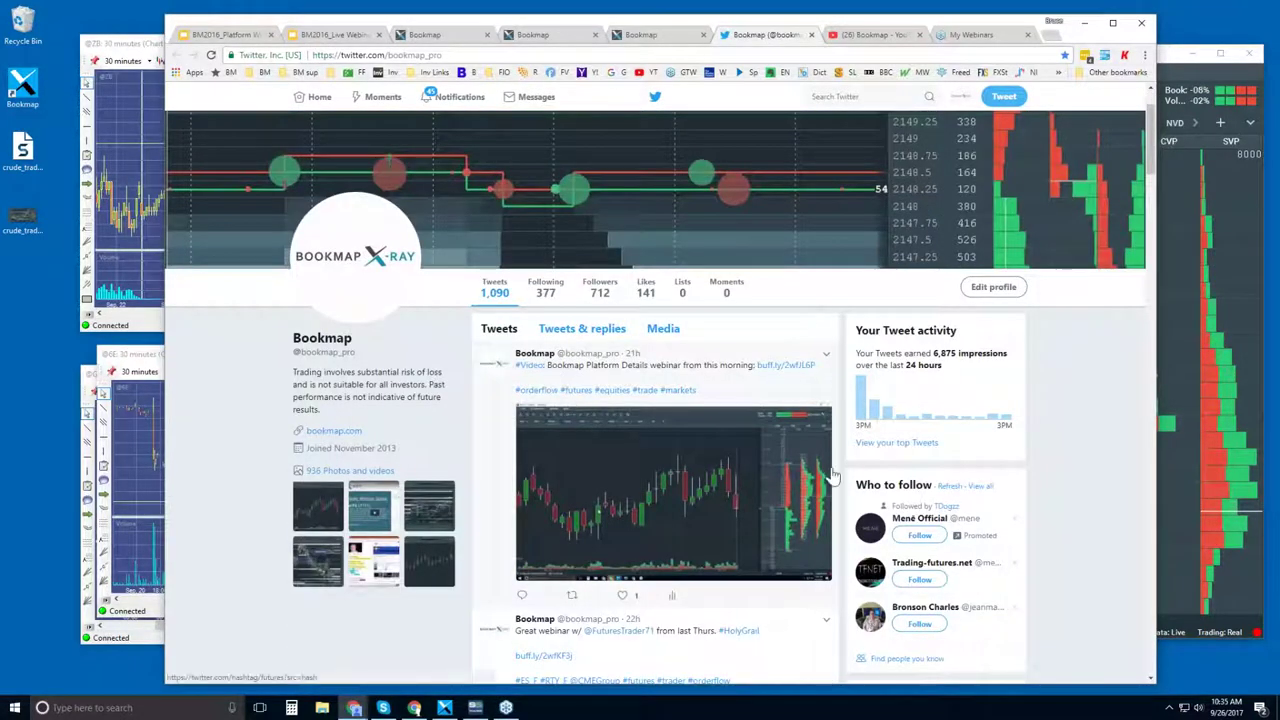
pyautogui.click(865, 40)
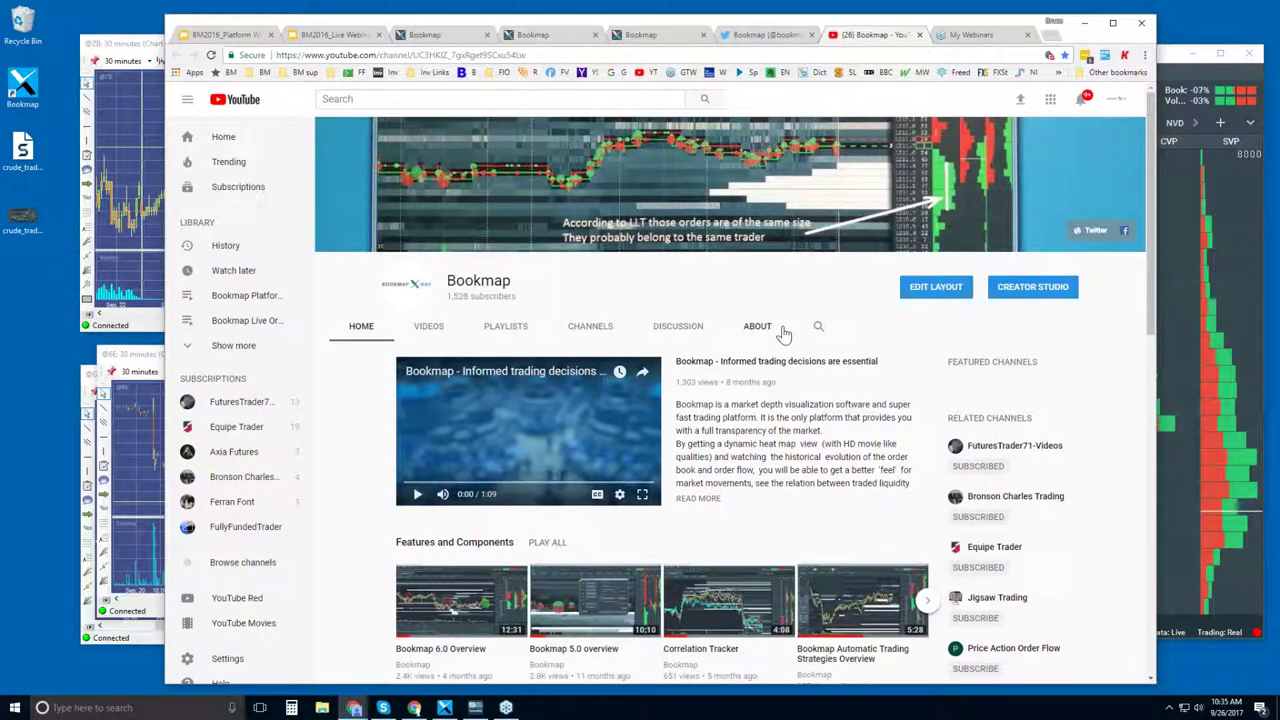
pyautogui.scroll(-3, 784, 334)
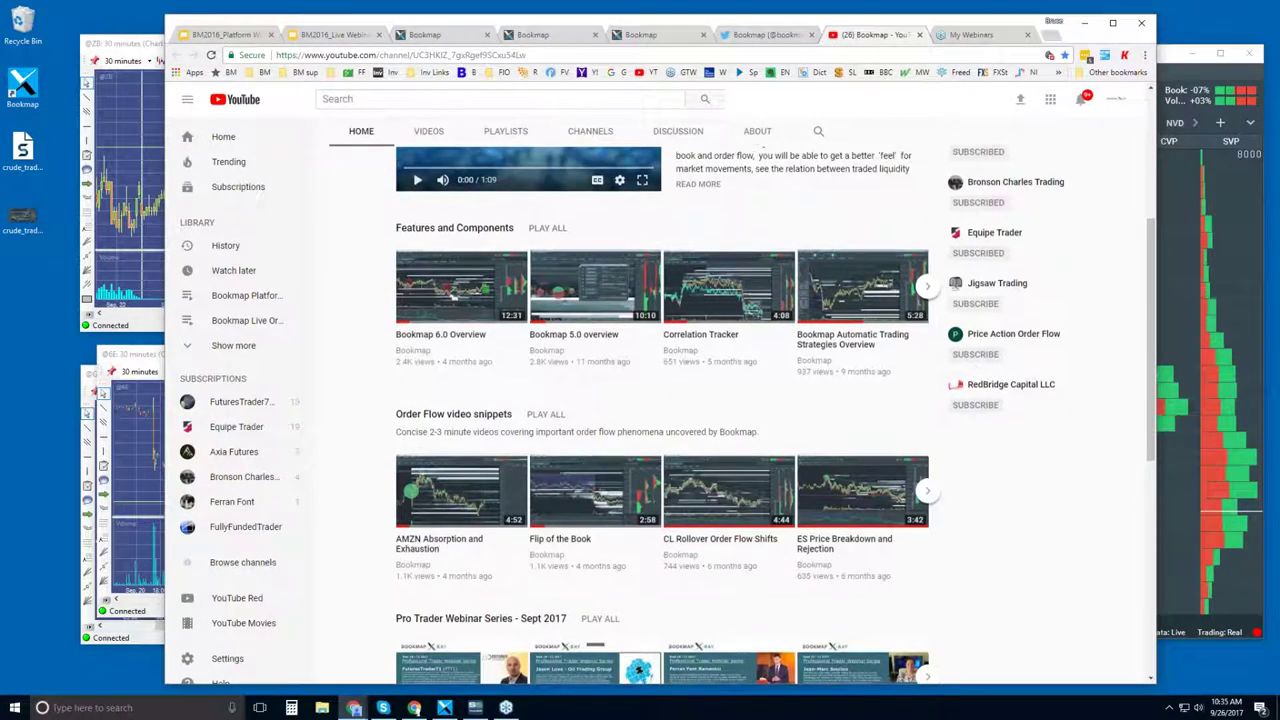
pyautogui.scroll(-2, 660, 400)
pyautogui.scroll(6, 660, 400)
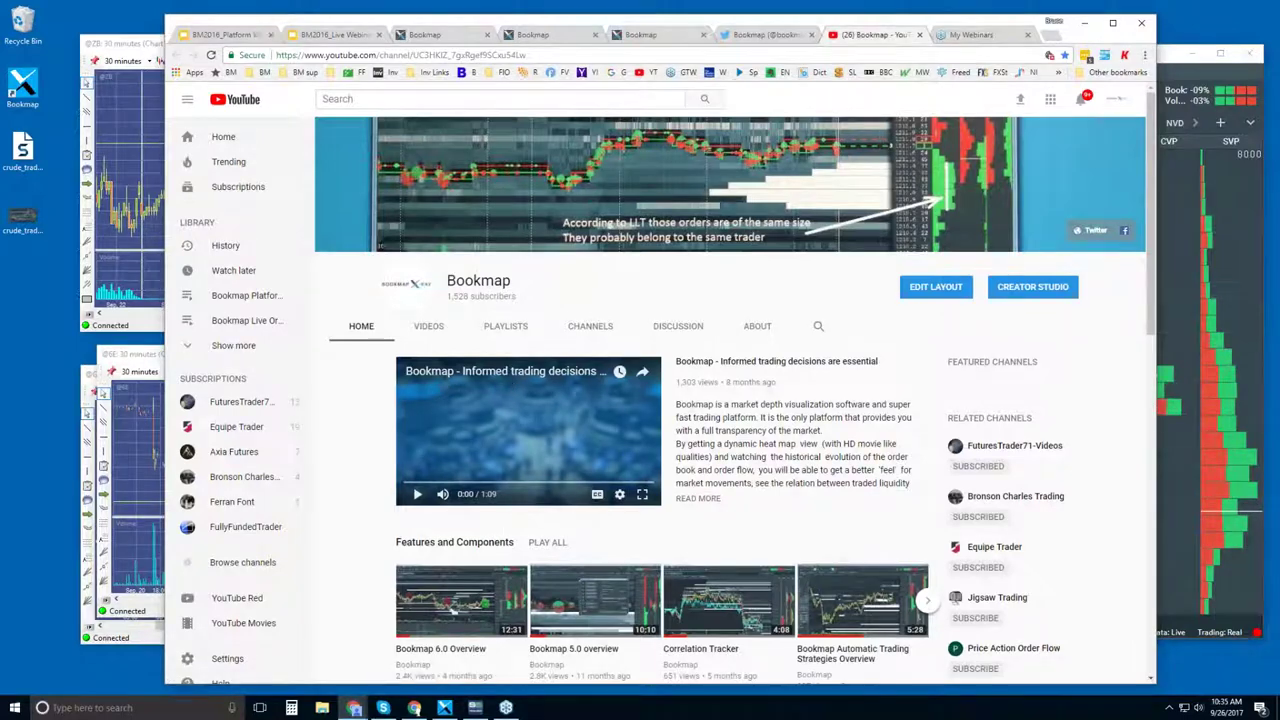
pyautogui.scroll(-2, 428, 342)
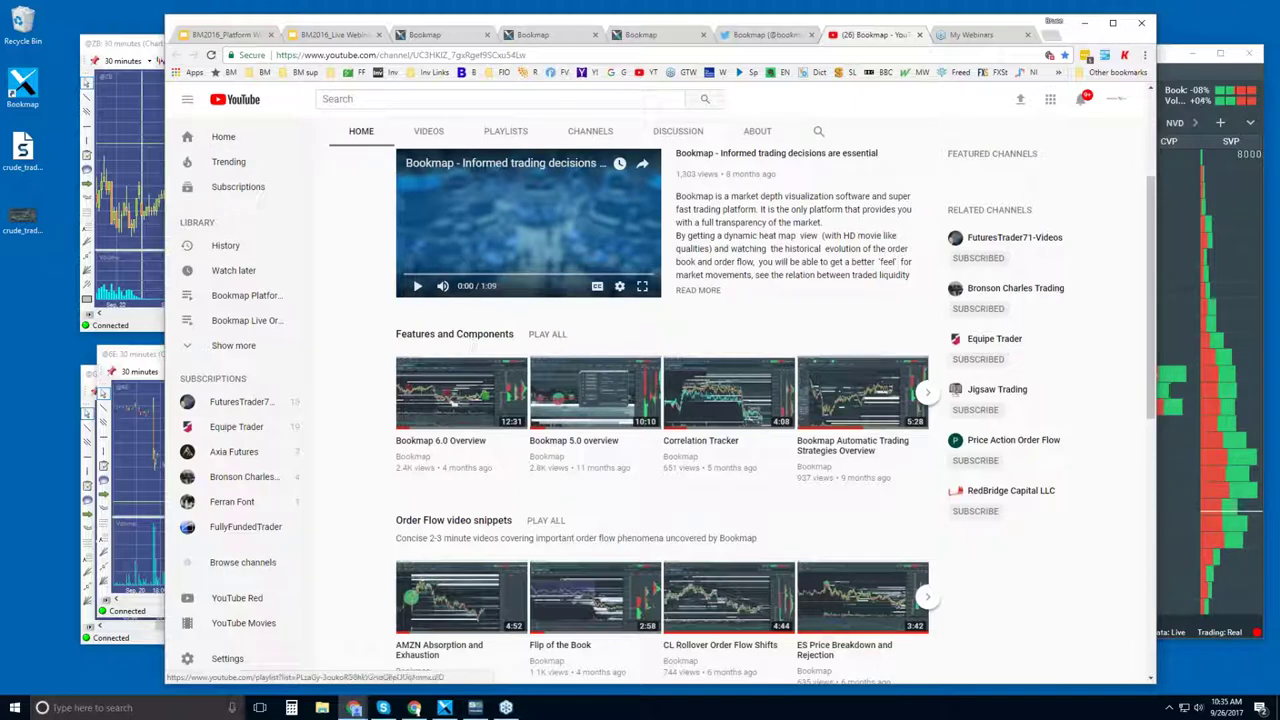
# Open the Features and Components playlist, look through its videos and return to the channel page
pyautogui.click(463, 340)
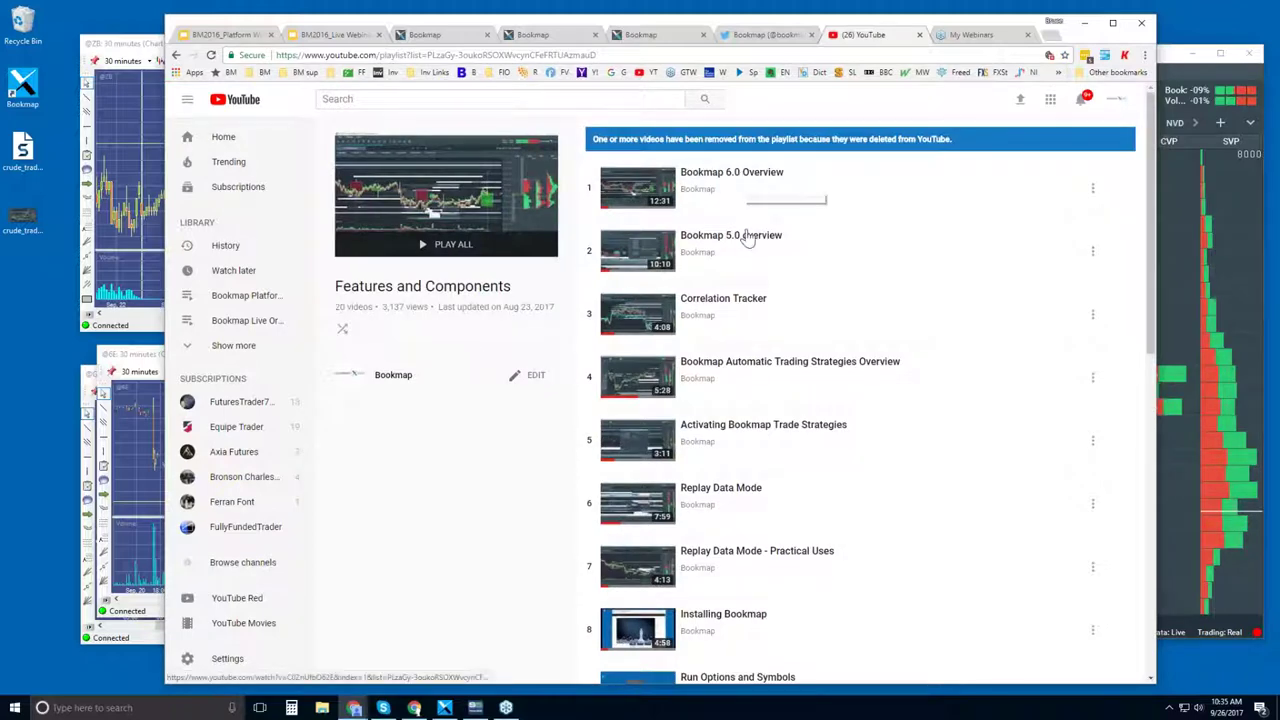
pyautogui.moveTo(1157, 208); pyautogui.dragTo(1134, 468)
pyautogui.scroll(-2, 1128, 550)
pyautogui.scroll(8, 1128, 550)
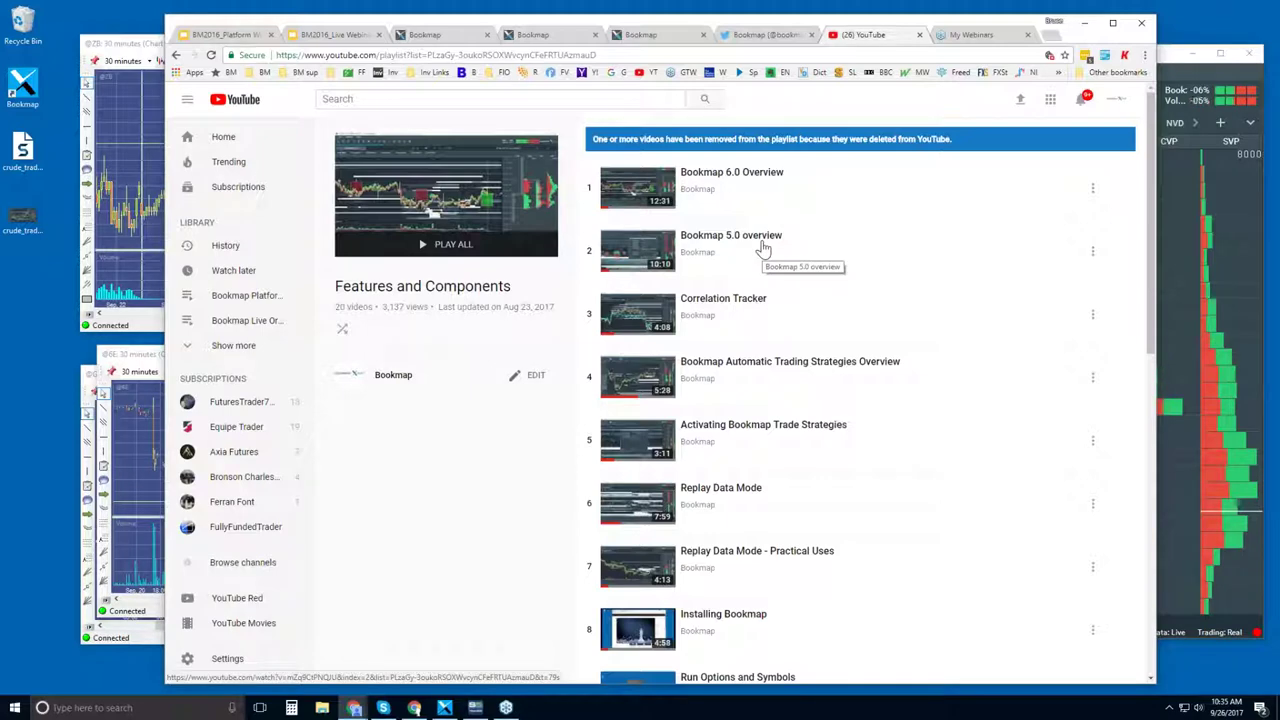
pyautogui.click(176, 55)
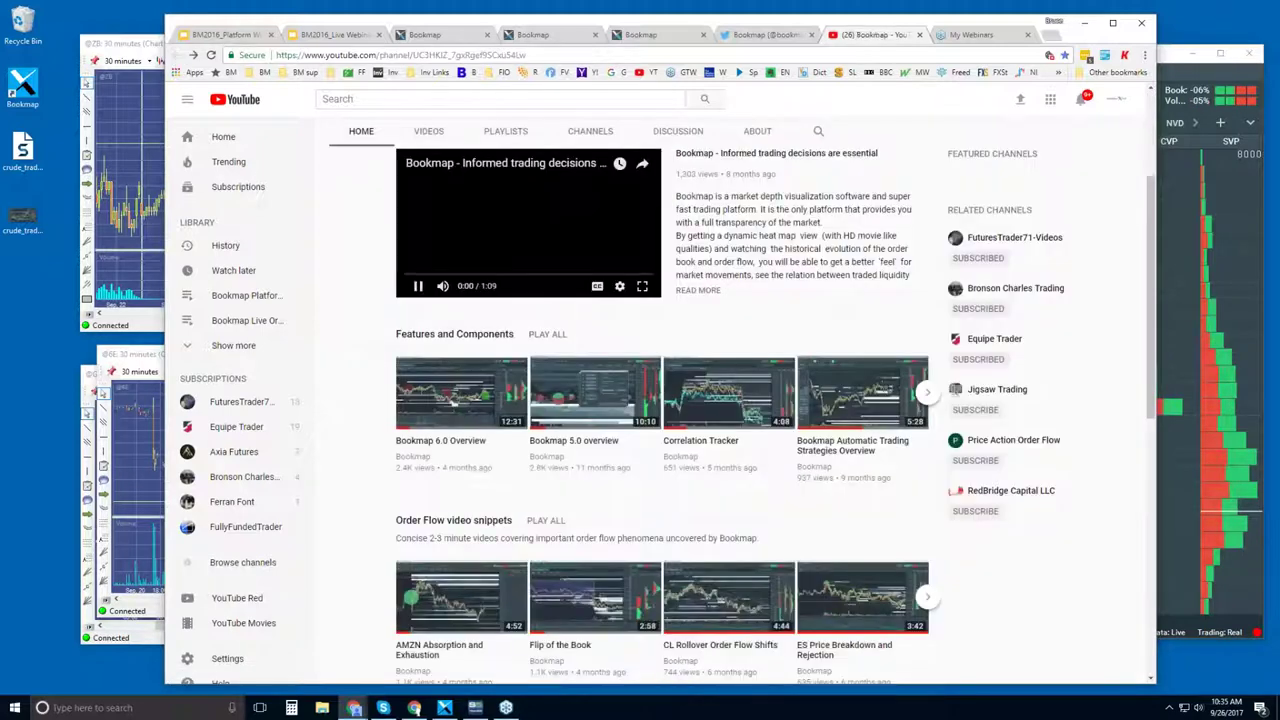
# Review the channel's Order Flow video snippets, Pro Trader Webinar Series and Selected Webinars sections
pyautogui.scroll(-2, 432, 322)
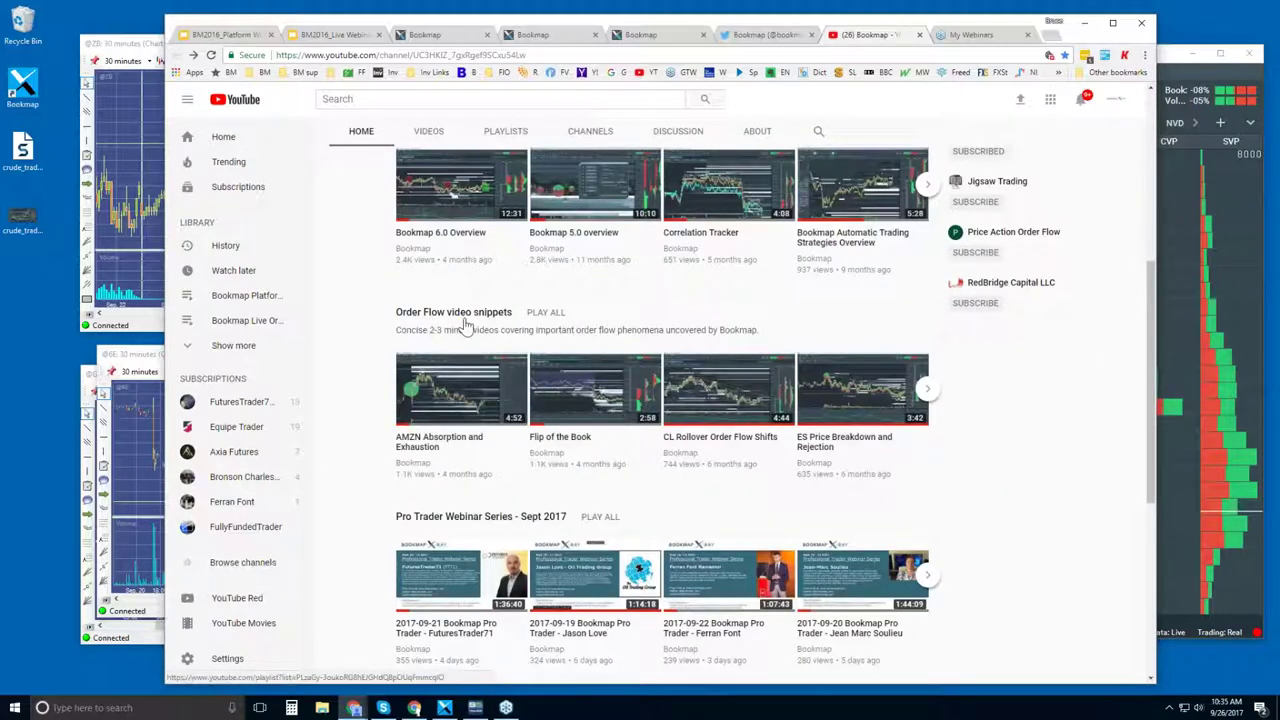
pyautogui.scroll(3, 563, 263)
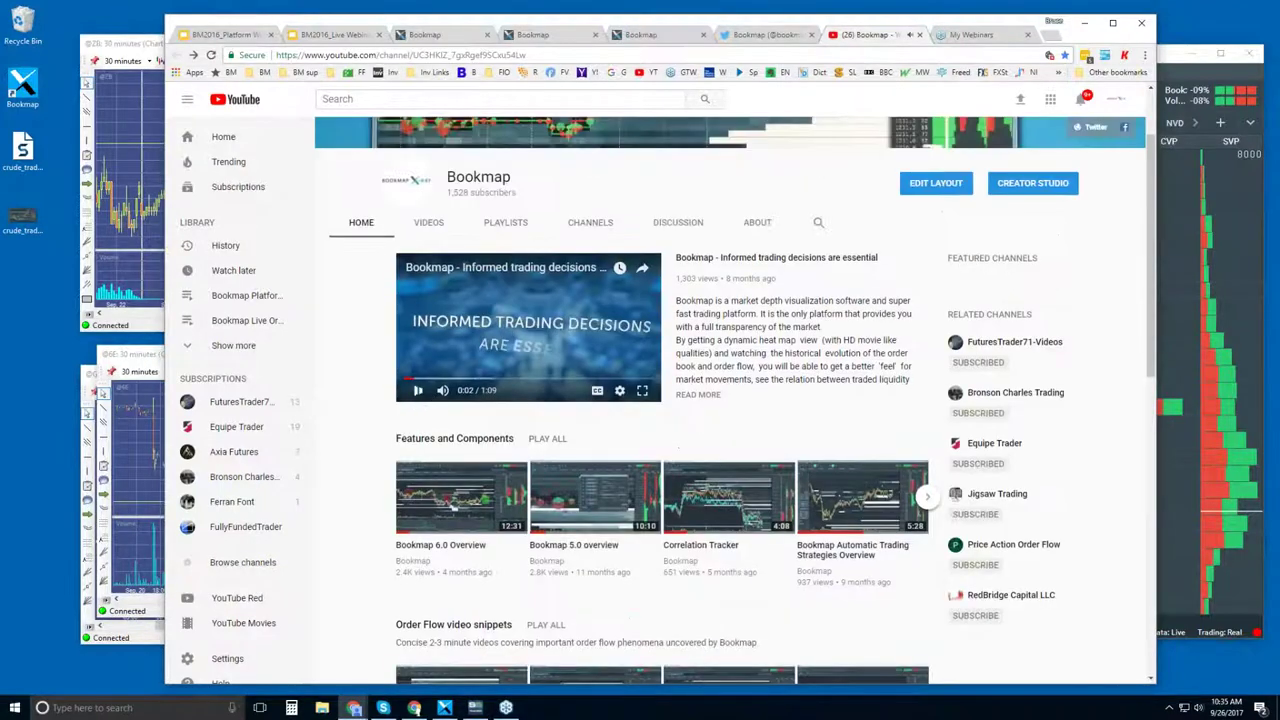
pyautogui.scroll(-3, 452, 507)
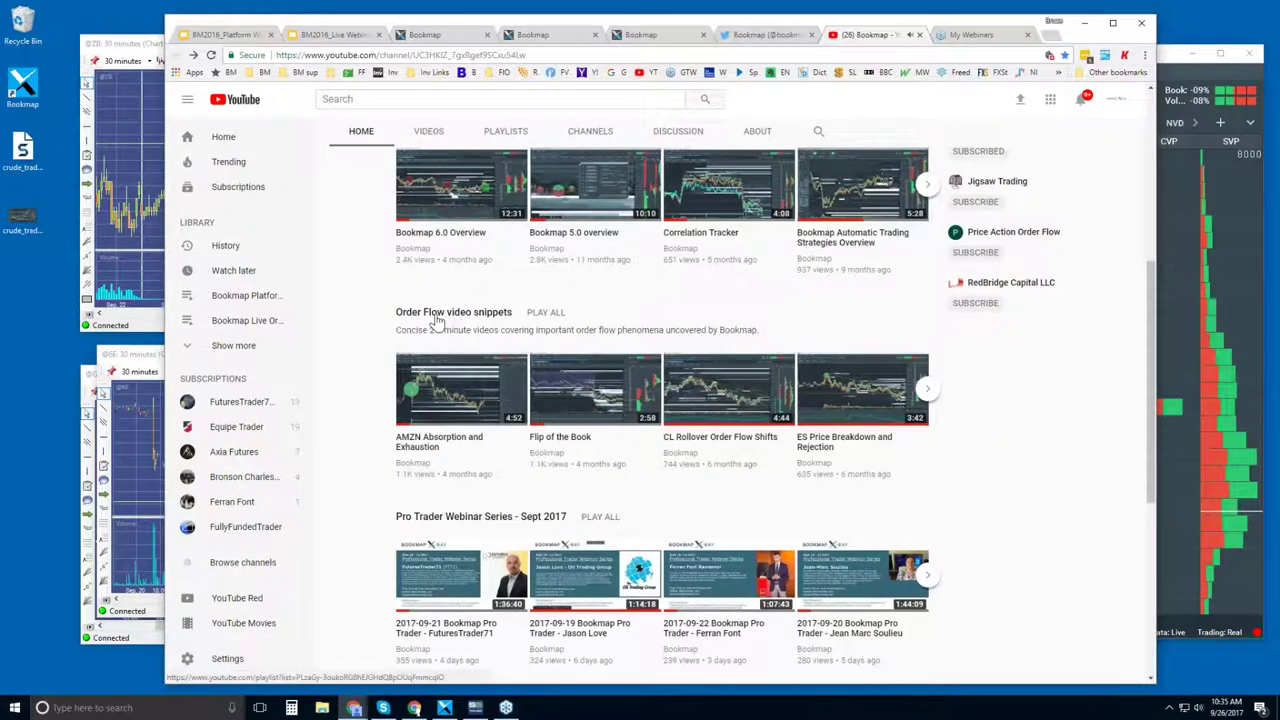
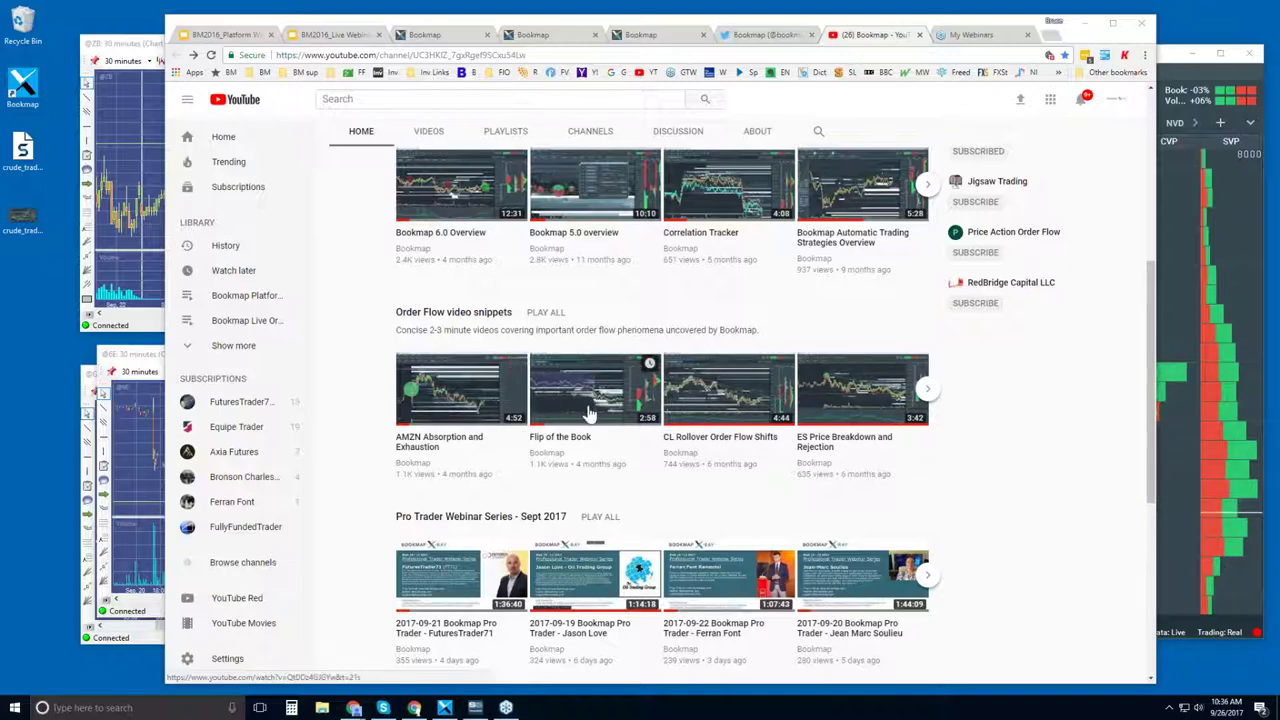
pyautogui.scroll(-3, 590, 415)
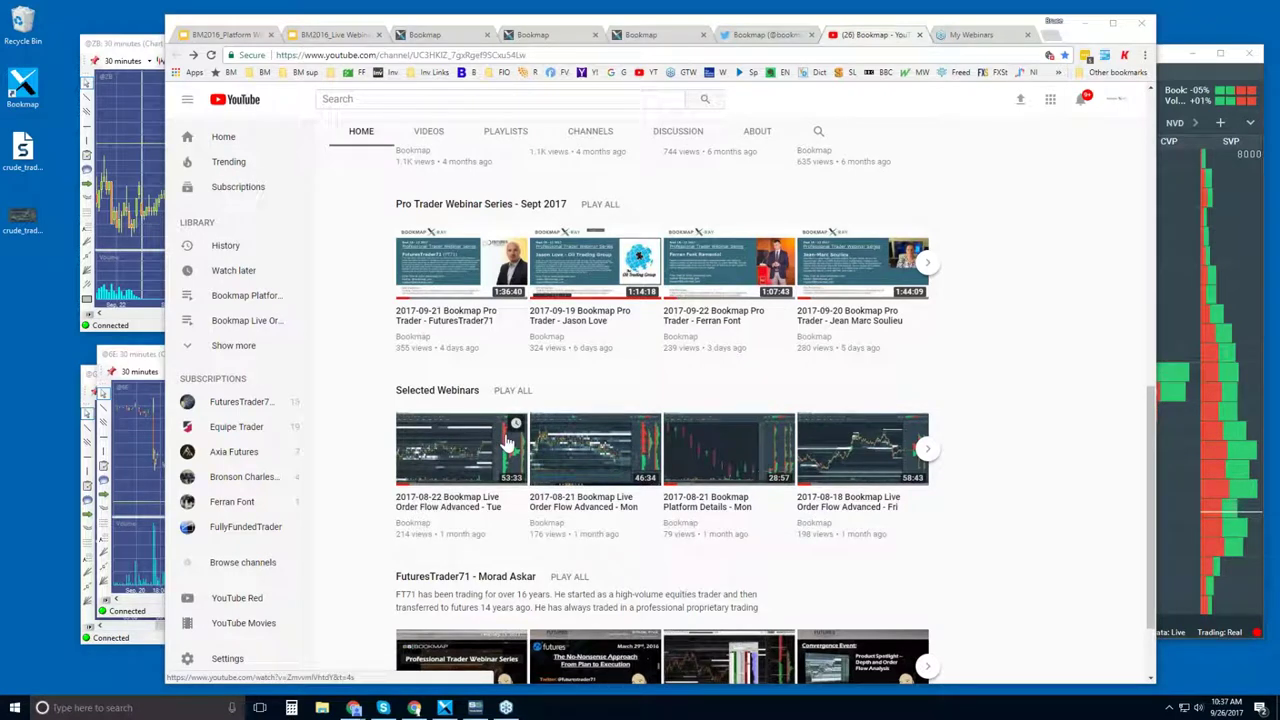
pyautogui.scroll(2, 510, 443)
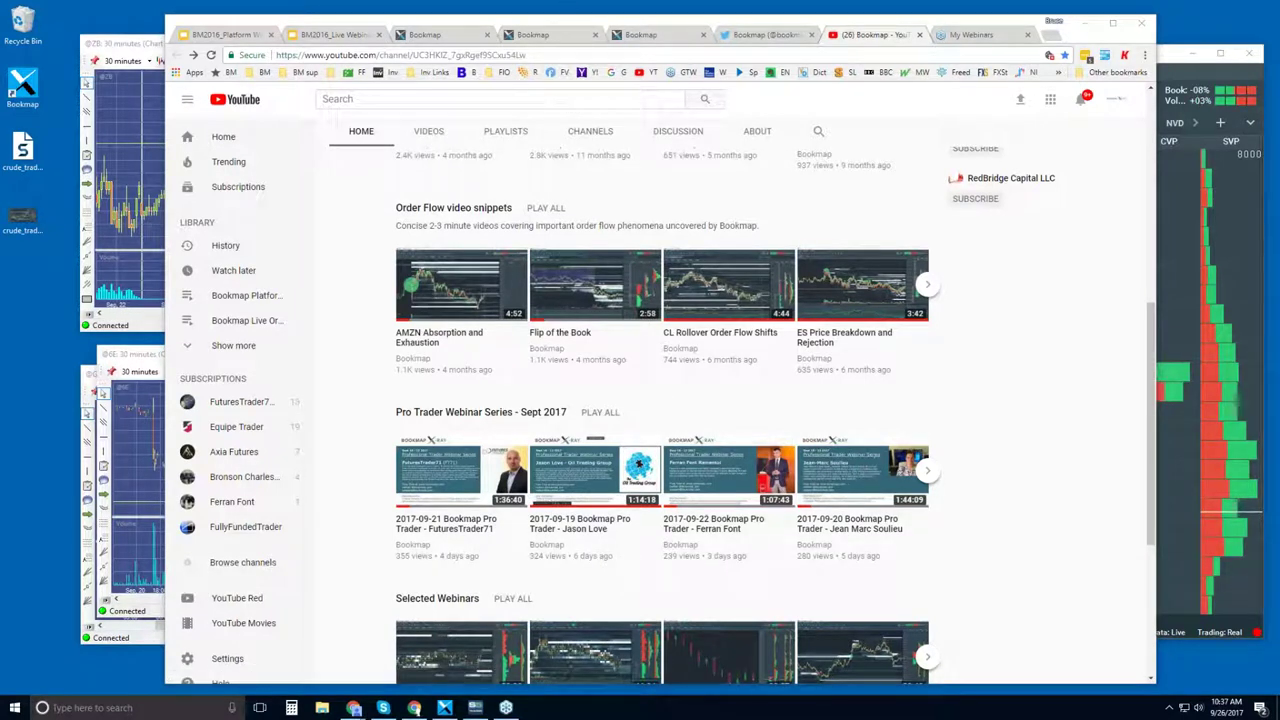
# Bring the 30-minute chart windows and the Bookmap GCLX7 Crude Oil window in front of the browser
pyautogui.click(115, 50)
pyautogui.click(1172, 58)
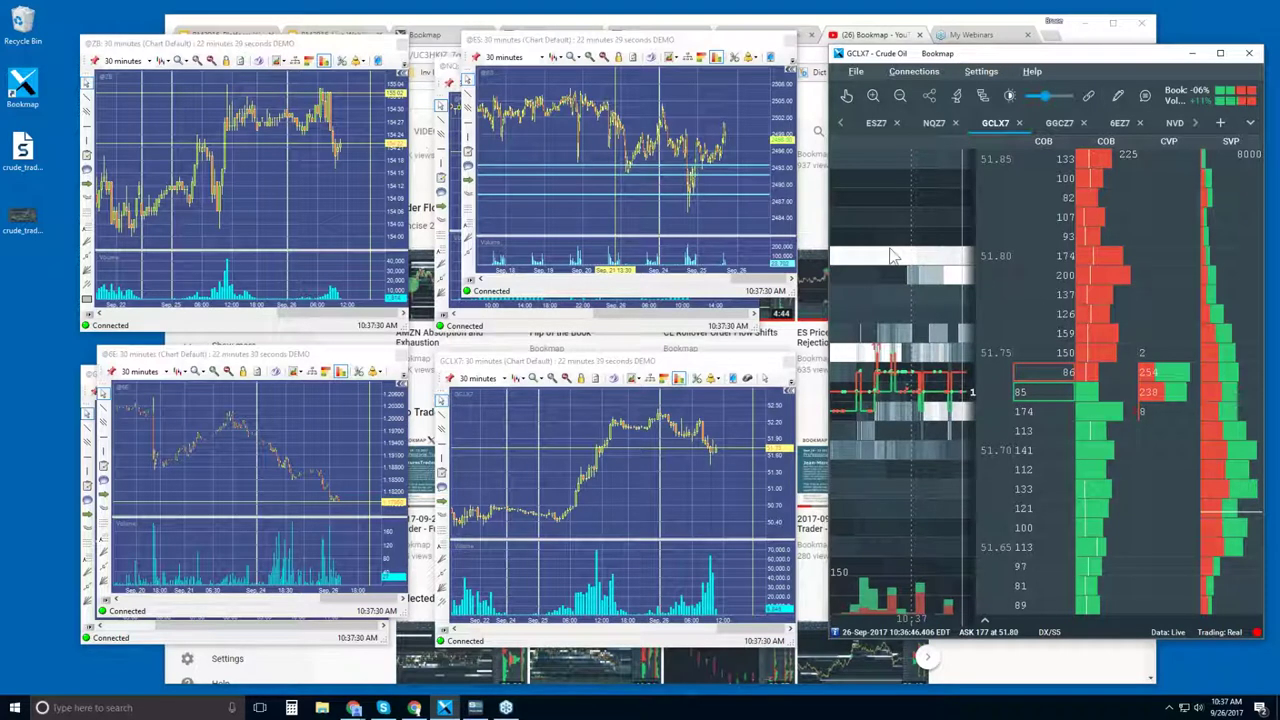
pyautogui.scroll(-4, 893, 255)
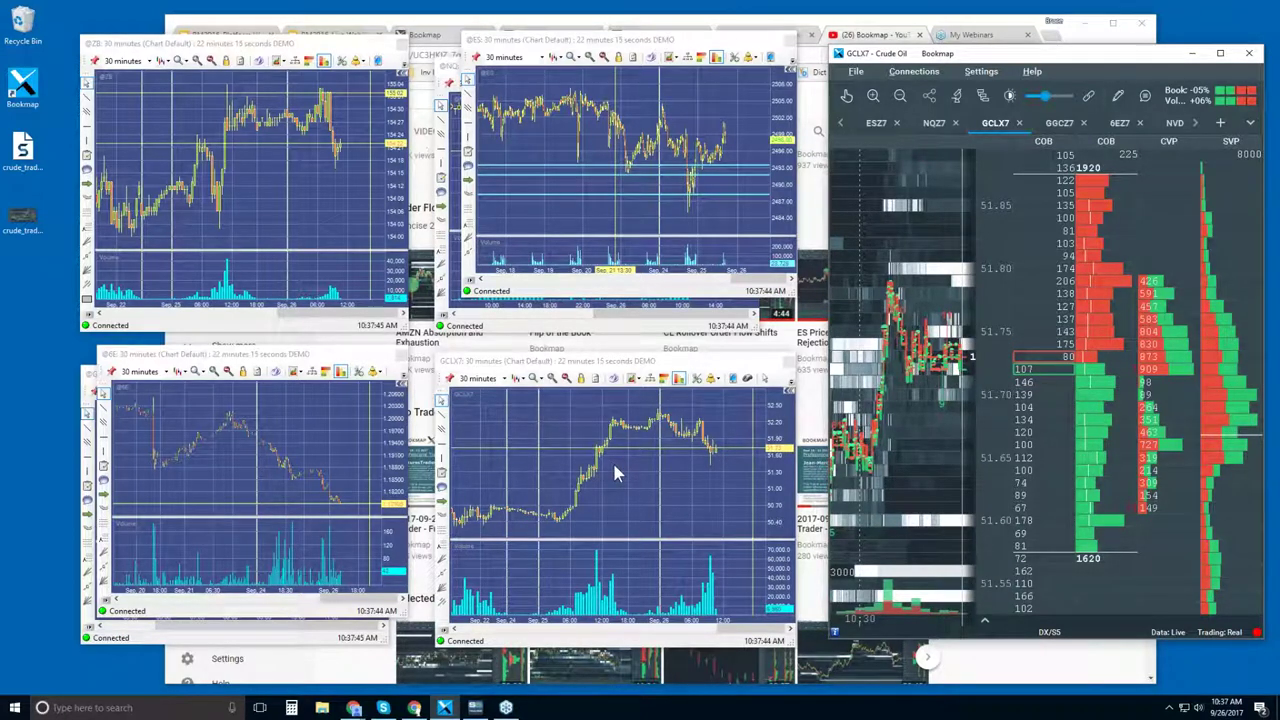
# Maximize the GCLX7 Crude Oil window and widen its time range back to about 09:30
pyautogui.doubleClick(1010, 53)
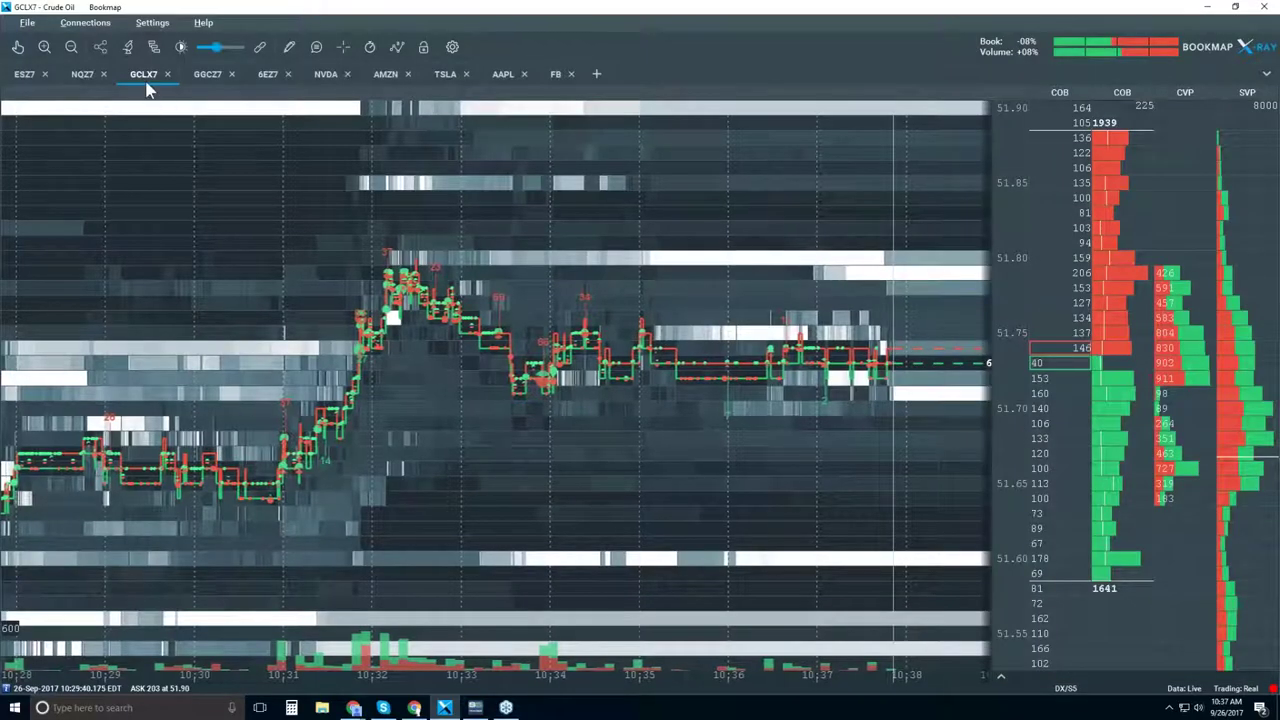
pyautogui.scroll(-5, 363, 305)
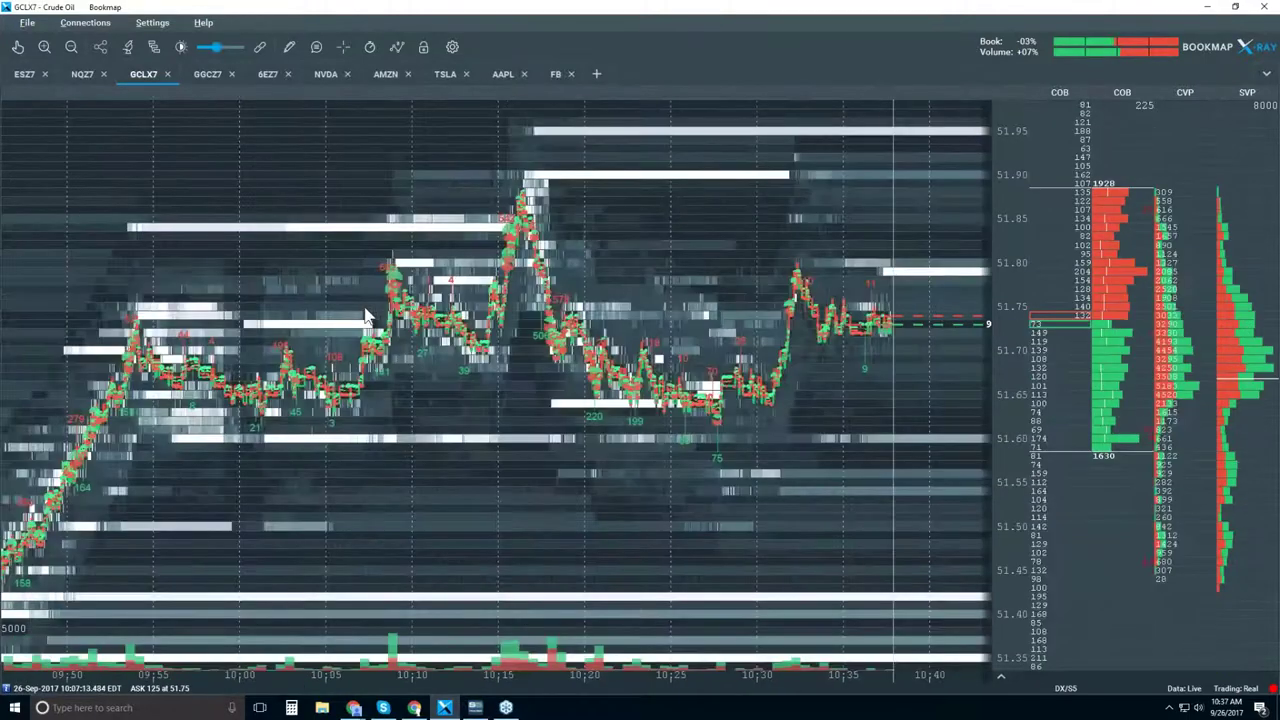
pyautogui.scroll(-3, 365, 315)
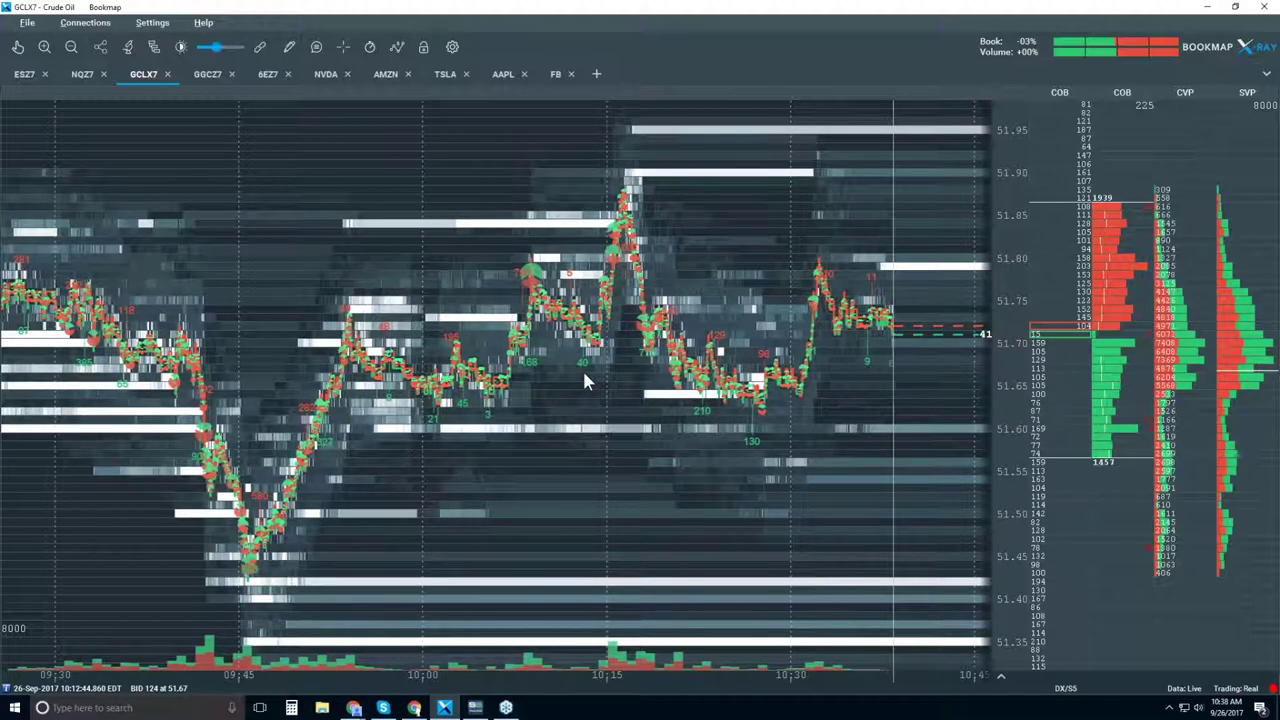
# Show Candlestick Bars on the GCLX7 chart and turn off Volume Dots, Best Bid/Ask, Indicators, Heatmap and Extended
pyautogui.click(397, 47)
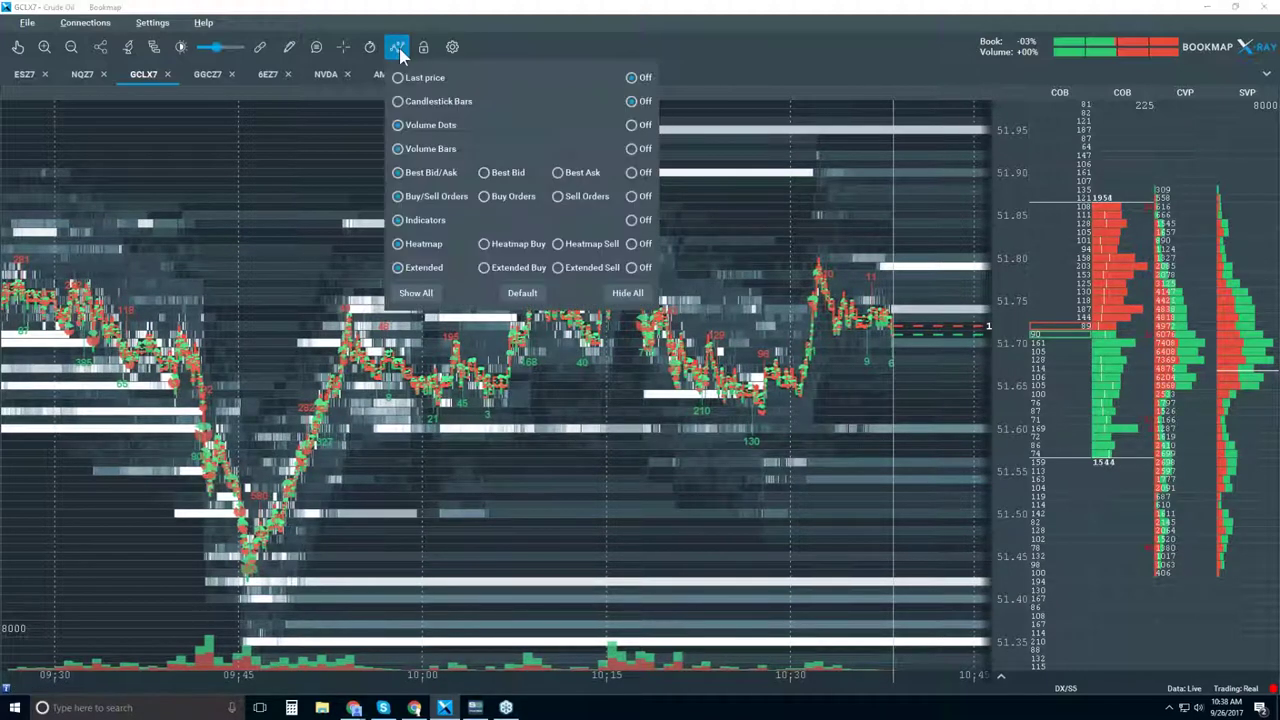
pyautogui.click(398, 101)
pyautogui.click(640, 125)
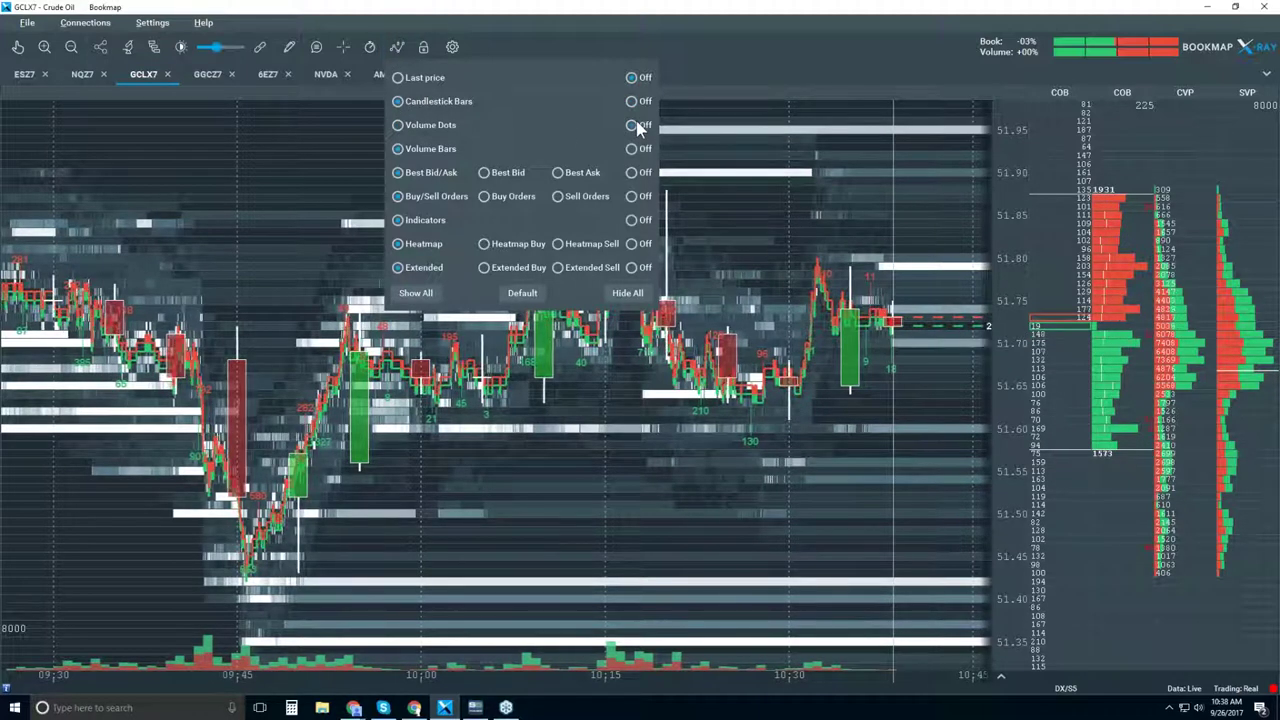
pyautogui.click(634, 173)
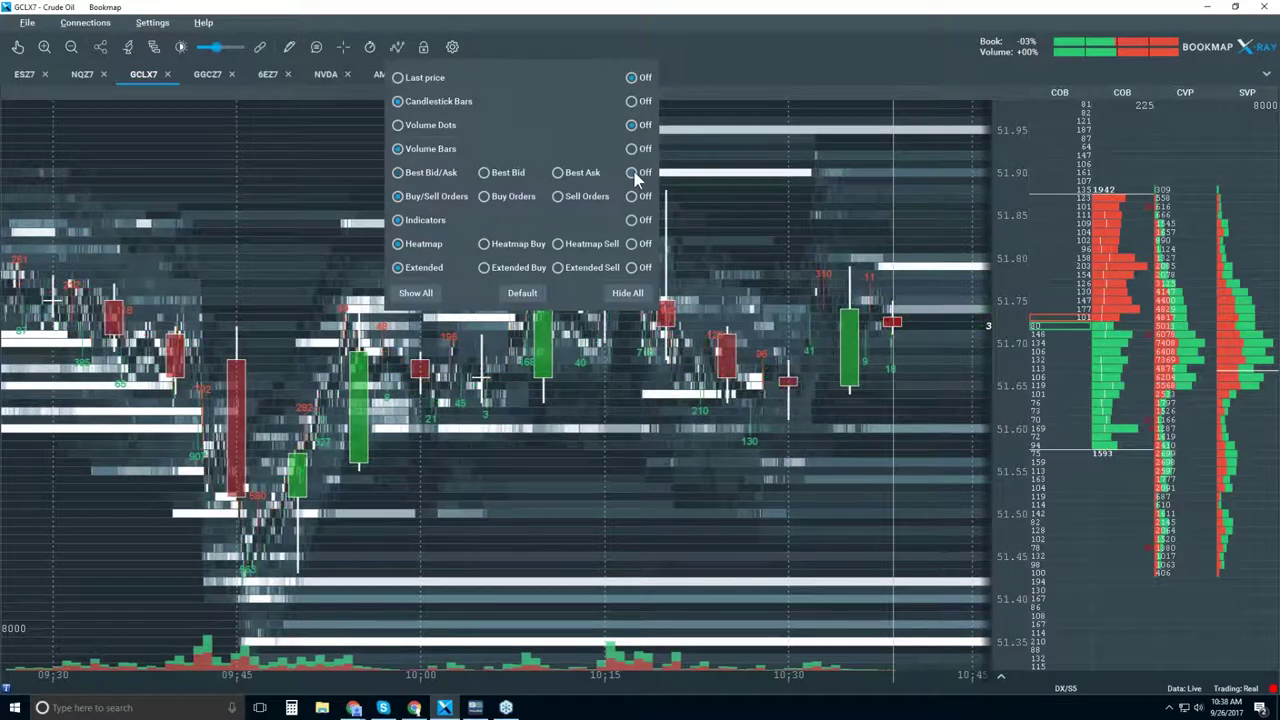
pyautogui.click(636, 220)
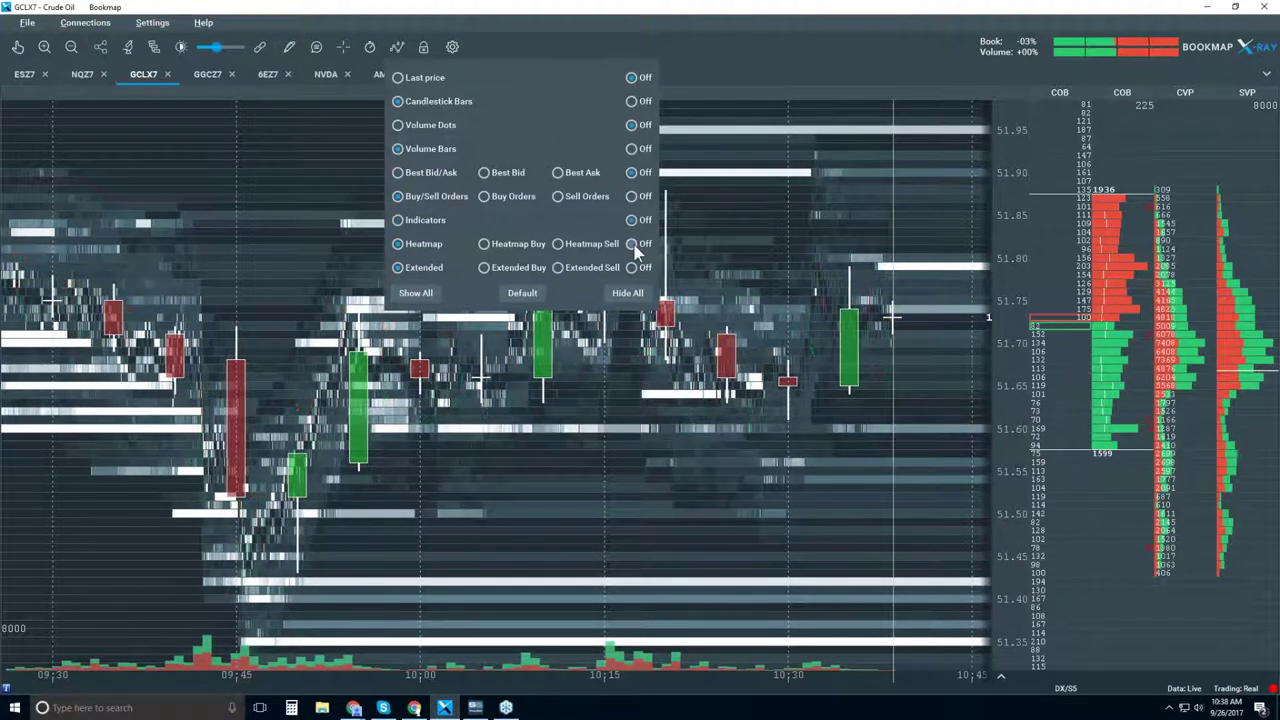
pyautogui.click(632, 244)
pyautogui.click(632, 268)
pyautogui.click(757, 226)
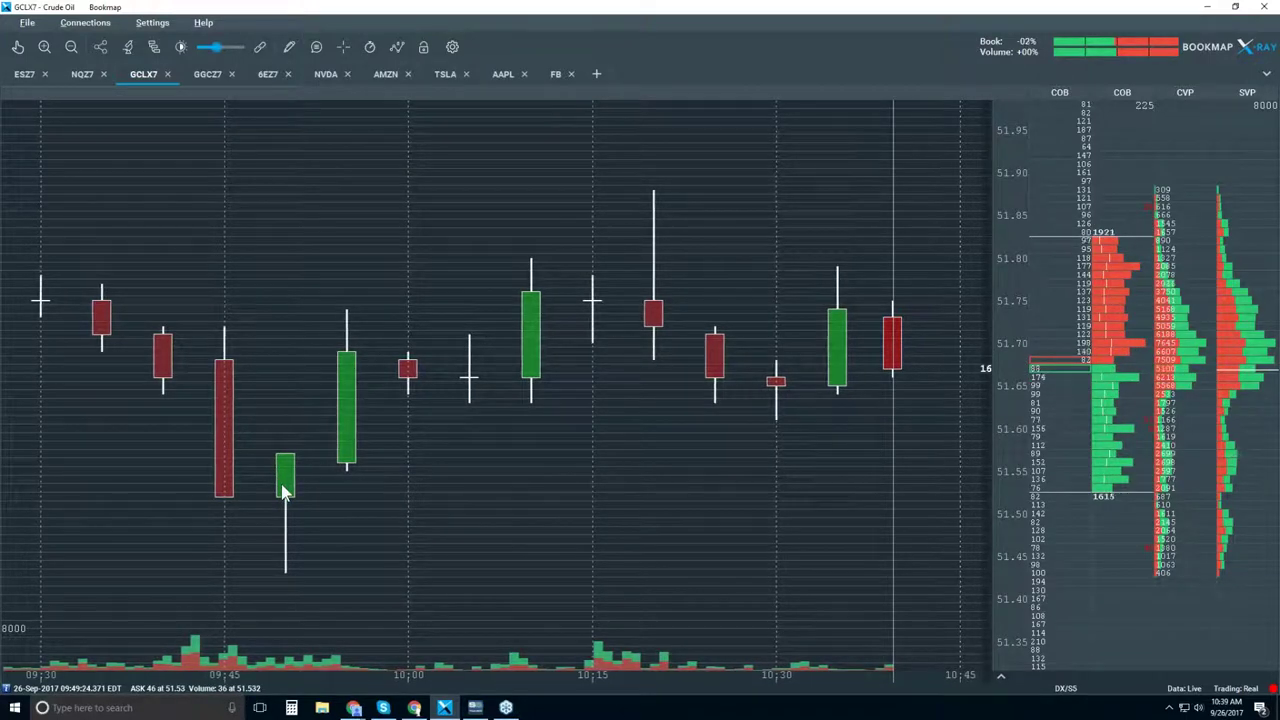
# Show the Best Bid/Ask lines and the Volume Dots over the candlesticks on the GCLX7 chart
pyautogui.click(397, 47)
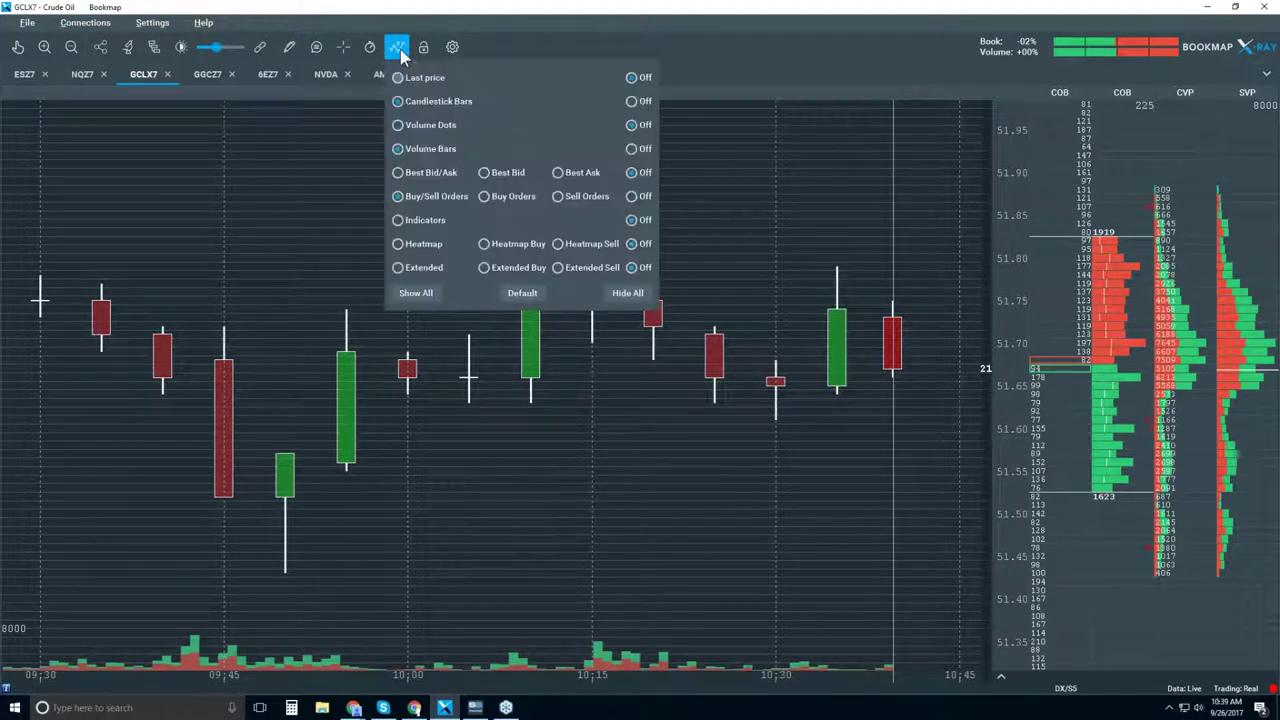
pyautogui.click(425, 176)
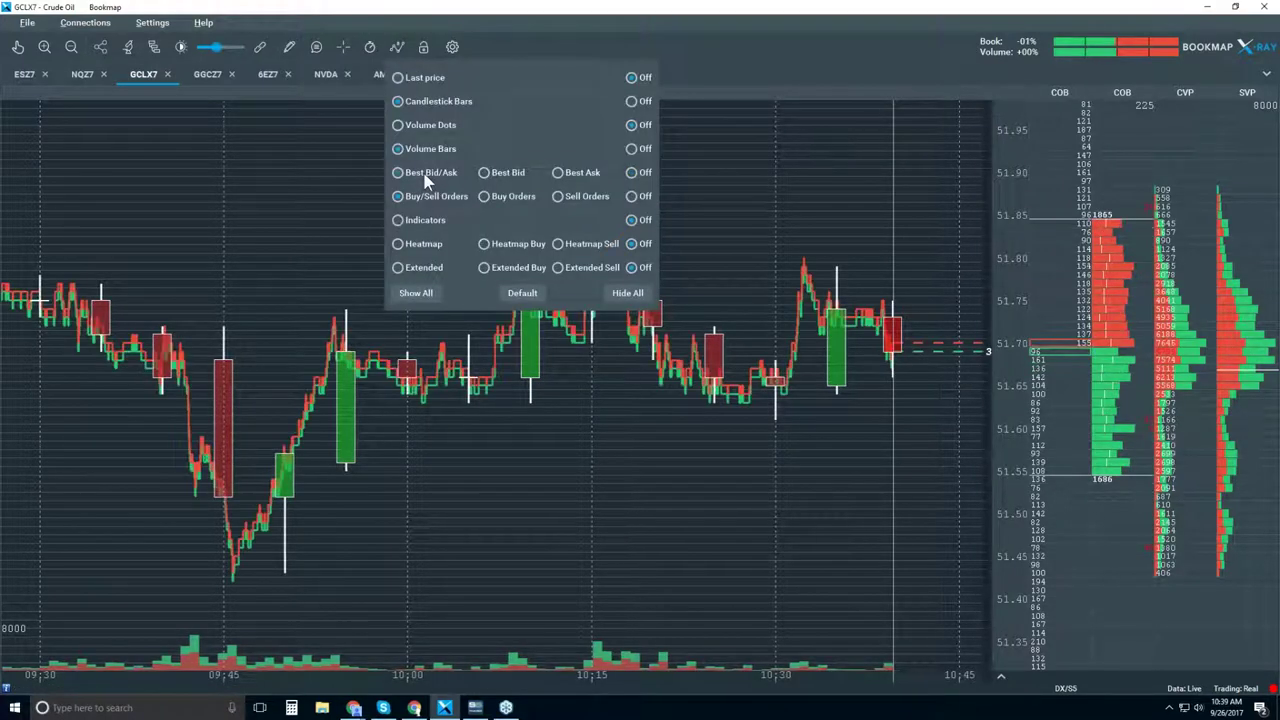
pyautogui.click(310, 200)
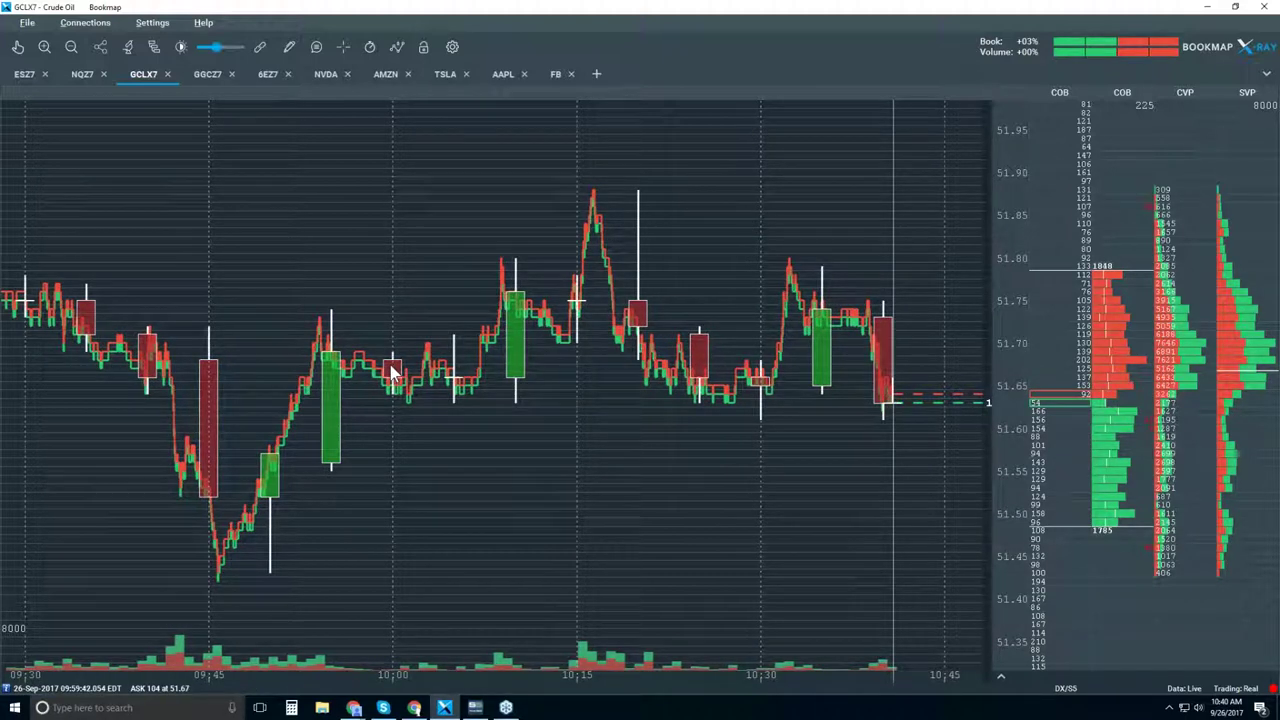
pyautogui.click(398, 48)
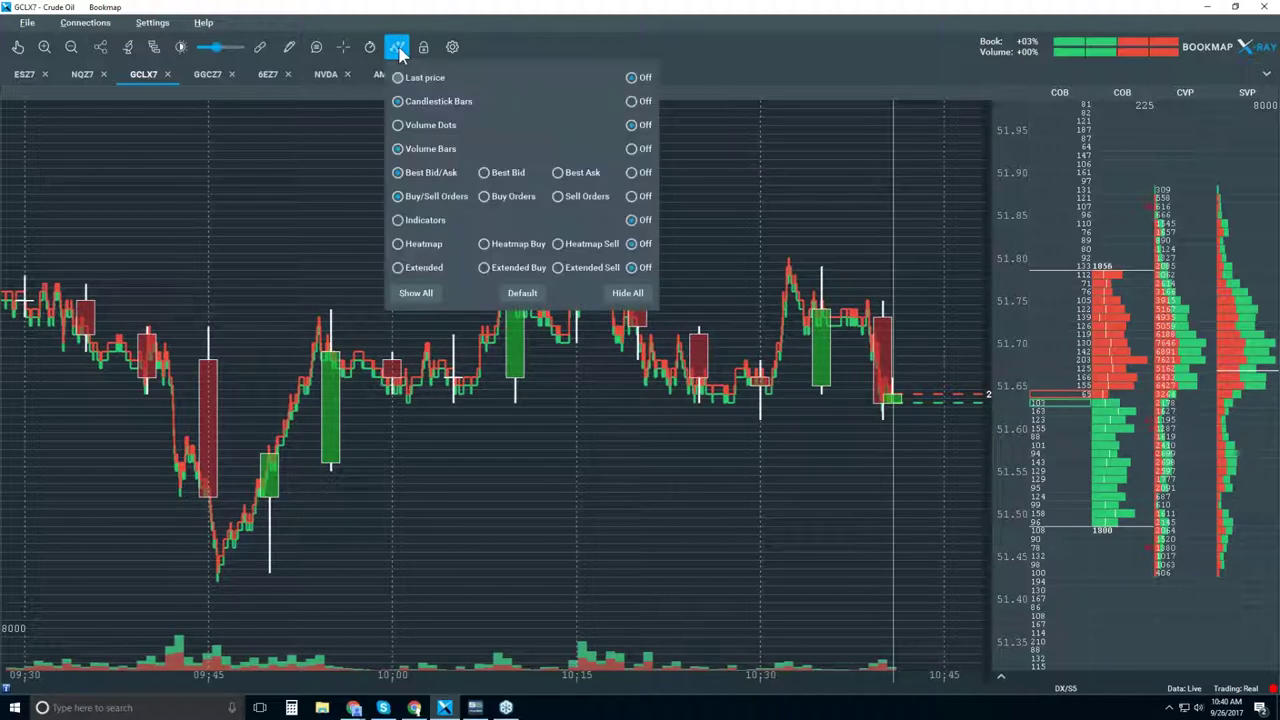
pyautogui.click(433, 128)
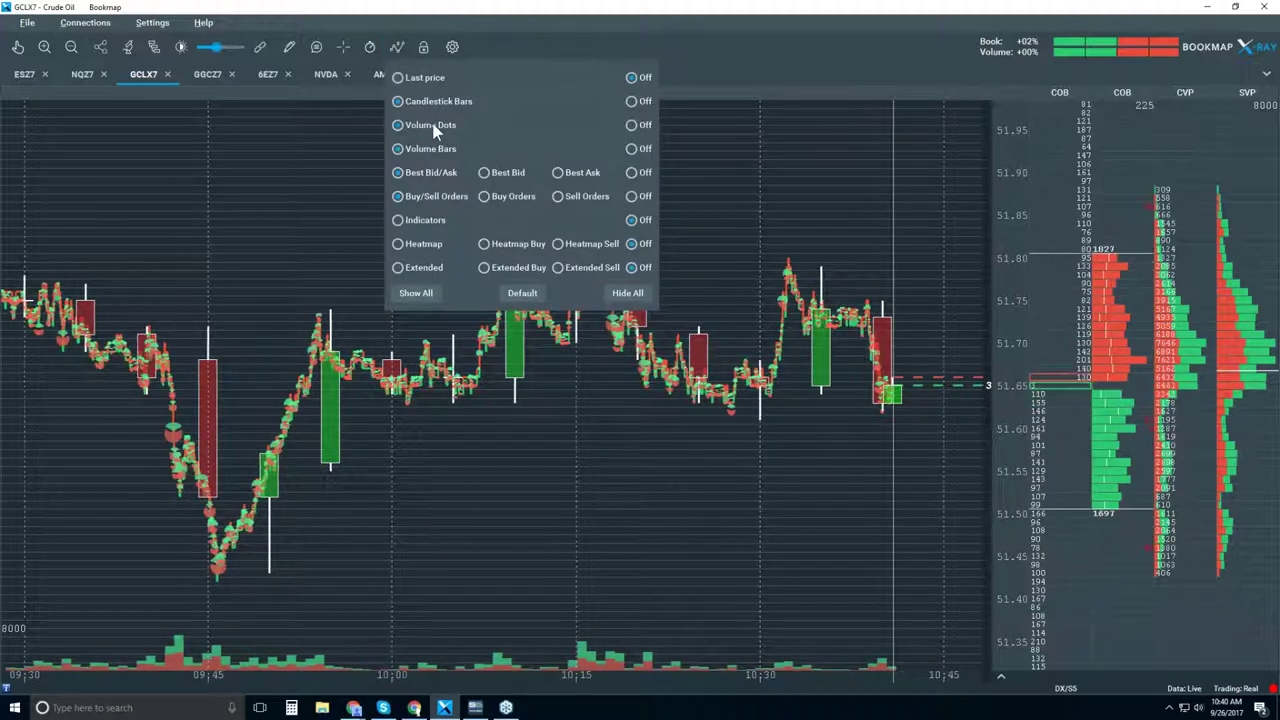
pyautogui.click(265, 170)
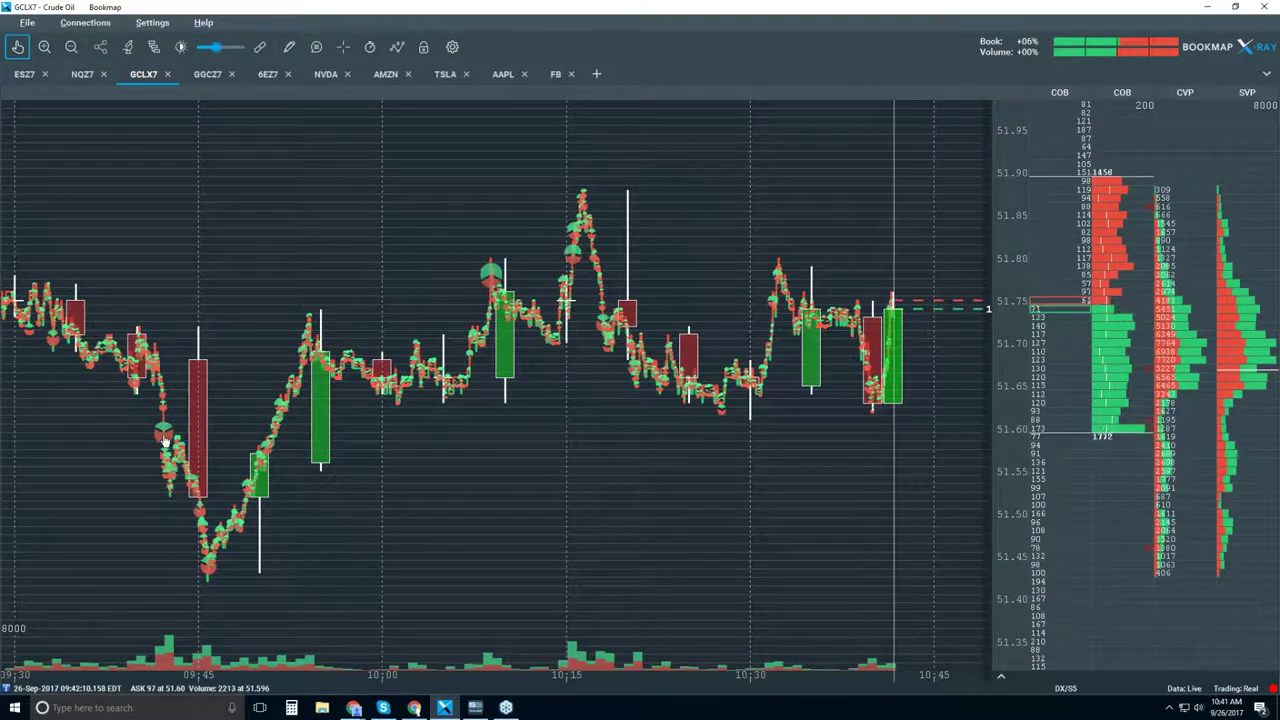
# Examine the sell-off at 09:42:11 in progressively finer detail, down to 100-millisecond intervals
pyautogui.scroll(3, 165, 438)
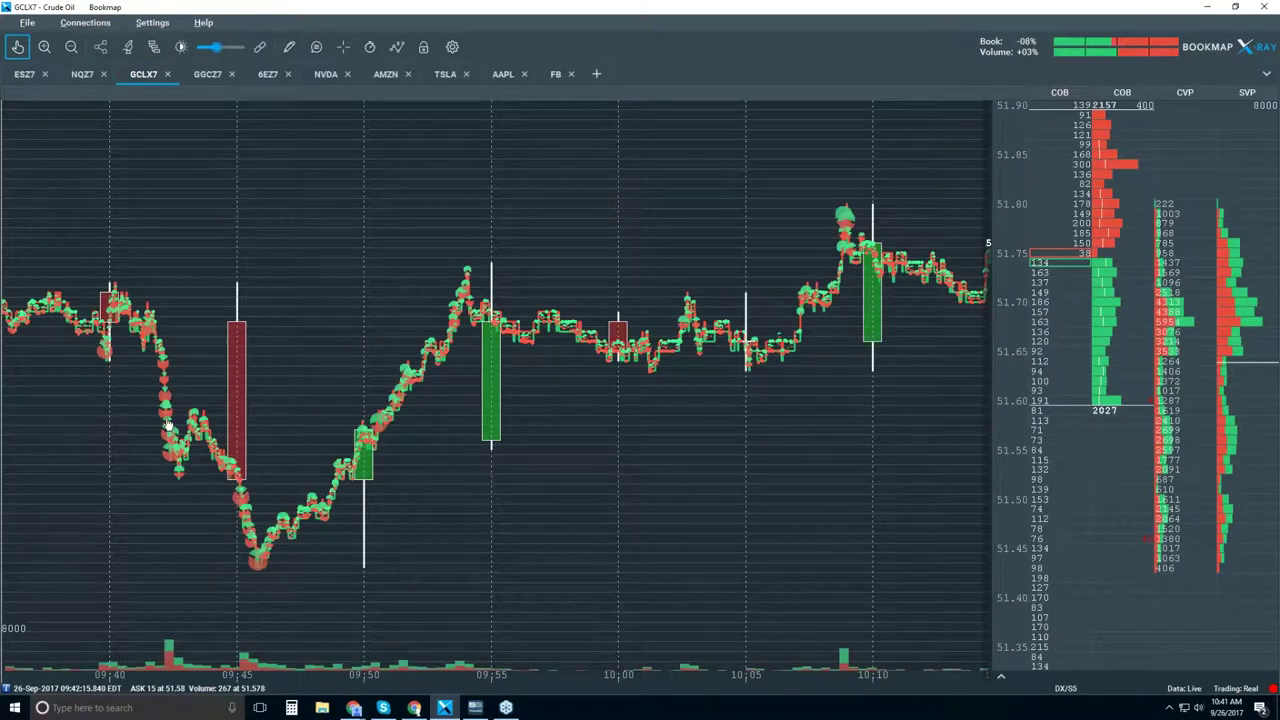
pyautogui.scroll(5, 167, 425)
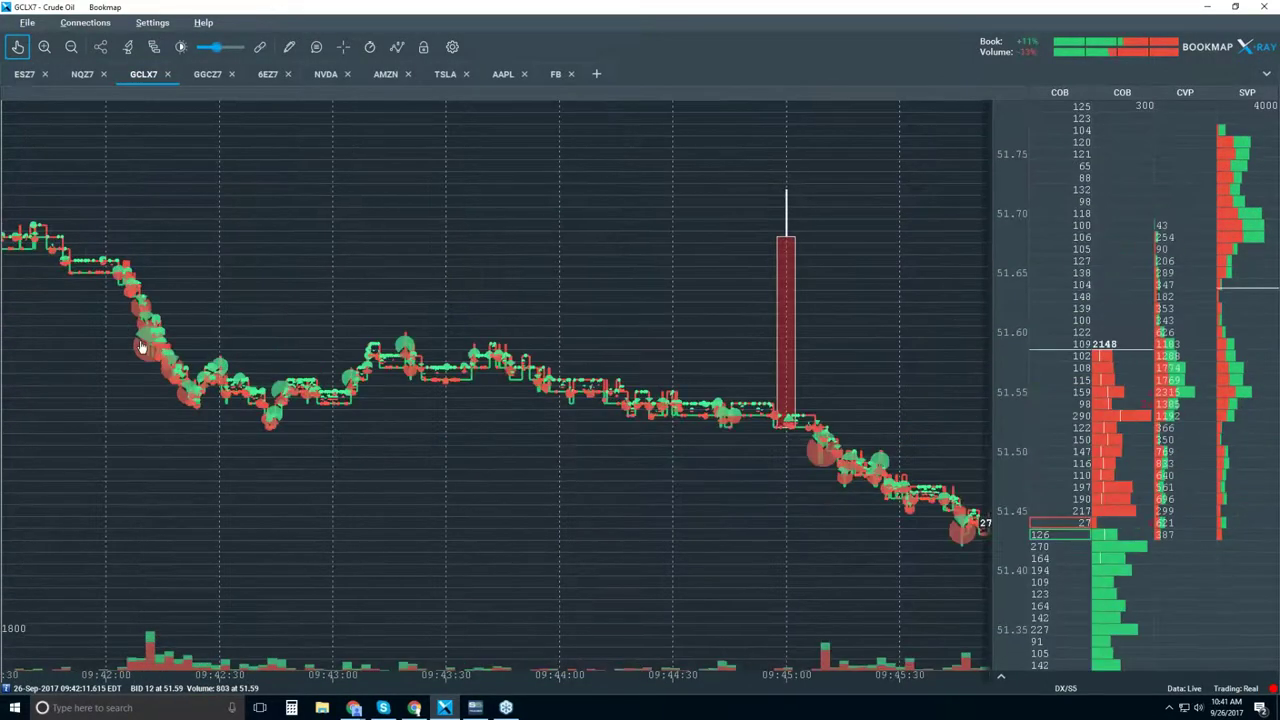
pyautogui.moveTo(173, 349); pyautogui.dragTo(420, 365)
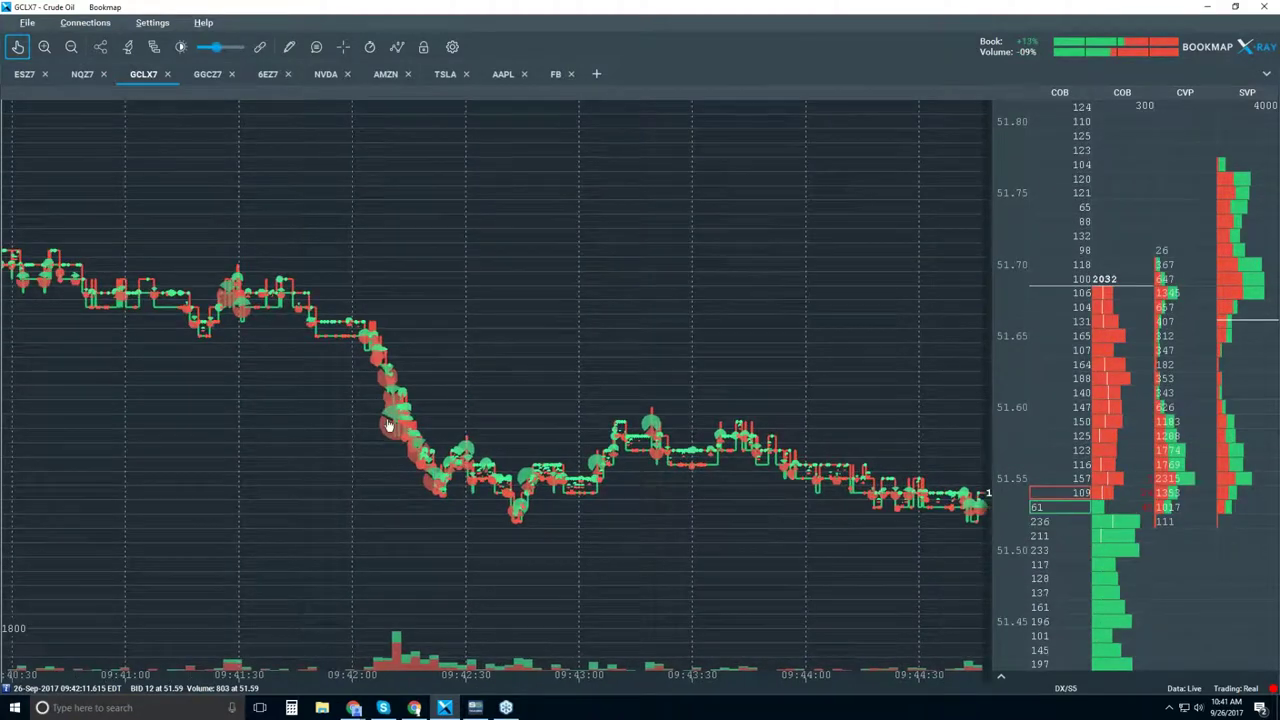
pyautogui.scroll(6, 388, 425)
pyautogui.scroll(4, 415, 400)
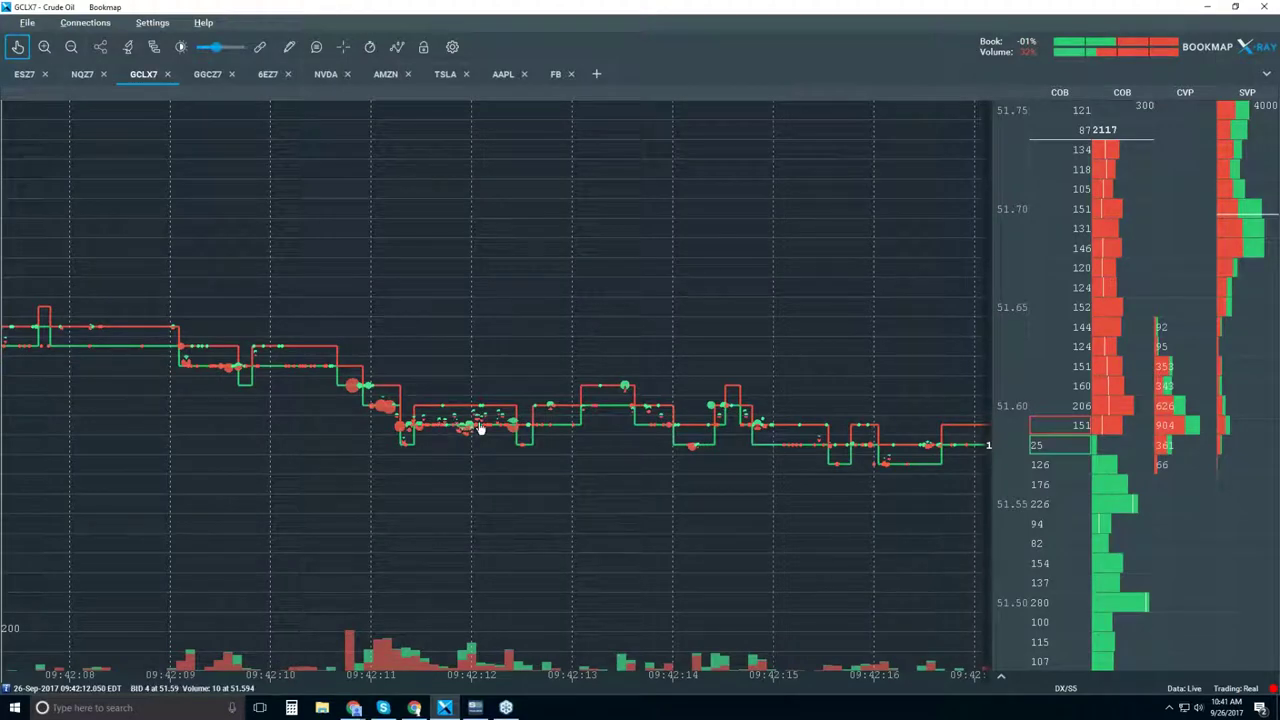
pyautogui.scroll(3, 371, 414)
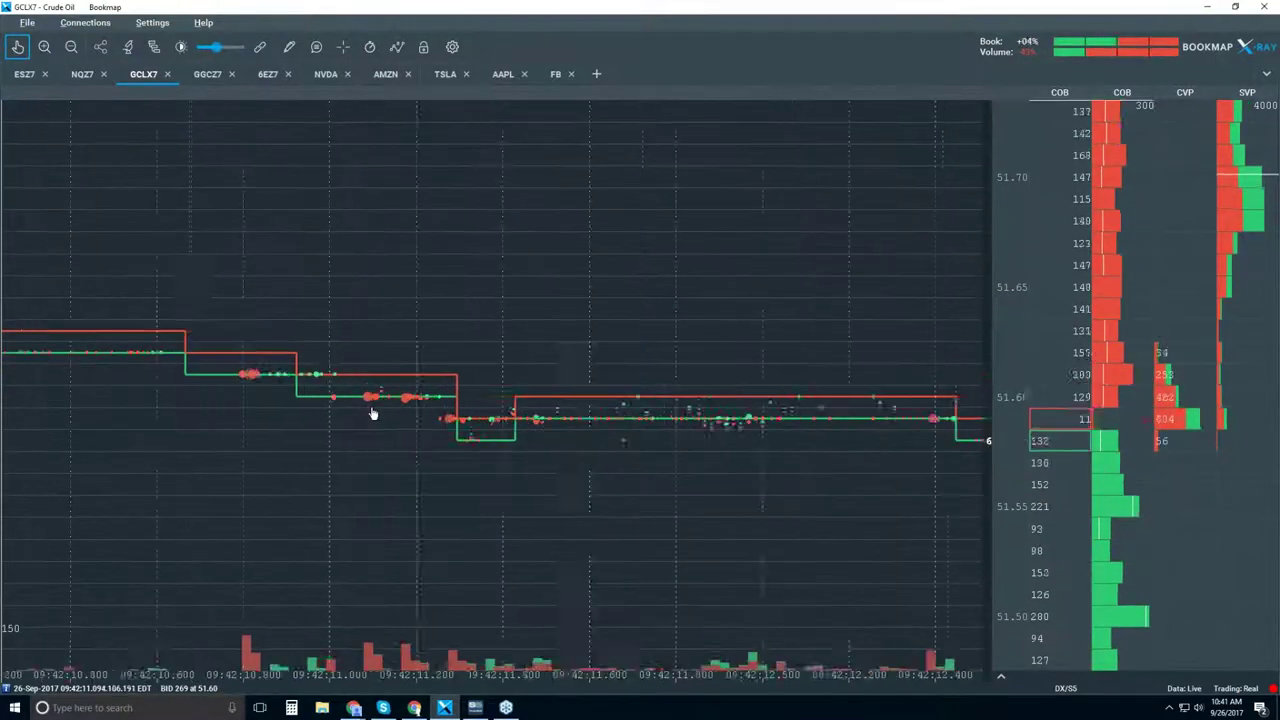
pyautogui.scroll(2, 375, 412)
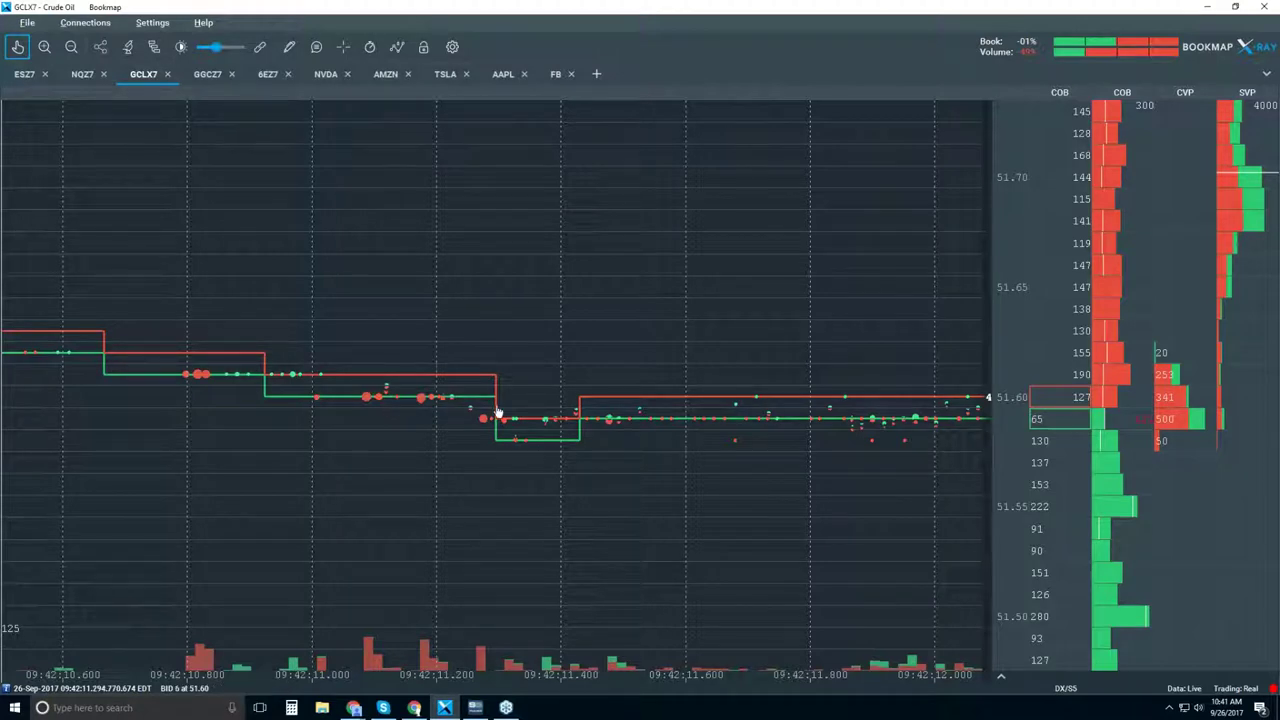
pyautogui.moveTo(675, 432); pyautogui.dragTo(645, 432)
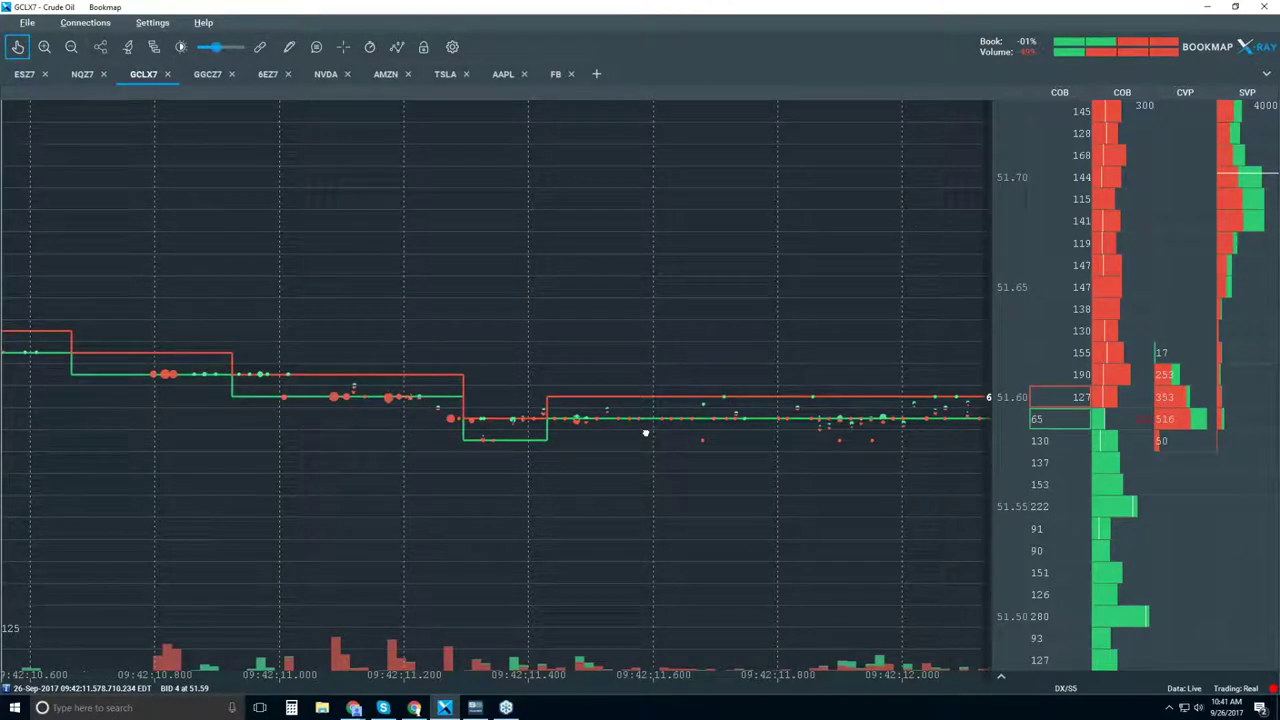
pyautogui.scroll(2, 639, 432)
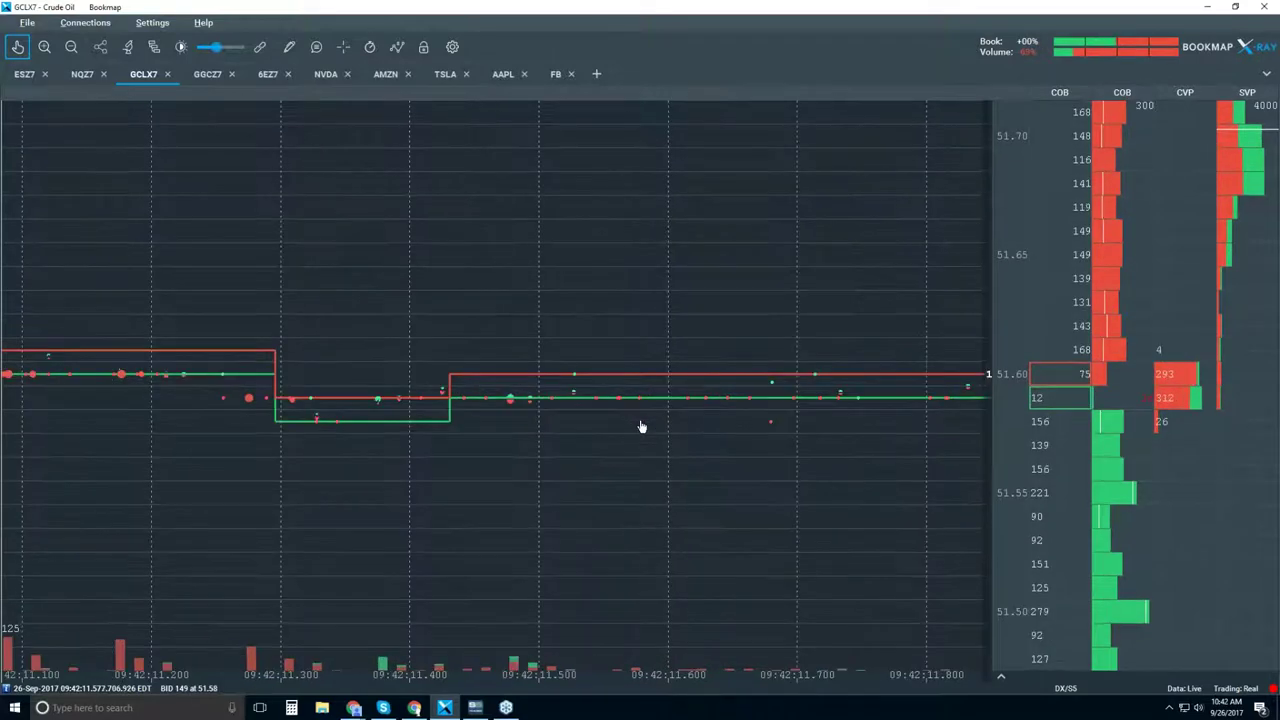
# Inspect the individual trades around the 51.59 bid between 09:42:11 and 09:42:12, down to 50-millisecond intervals
pyautogui.scroll(-1, 641, 427)
pyautogui.scroll(-1, 641, 427)
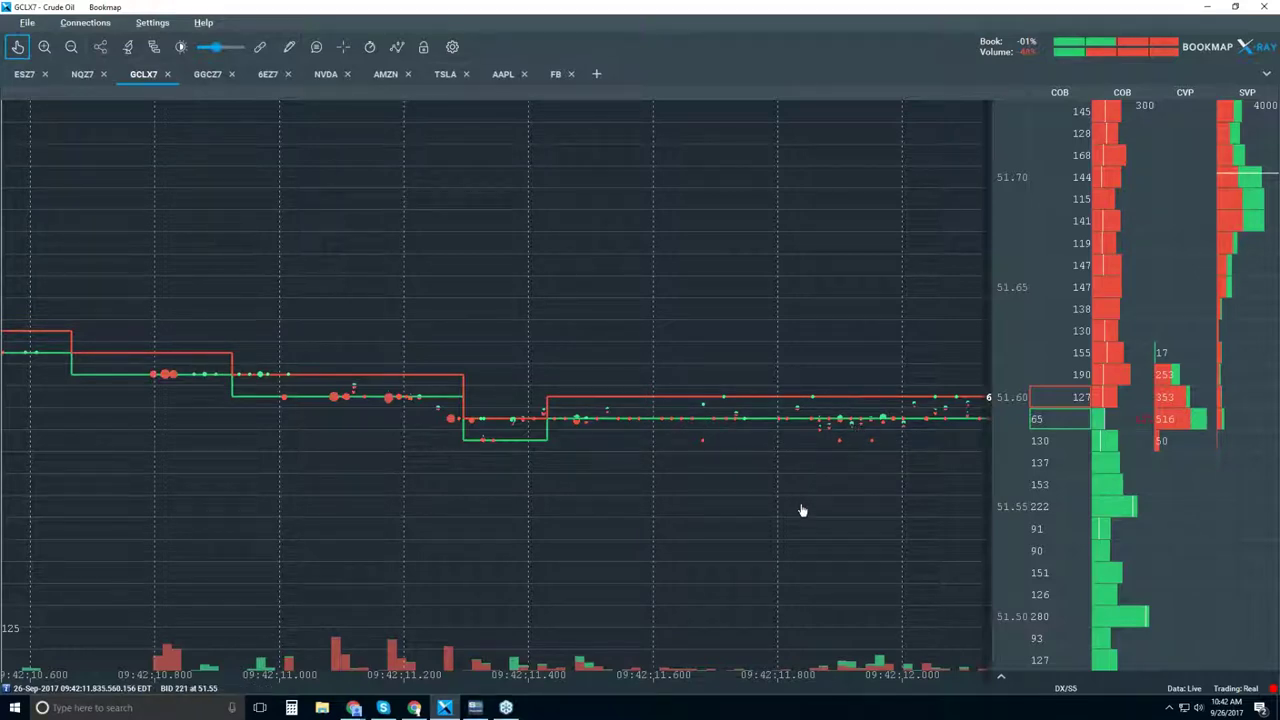
pyautogui.scroll(-2, 634, 449)
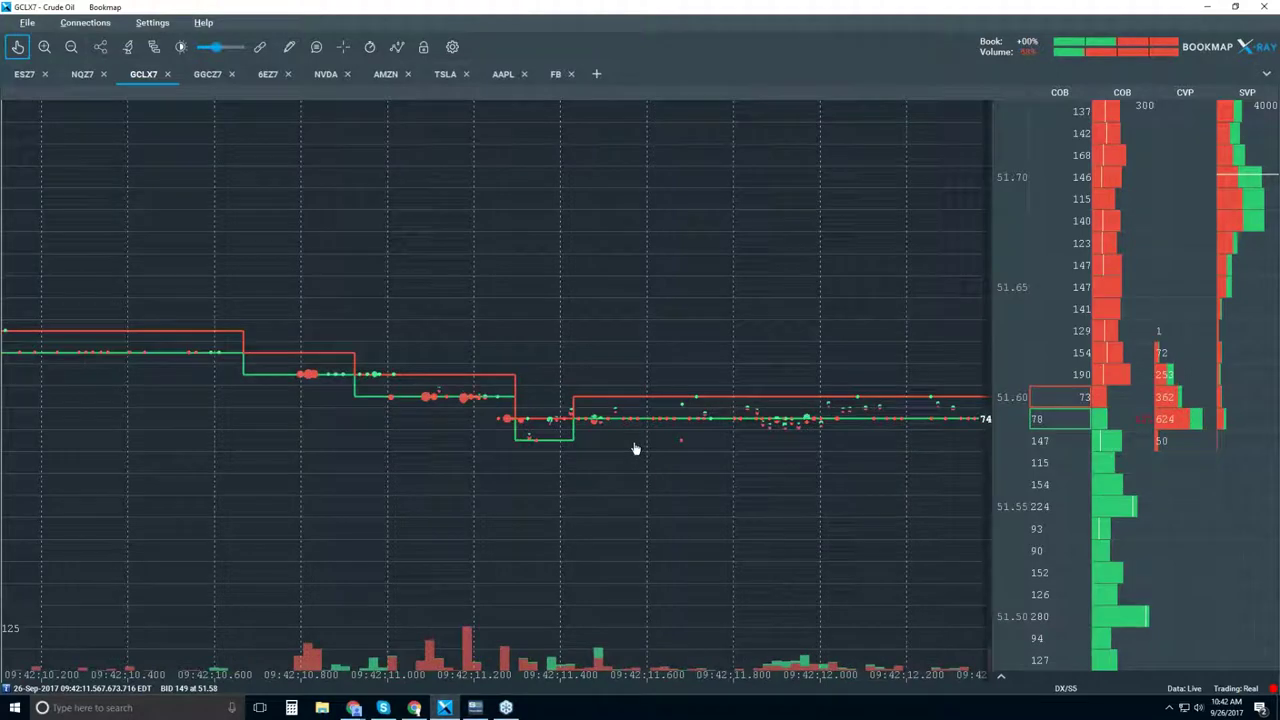
pyautogui.scroll(4, 661, 440)
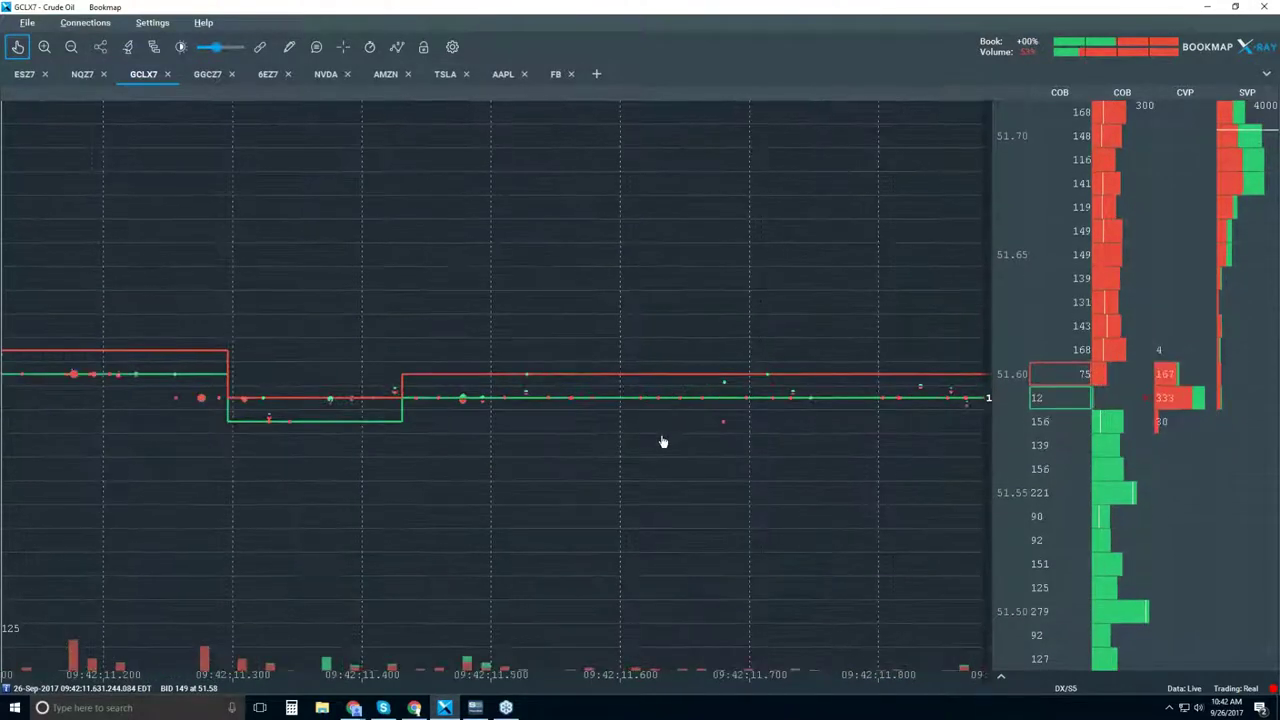
pyautogui.scroll(2, 557, 413)
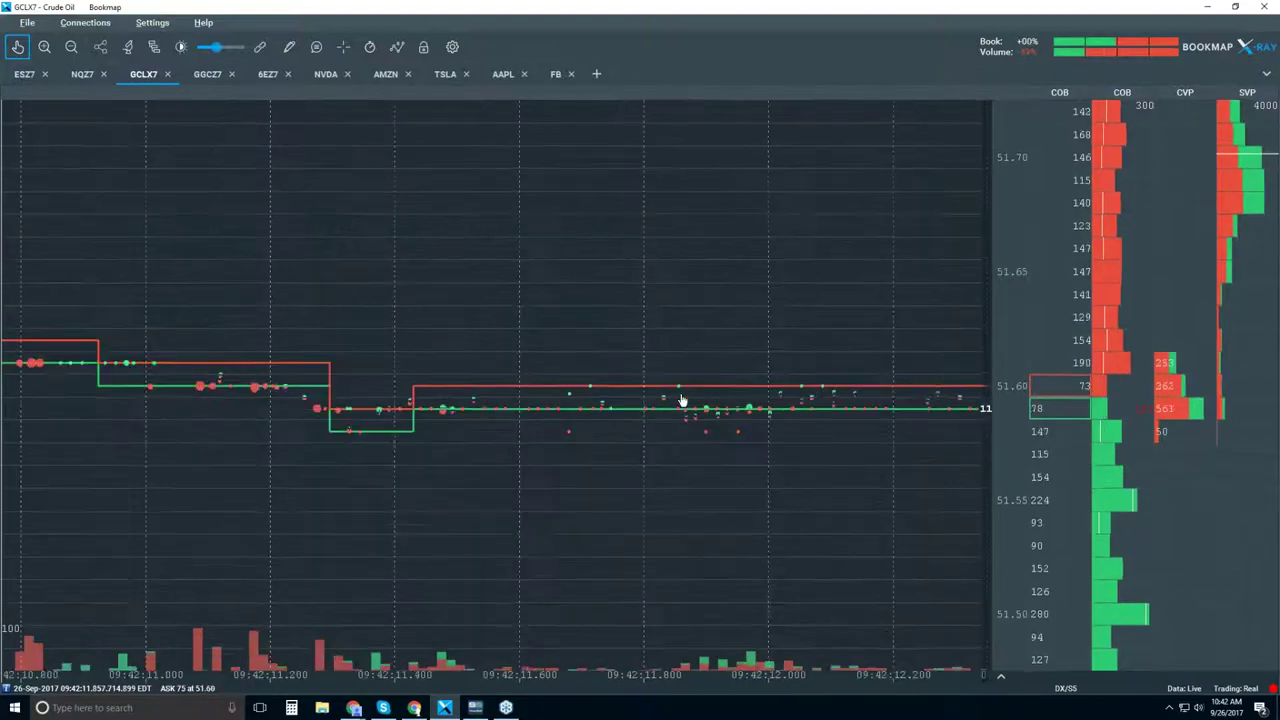
pyautogui.scroll(5, 690, 395)
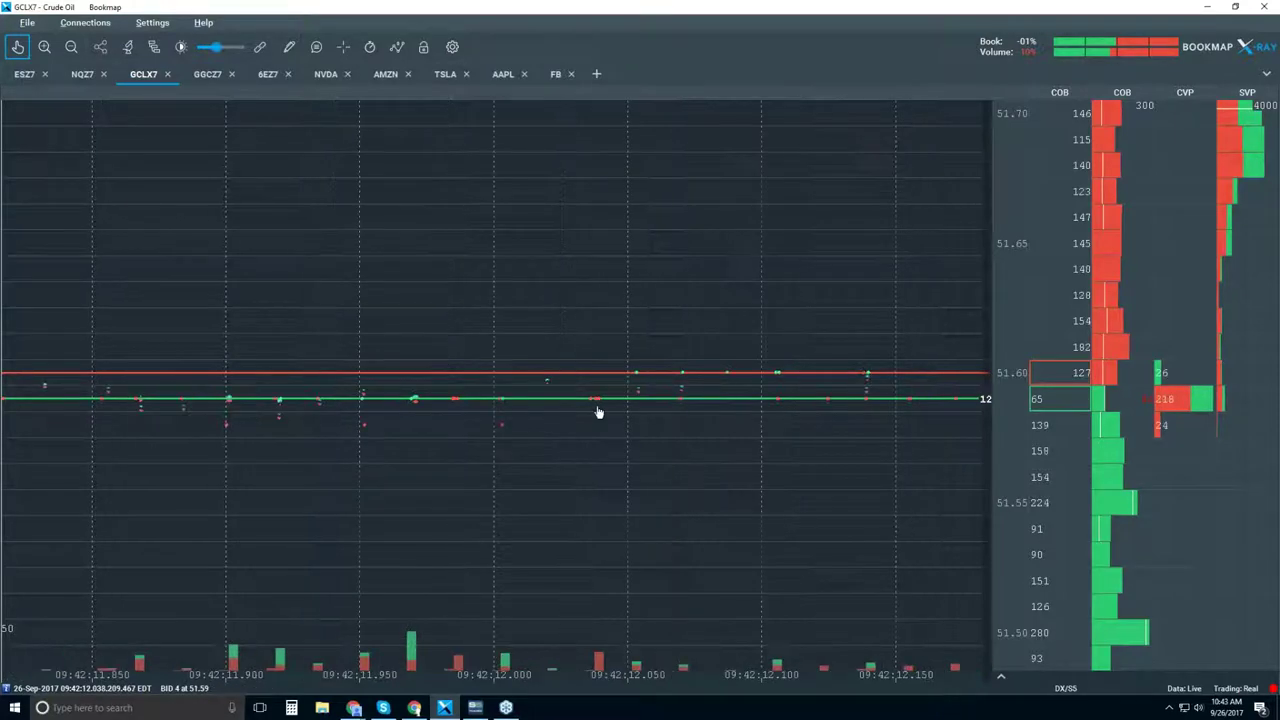
# Compare the wider 09:42:12 price action with the single trades near 09:42:11.5628, examined at microsecond scale
pyautogui.scroll(-3, 597, 413)
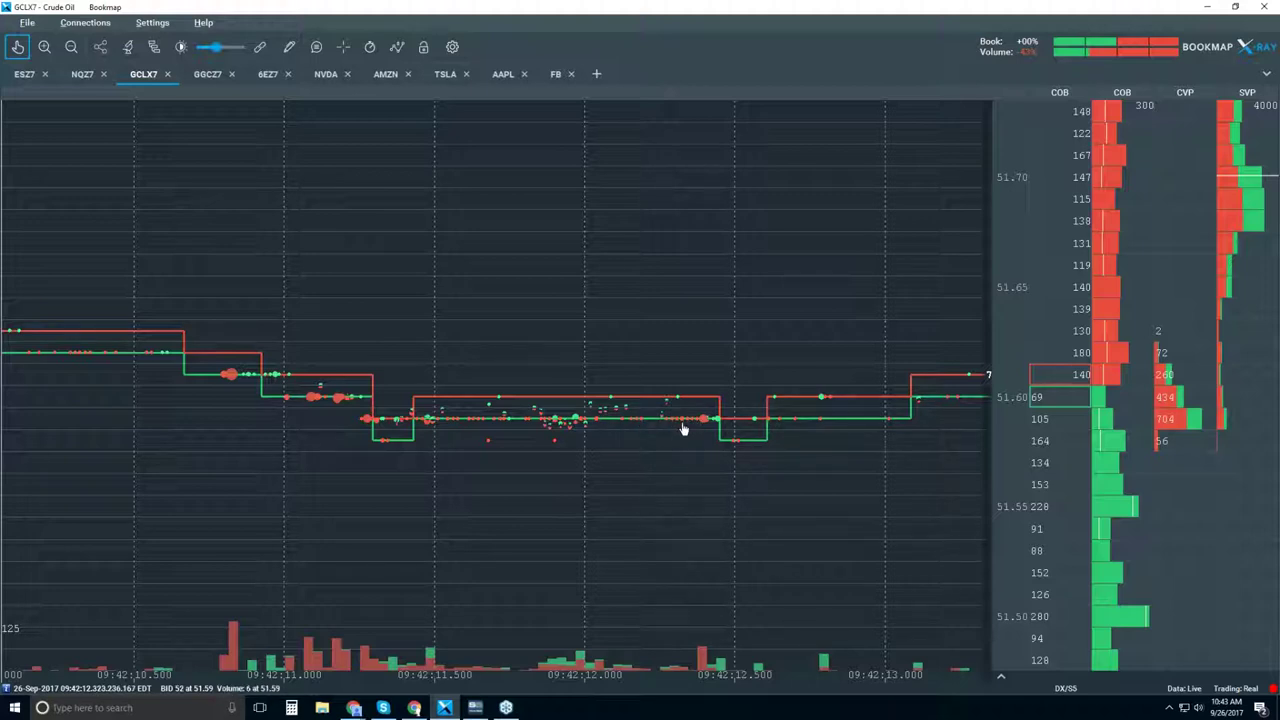
pyautogui.scroll(-5, 670, 404)
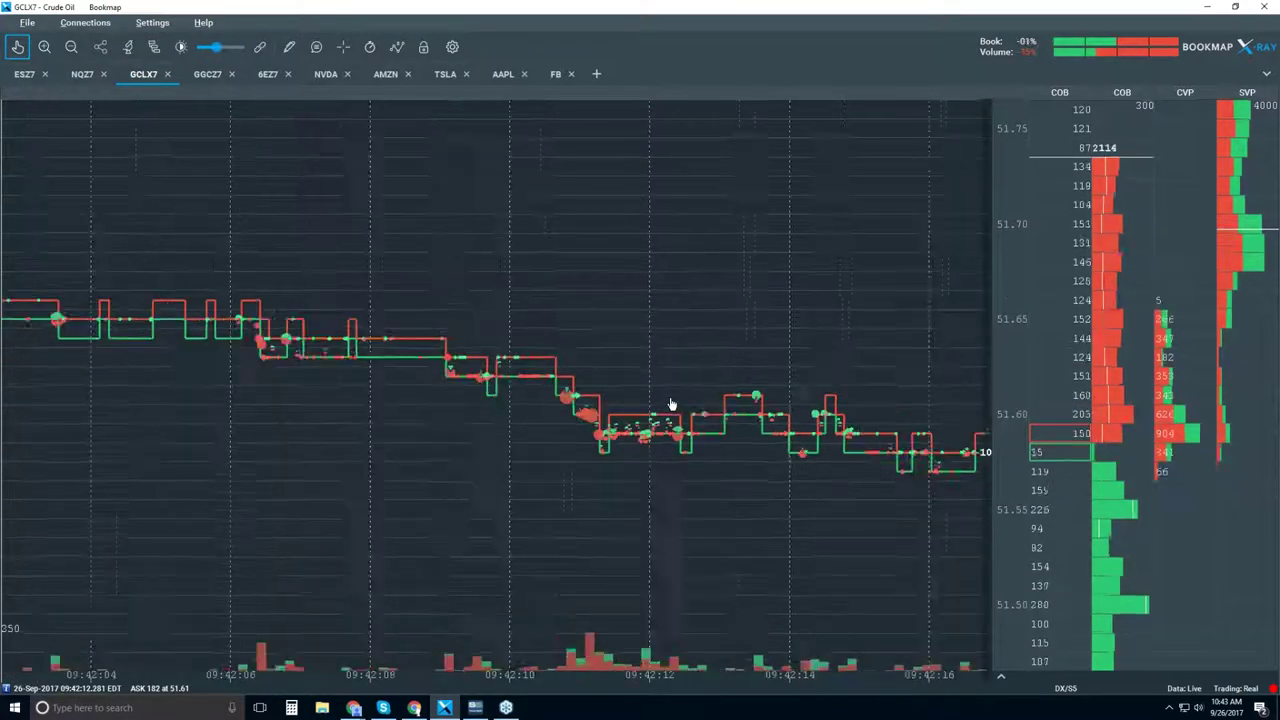
pyautogui.scroll(5, 668, 406)
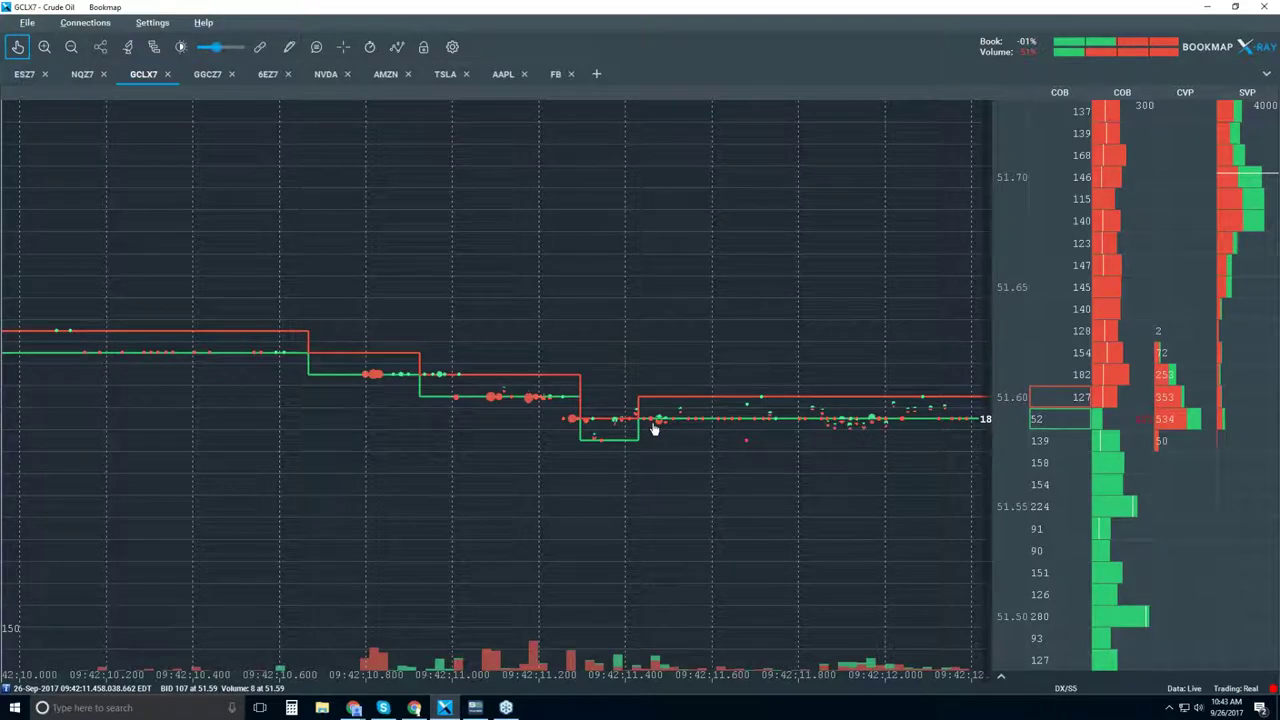
pyautogui.scroll(2, 688, 425)
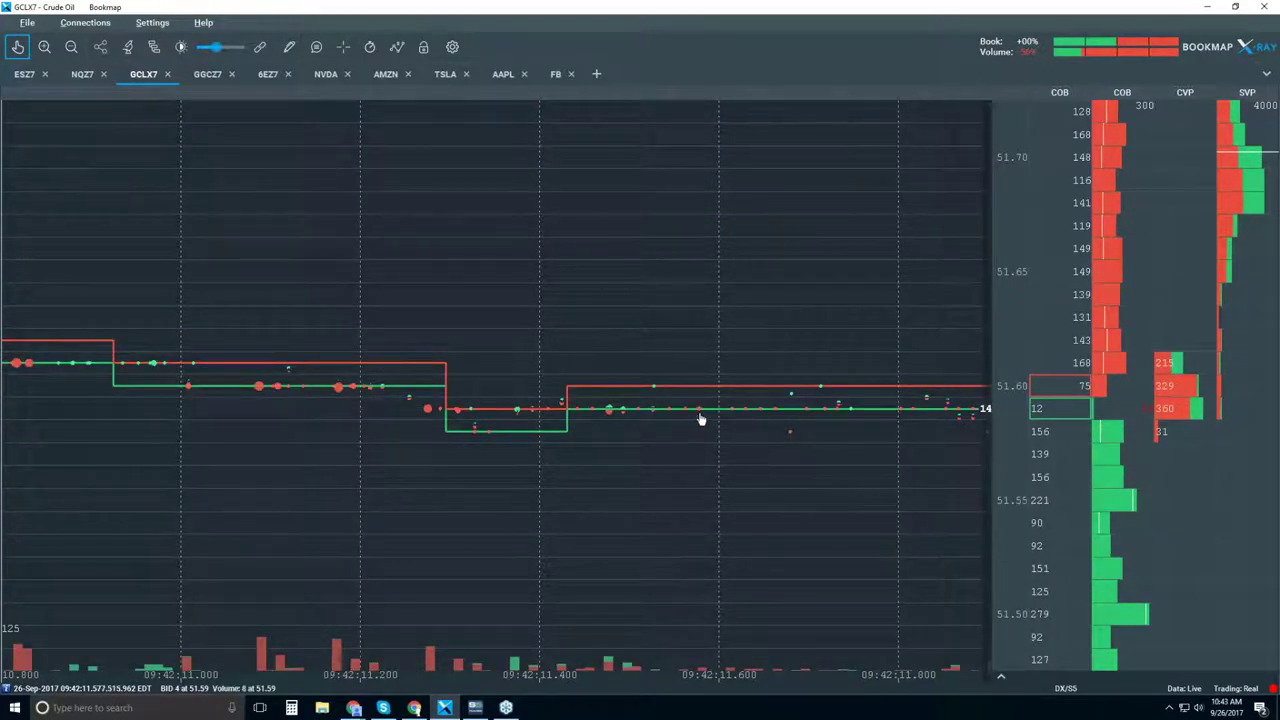
pyautogui.scroll(5, 700, 418)
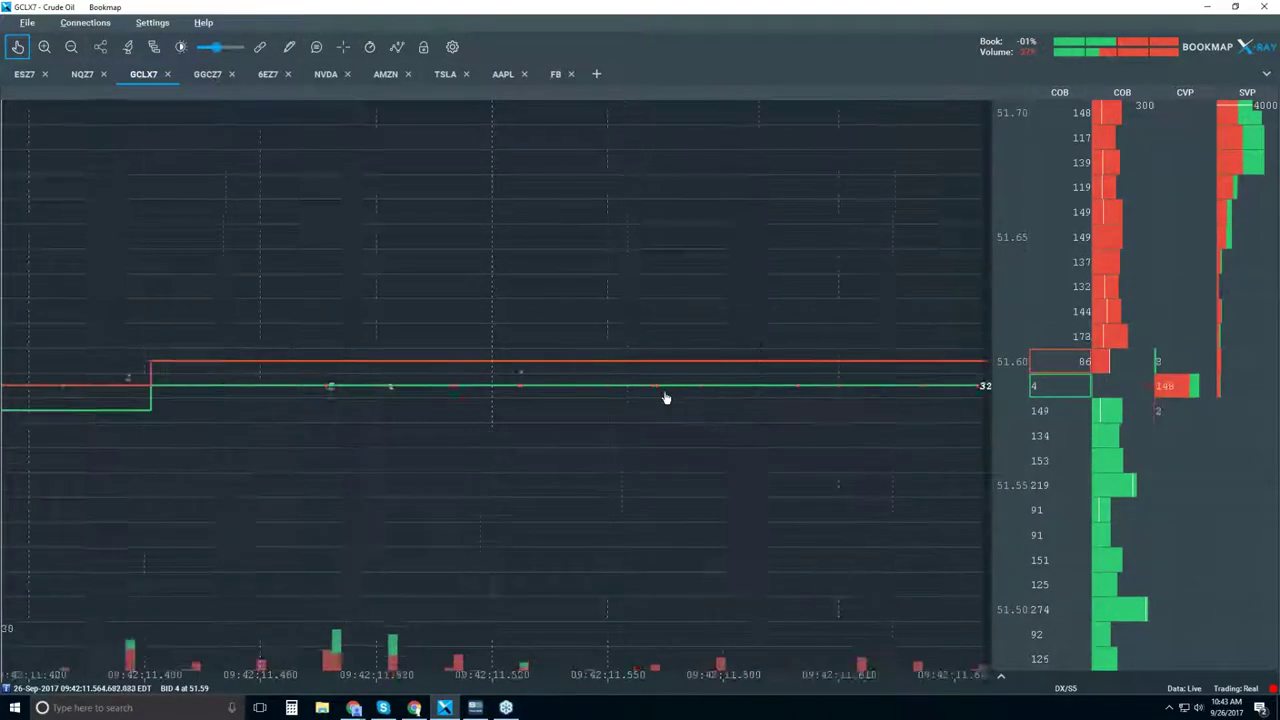
pyautogui.scroll(5, 651, 404)
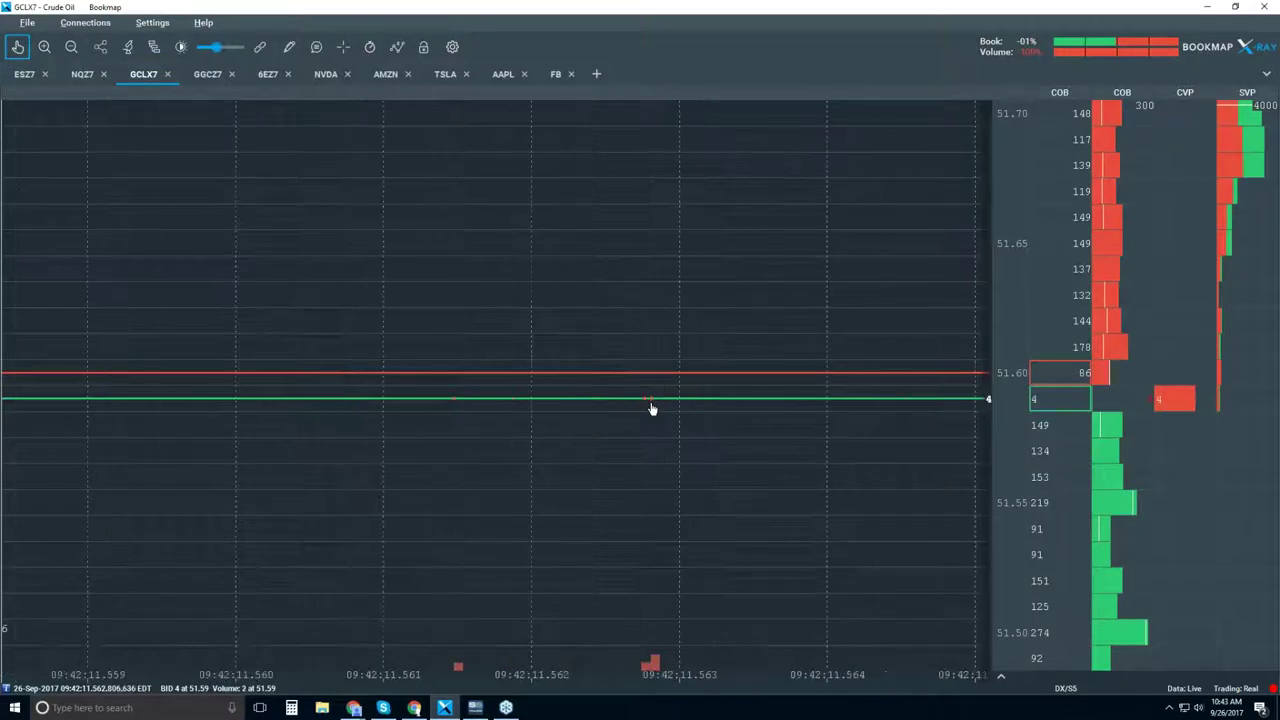
pyautogui.scroll(4, 651, 408)
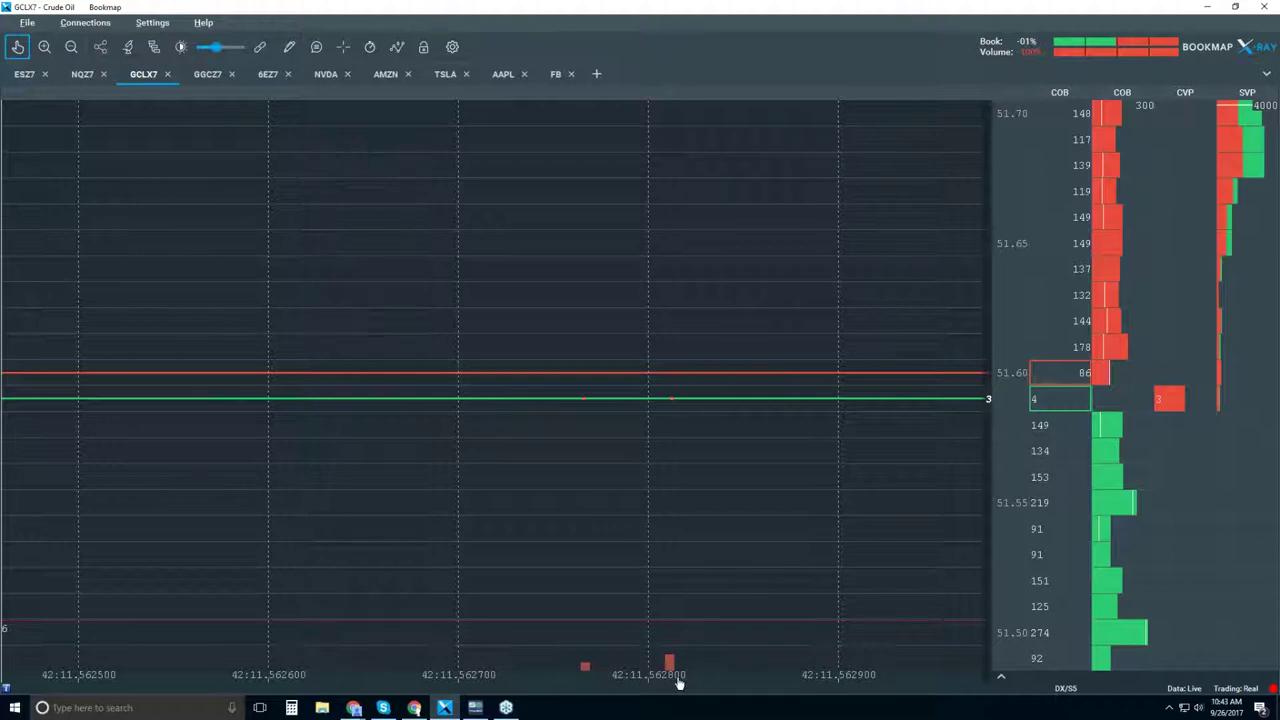
pyautogui.scroll(3, 677, 412)
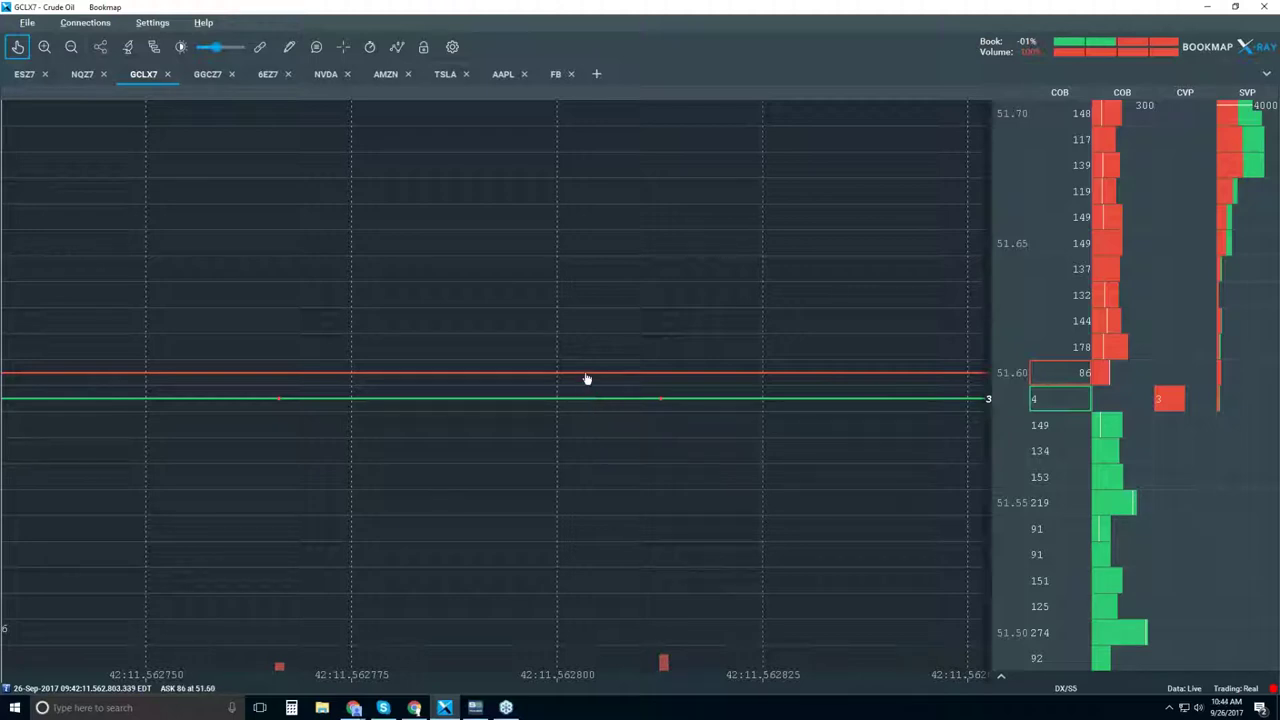
# Widen the chart's time range from the microsecond-scale trades back out to about 09:34 through 09:46
pyautogui.scroll(-2, 587, 379)
pyautogui.scroll(-4, 587, 379)
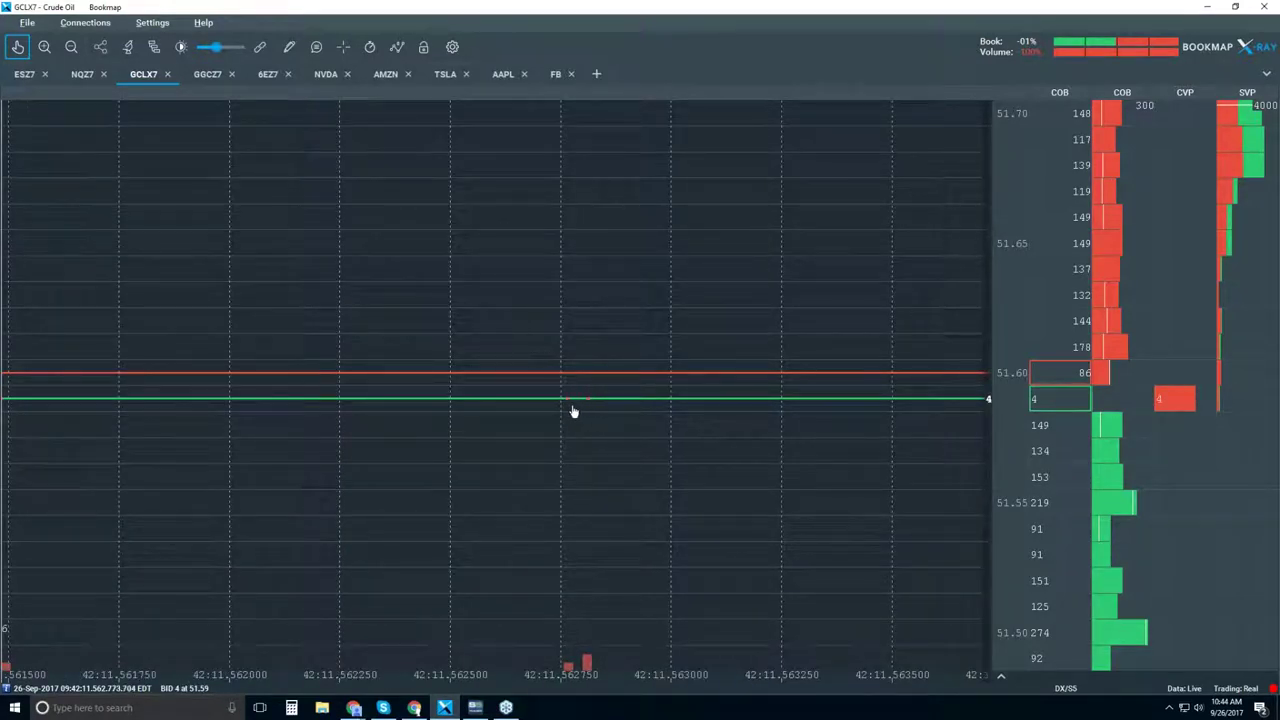
pyautogui.scroll(-3, 573, 411)
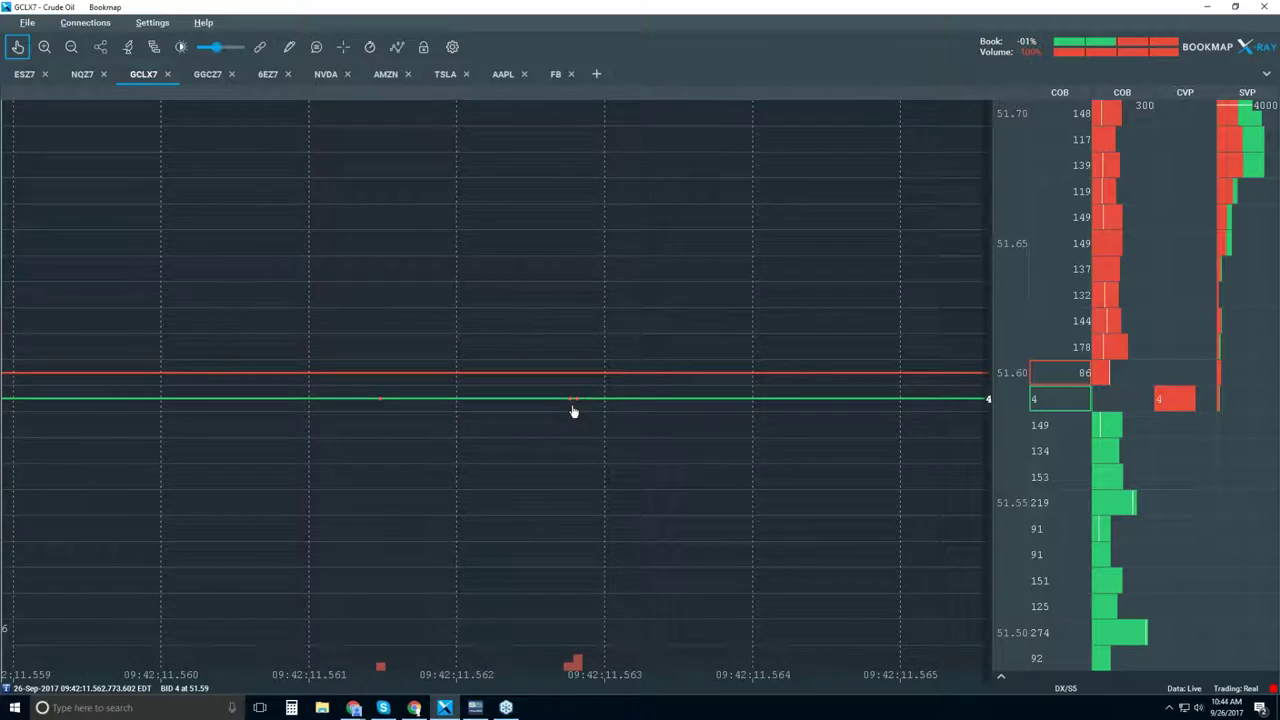
pyautogui.scroll(-3, 573, 411)
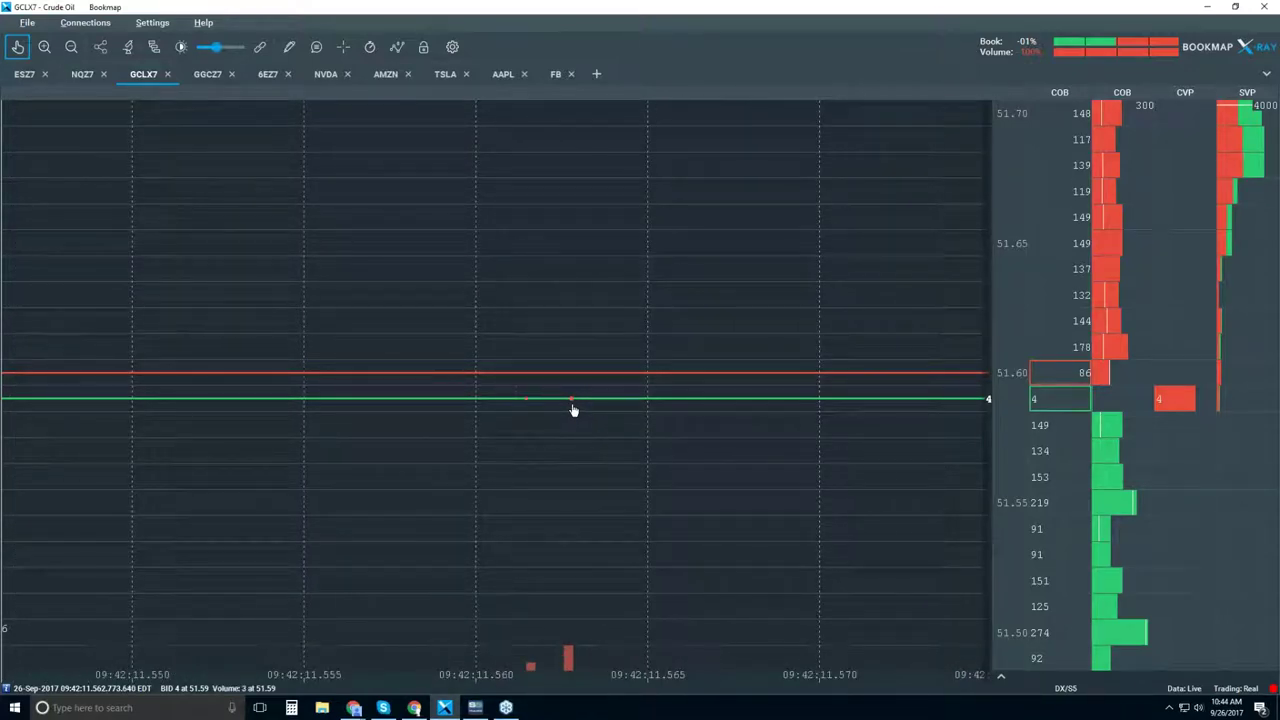
pyautogui.scroll(-4, 573, 410)
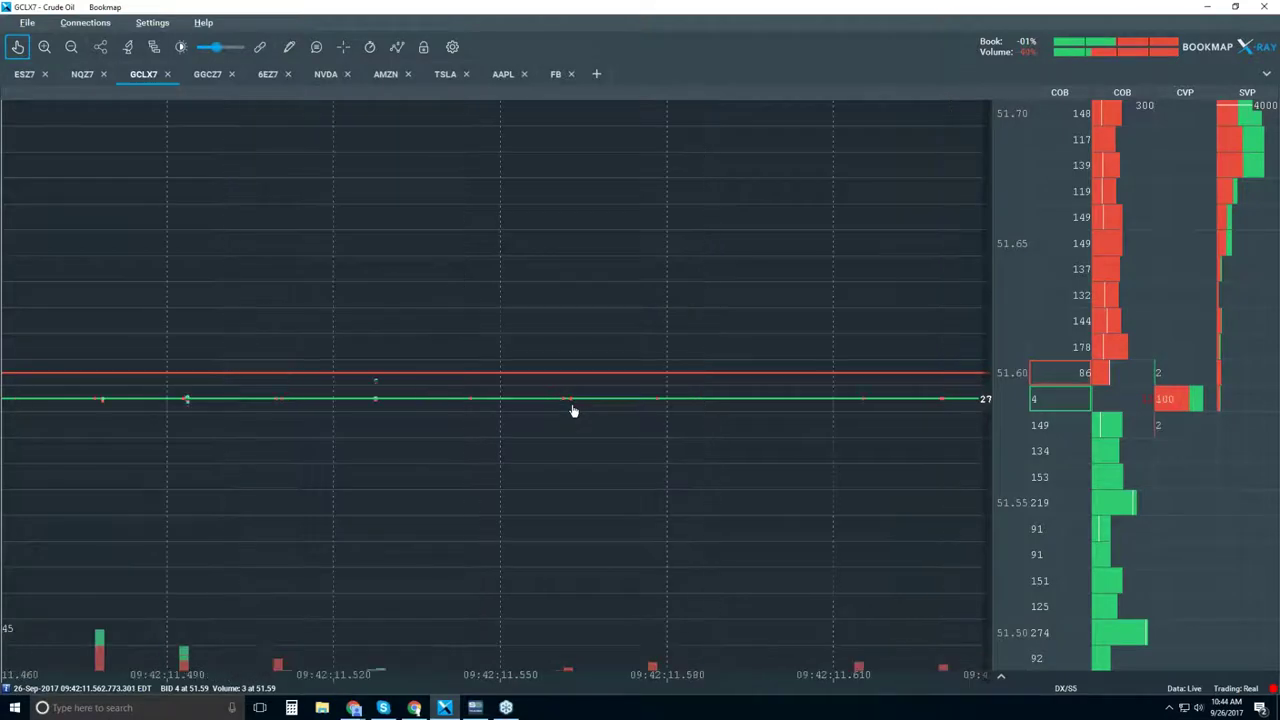
pyautogui.scroll(-4, 572, 409)
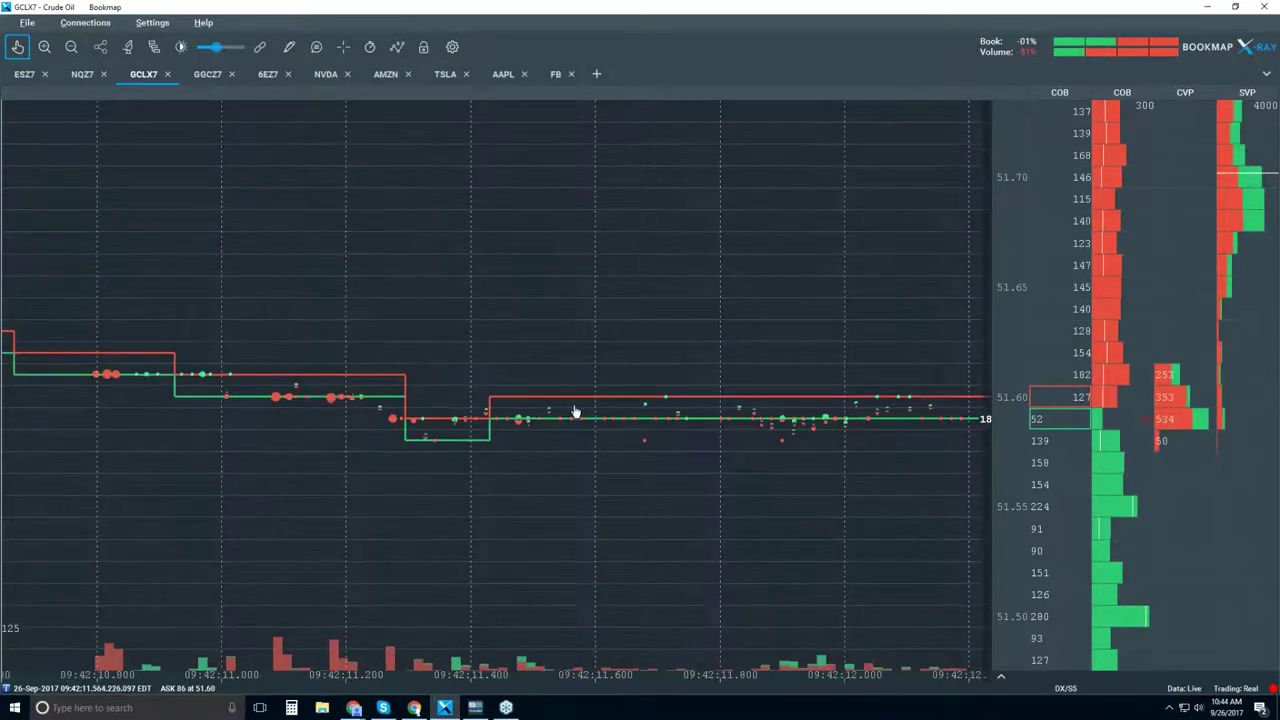
pyautogui.scroll(-4, 575, 425)
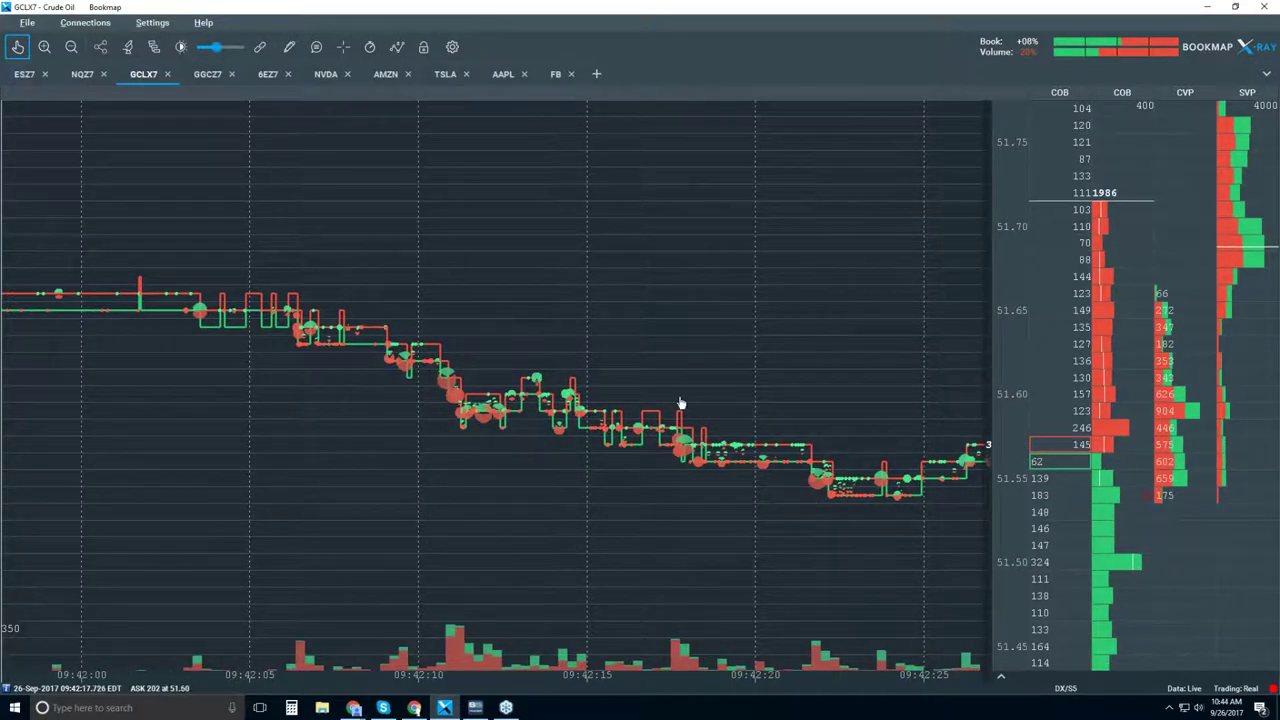
pyautogui.scroll(-5, 680, 406)
pyautogui.scroll(-4, 680, 403)
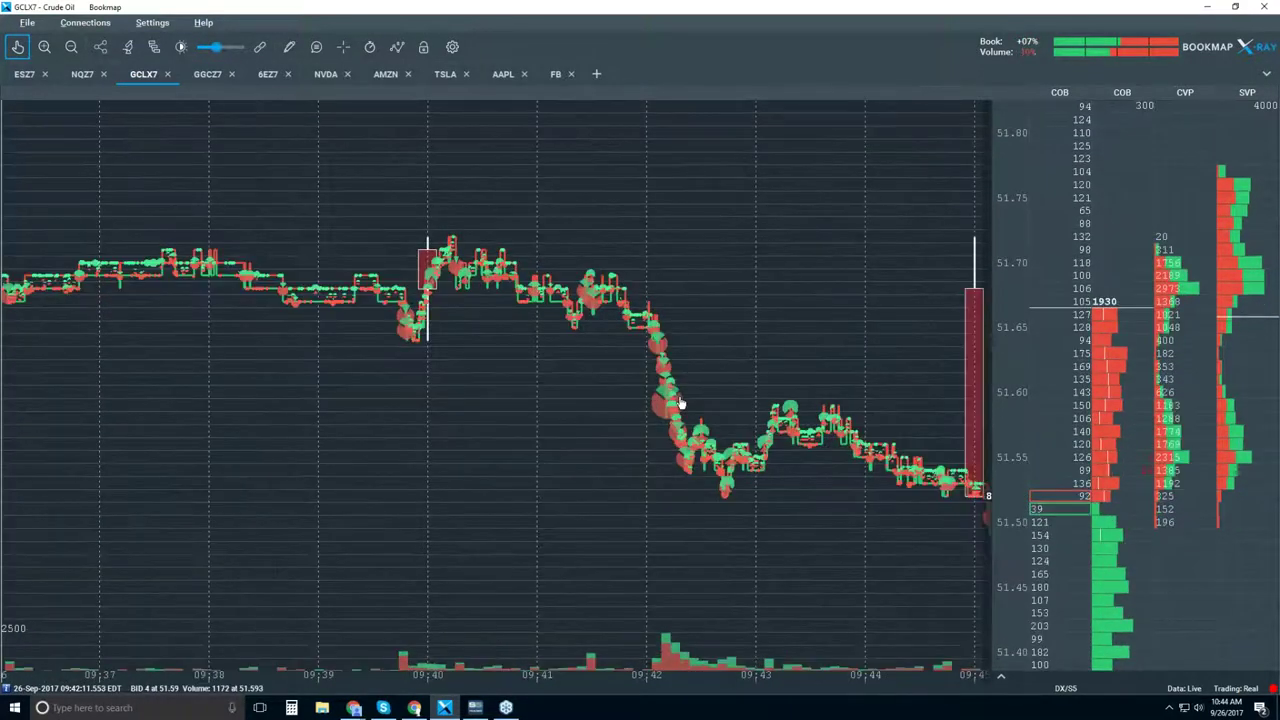
pyautogui.scroll(-1, 680, 403)
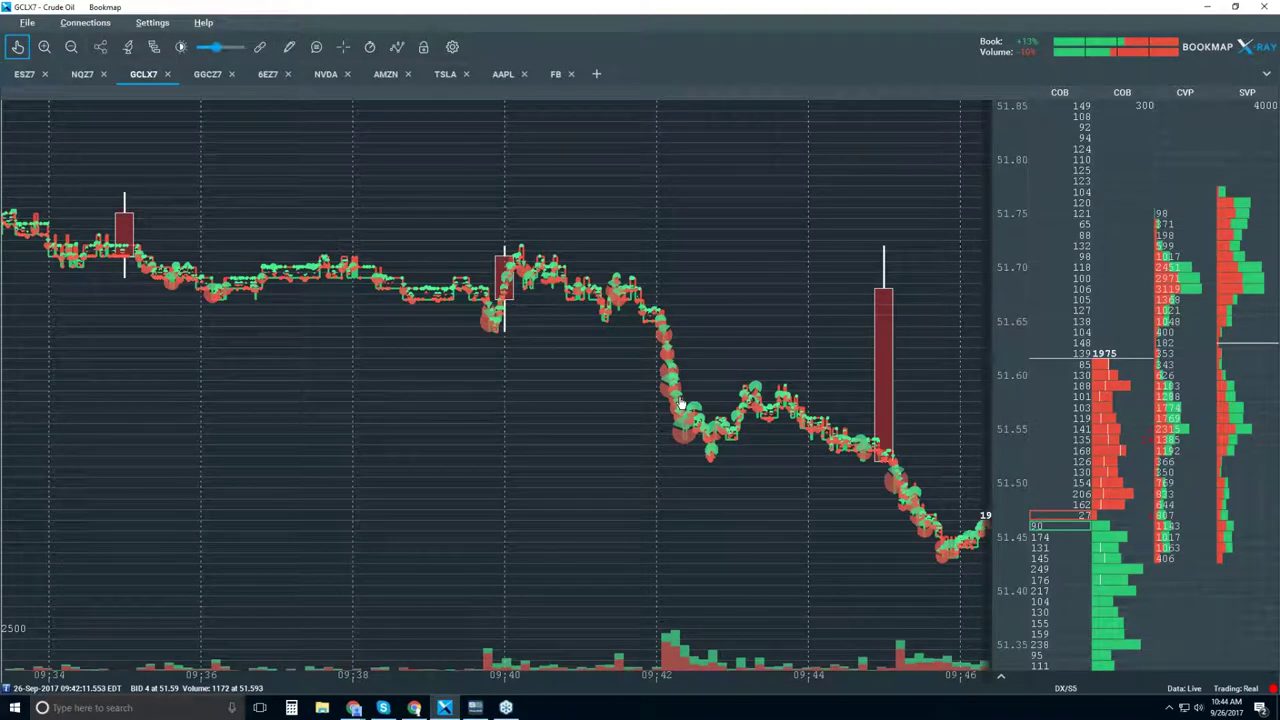
# Widen the crude oil chart's time range in stages to show the price action from about 09:30 through 10:45
pyautogui.scroll(-1, 670, 383)
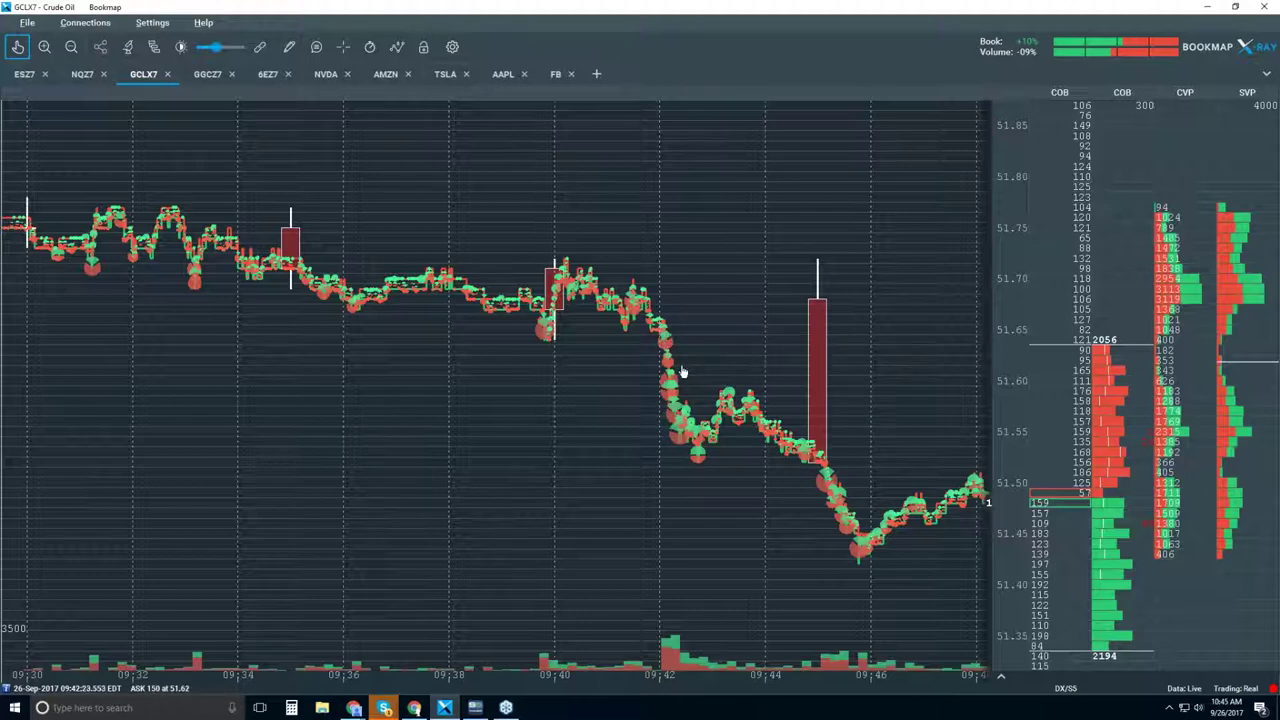
pyautogui.scroll(-3, 686, 385)
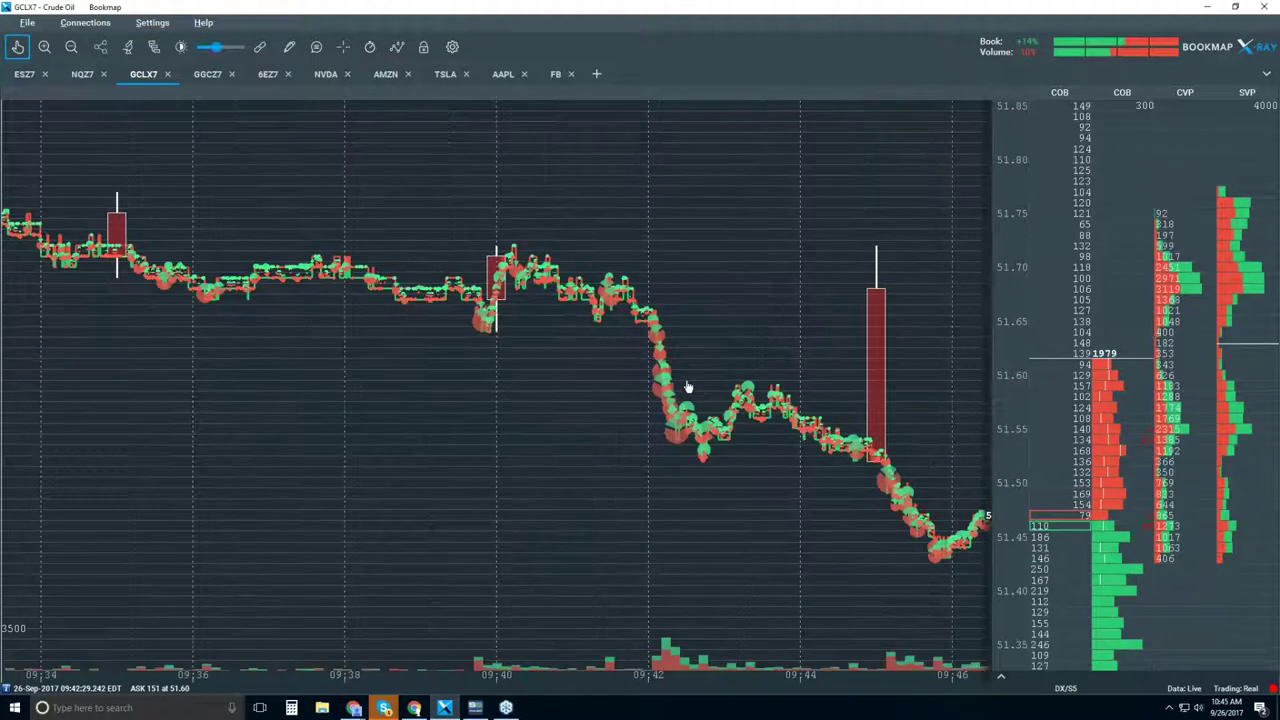
pyautogui.scroll(-3, 687, 386)
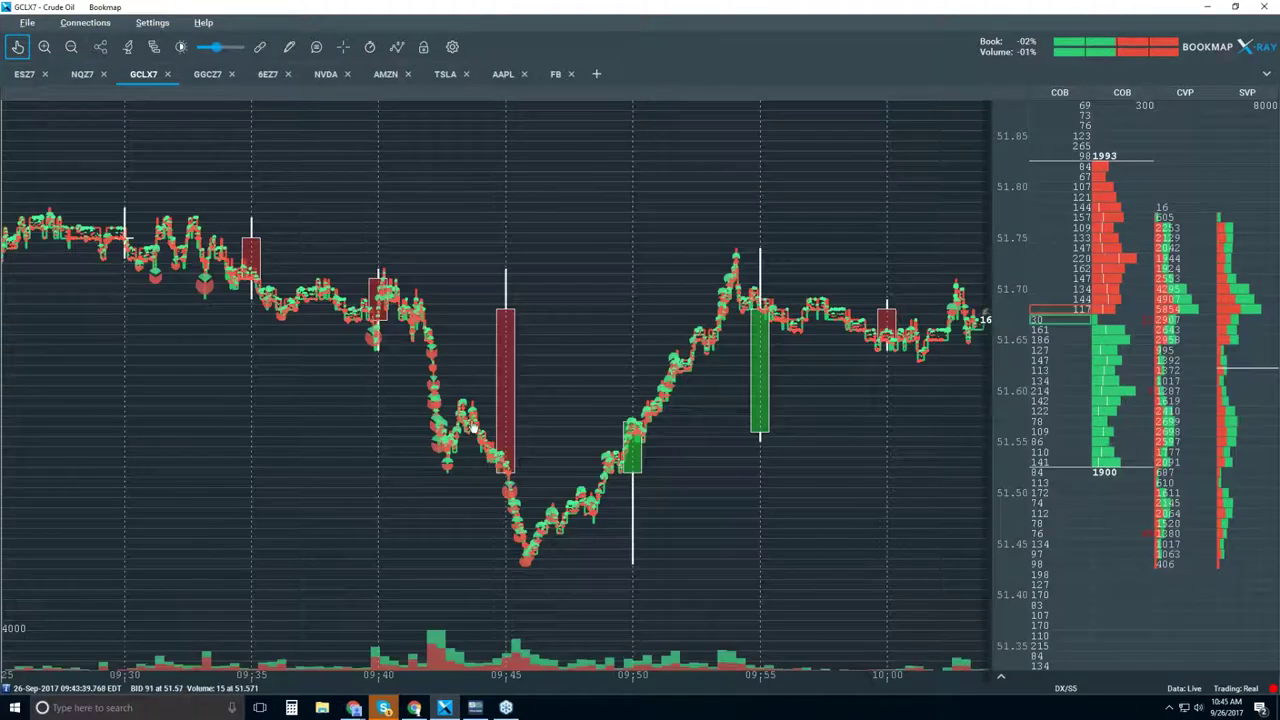
pyautogui.scroll(-3, 437, 428)
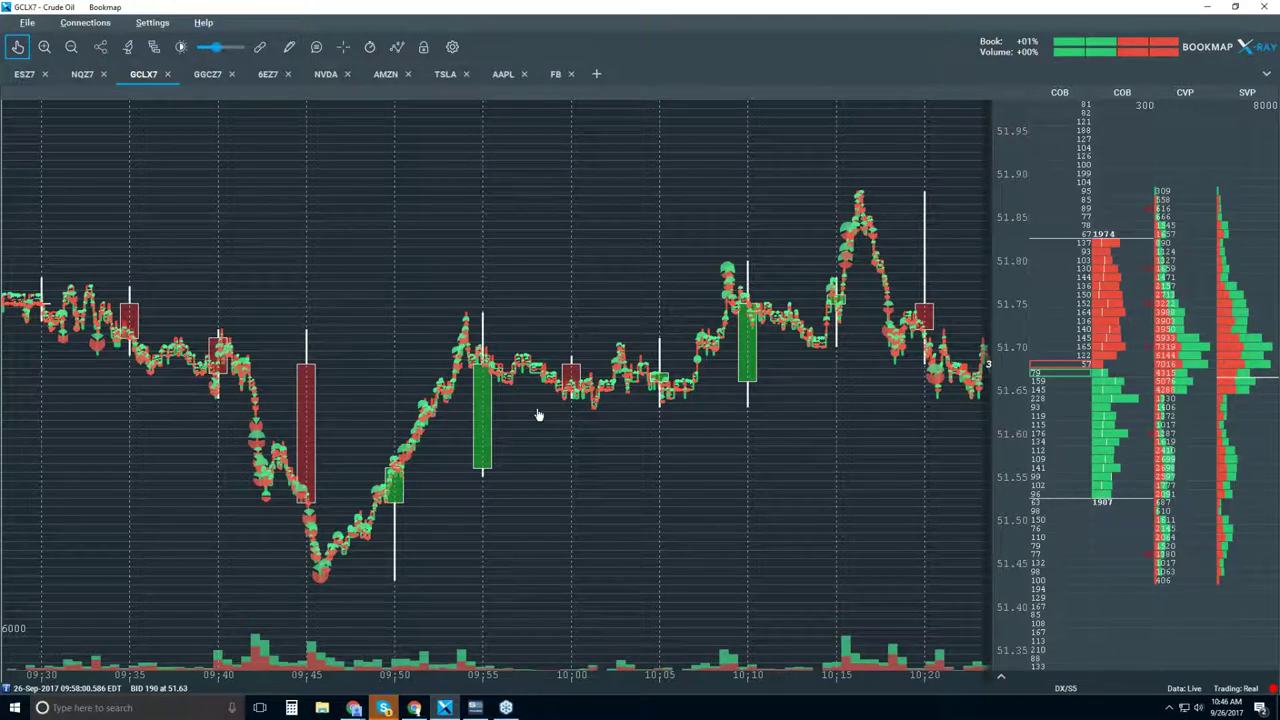
pyautogui.scroll(-2, 537, 414)
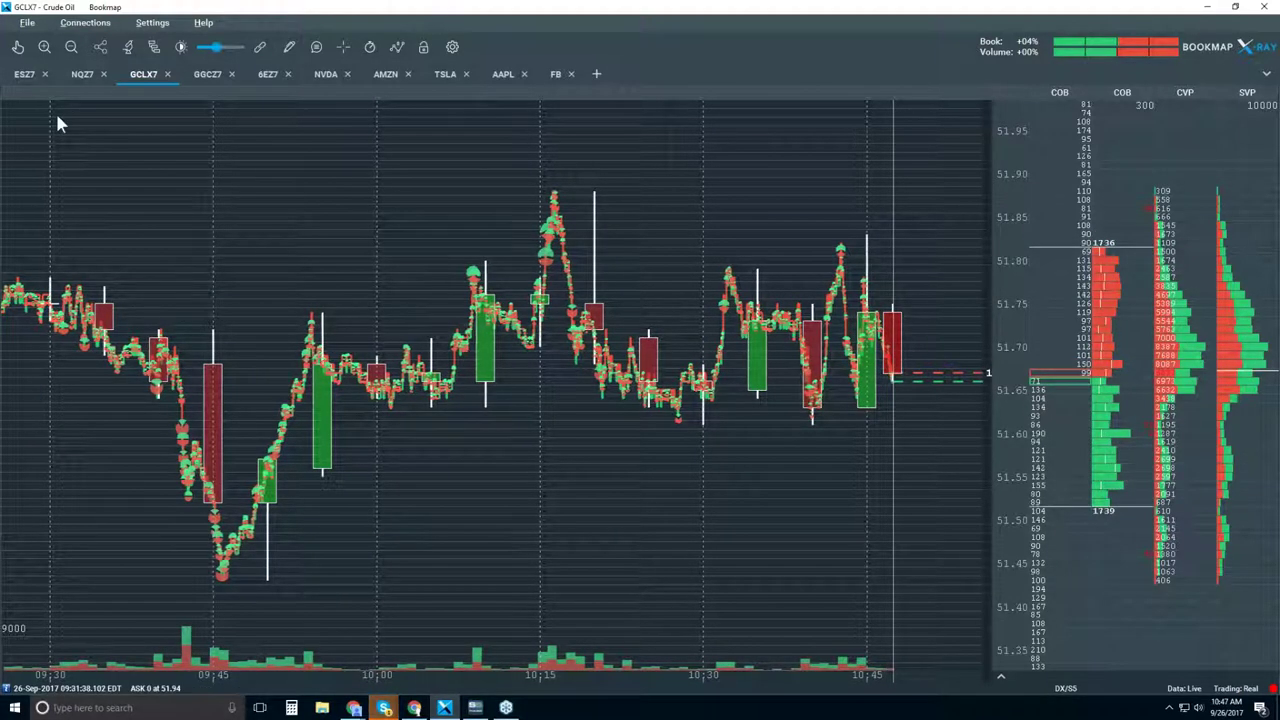
# Examine the rally and volume dots around 10:08 at two-minute intervals, and return to the 09:30 through 10:45 overview
pyautogui.scroll(4, 457, 337)
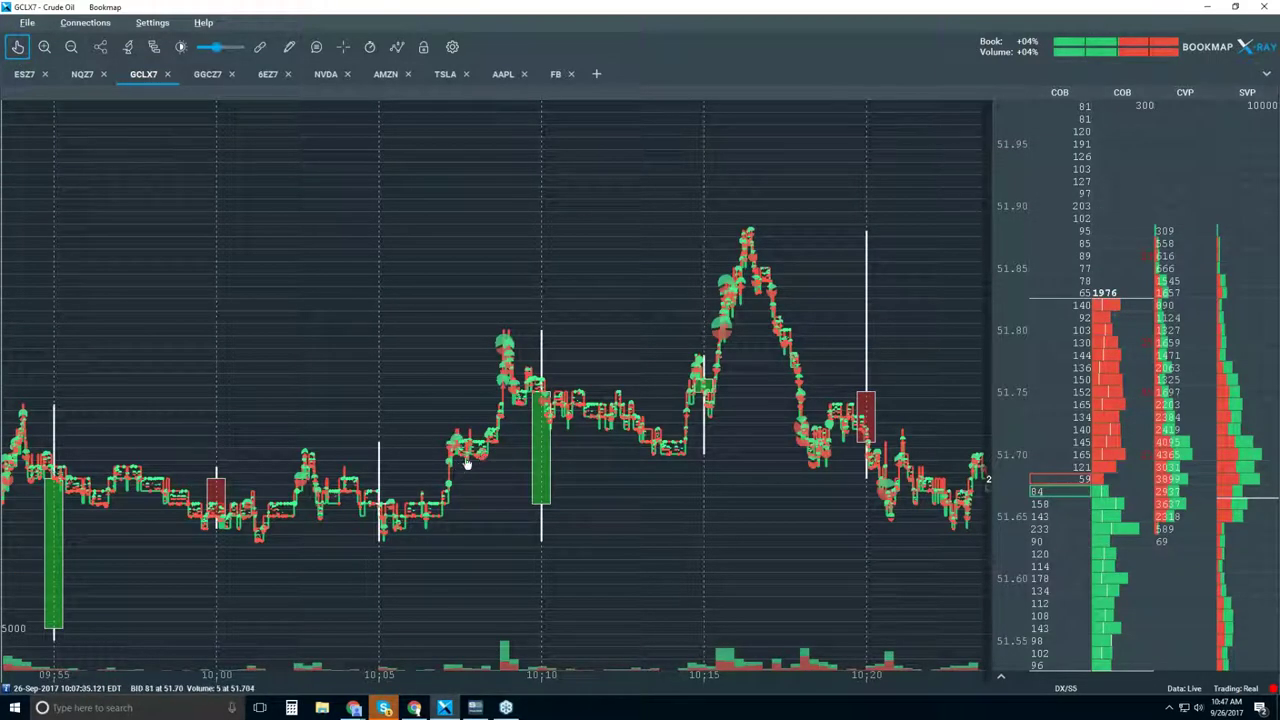
pyautogui.scroll(3, 470, 441)
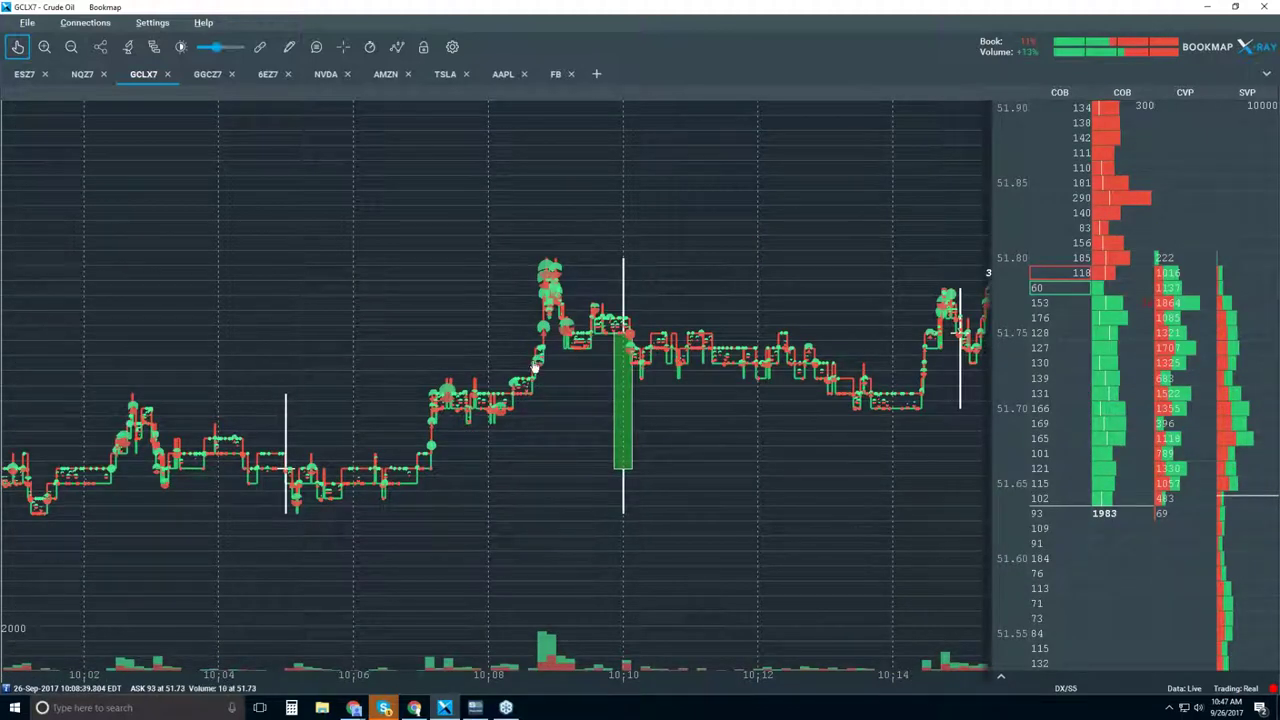
pyautogui.scroll(-3, 530, 373)
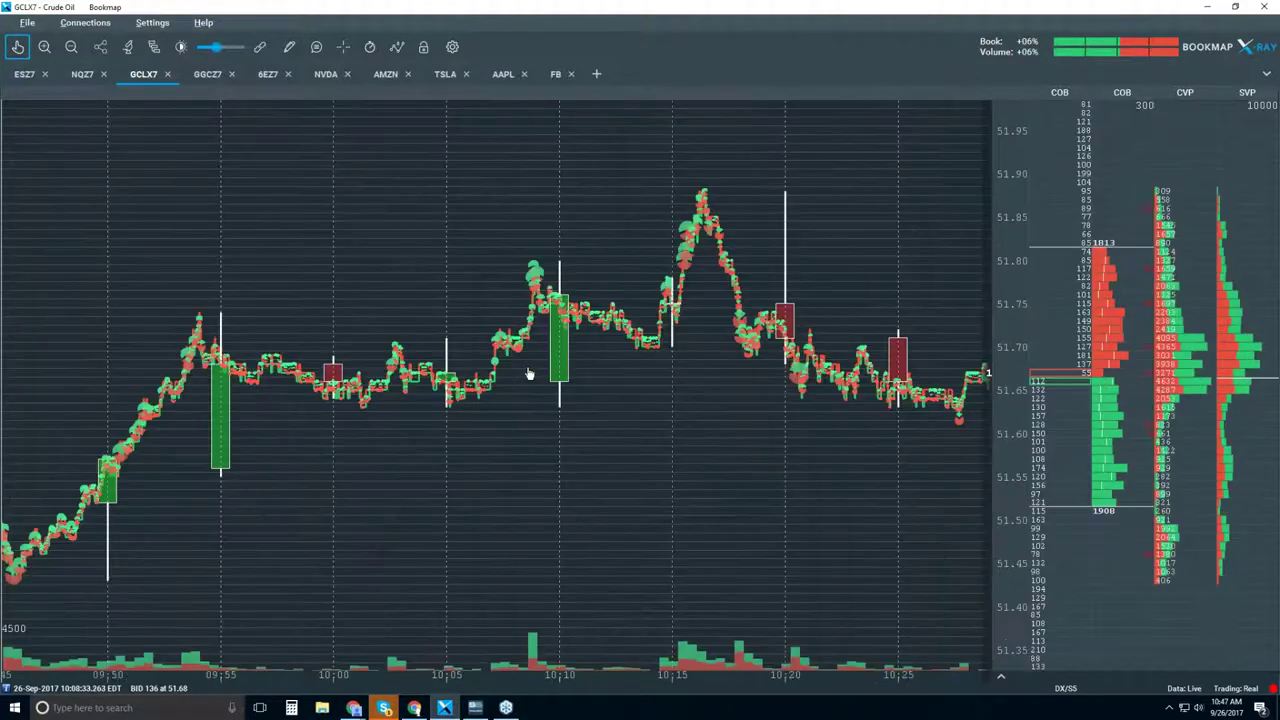
pyautogui.scroll(-3, 530, 373)
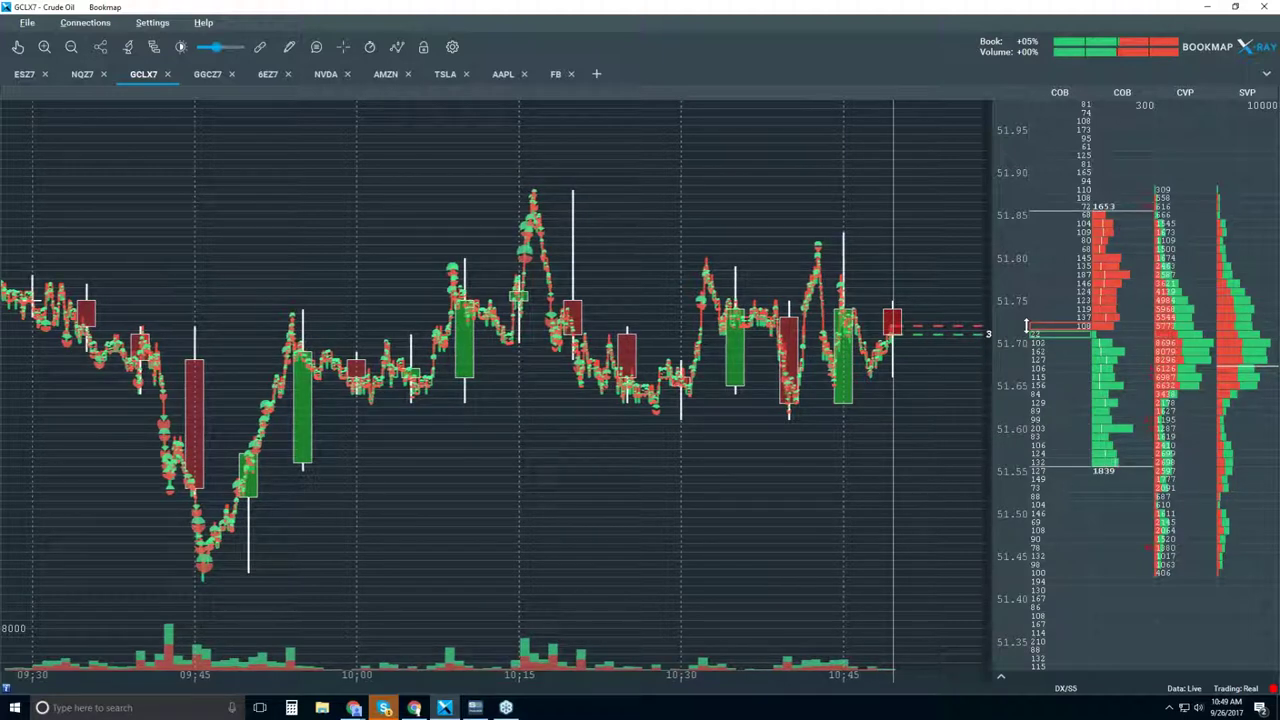
# Turn on the Heatmap and Extended layers for the crude oil chart
pyautogui.click(397, 50)
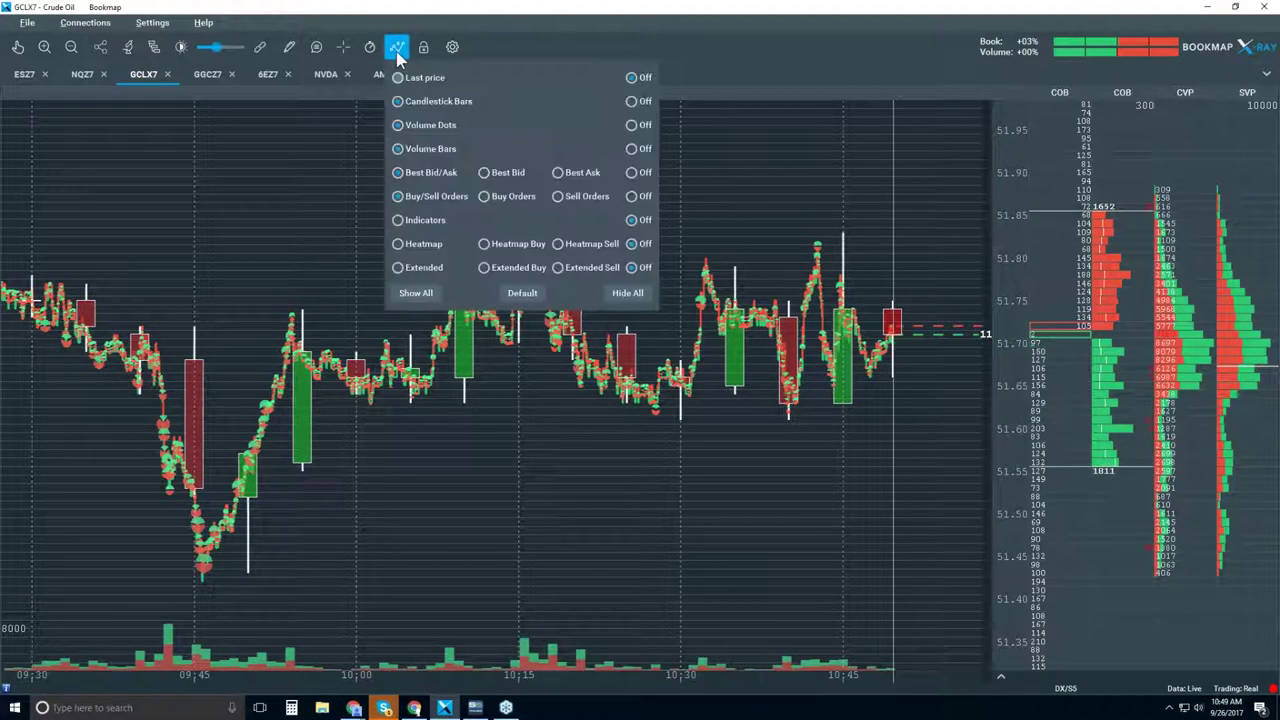
pyautogui.click(426, 244)
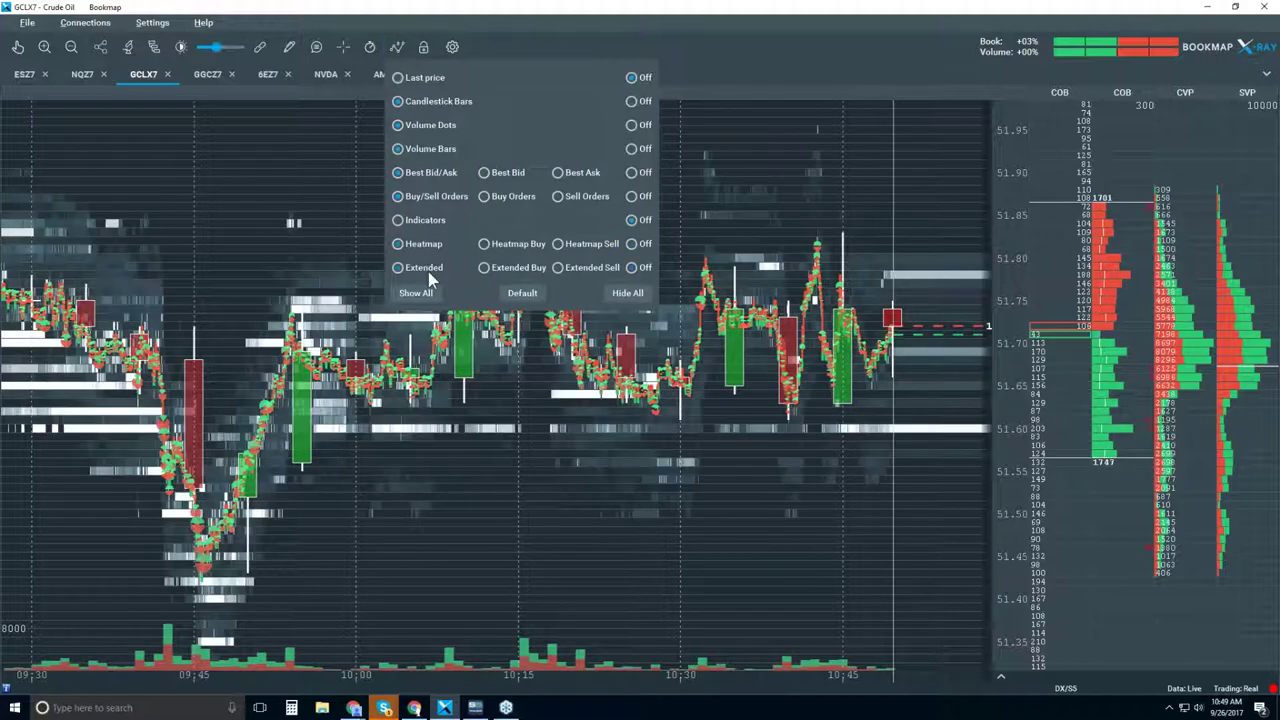
pyautogui.click(426, 268)
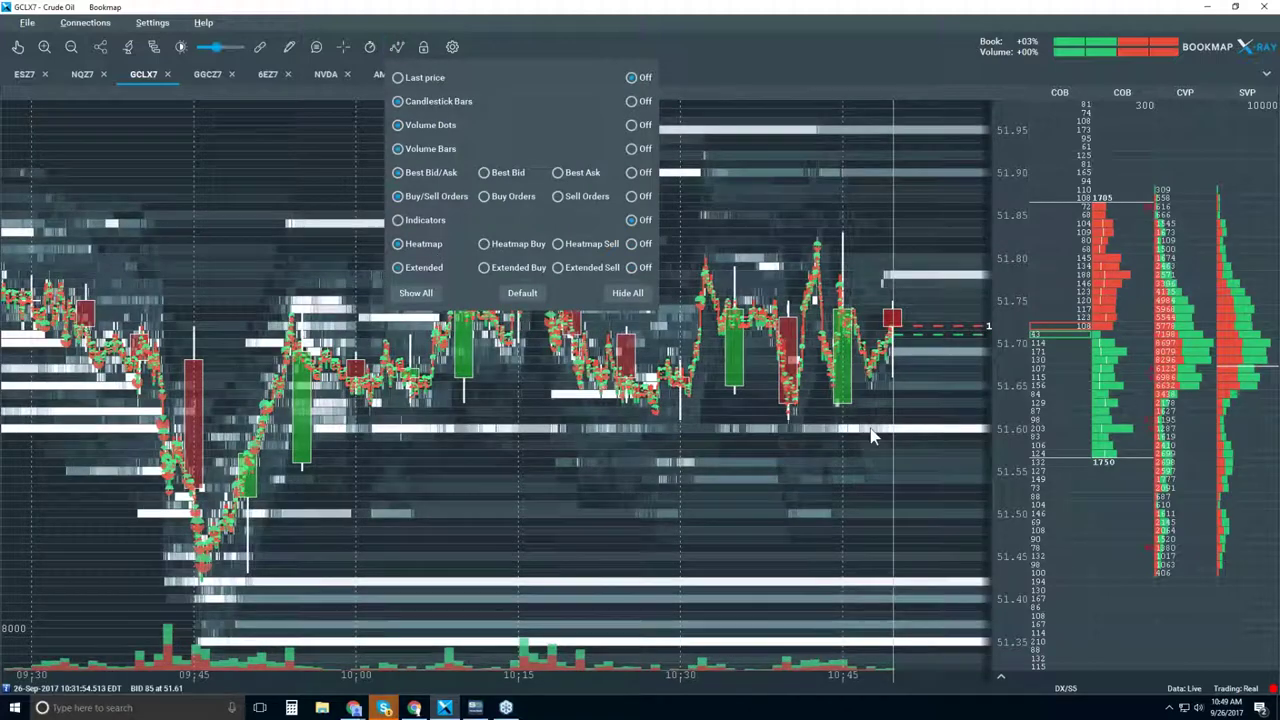
pyautogui.click(930, 73)
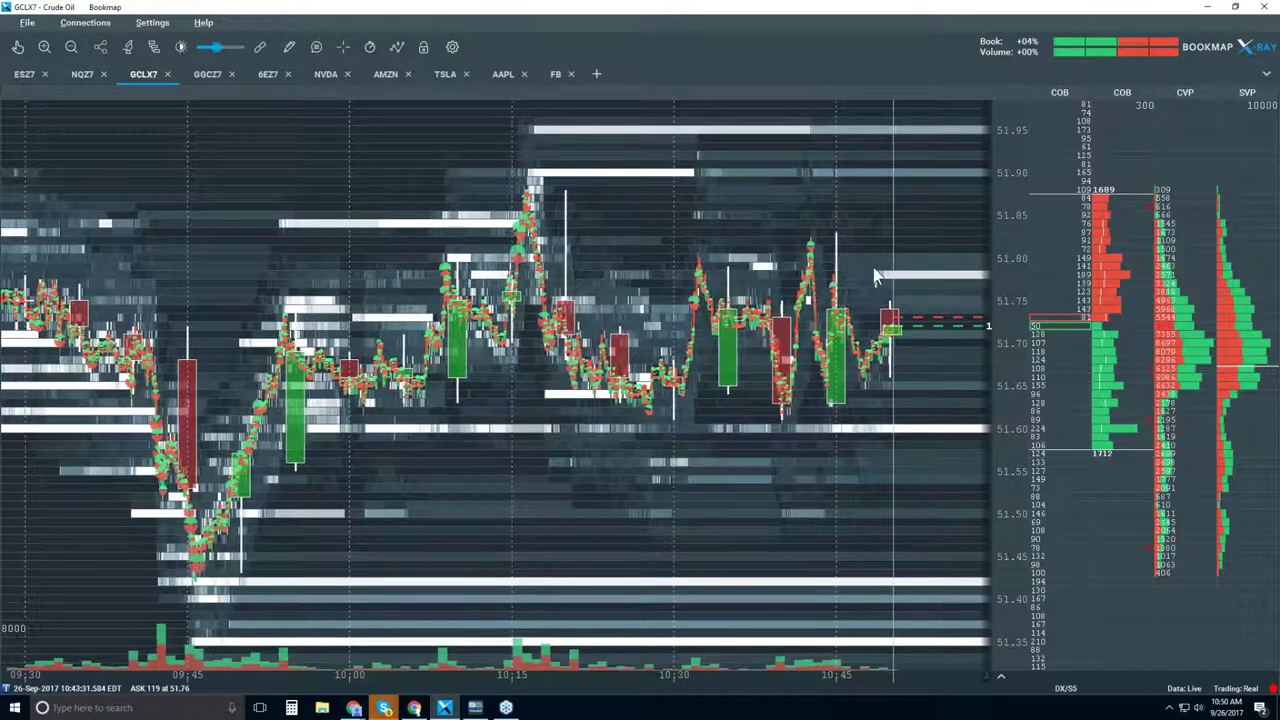
# Examine the heatmap liquidity around the current price, including the 51.78 band, in progressively finer detail down to 30-second intervals
pyautogui.scroll(1, 826, 268)
pyautogui.scroll(5, 826, 268)
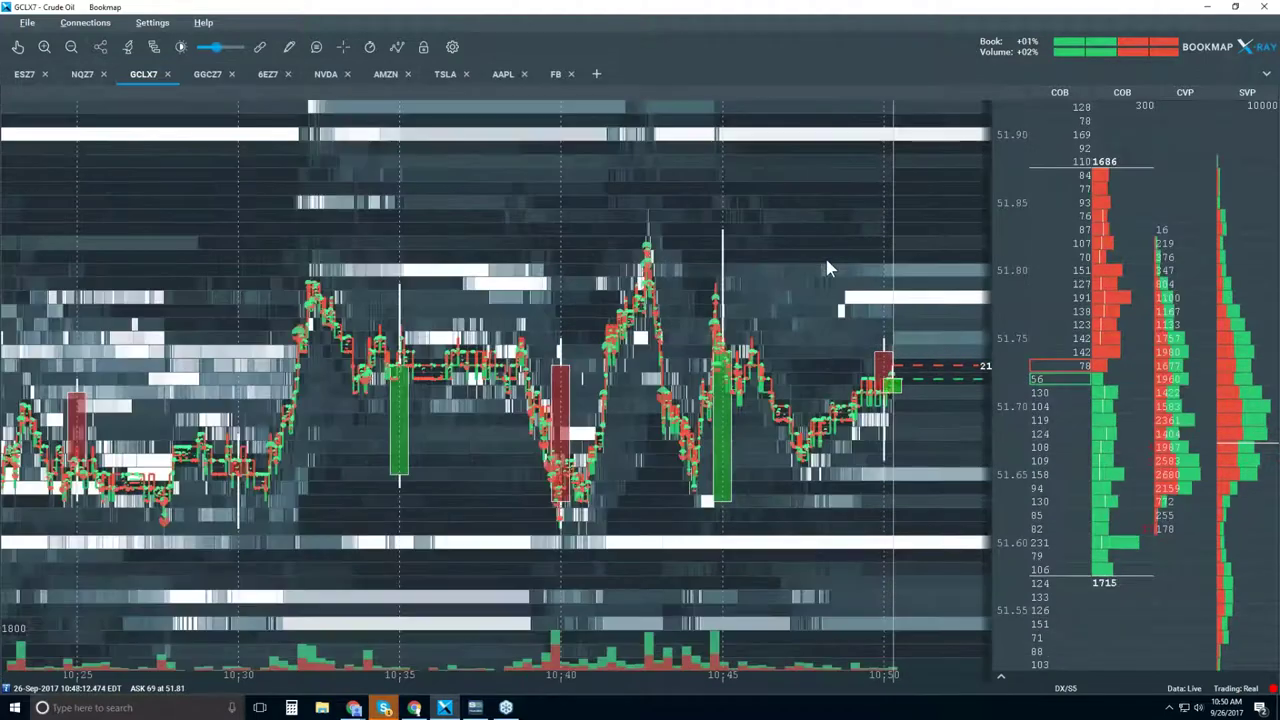
pyautogui.scroll(1, 829, 266)
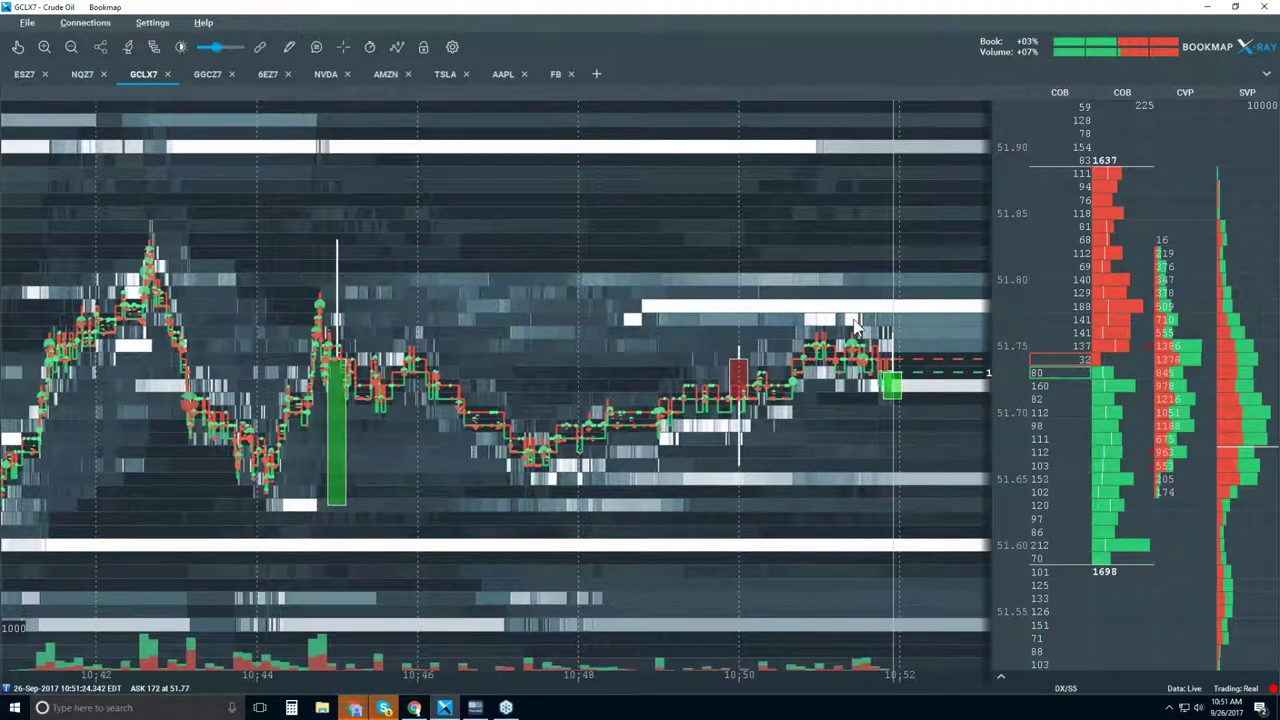
pyautogui.scroll(1, 855, 322)
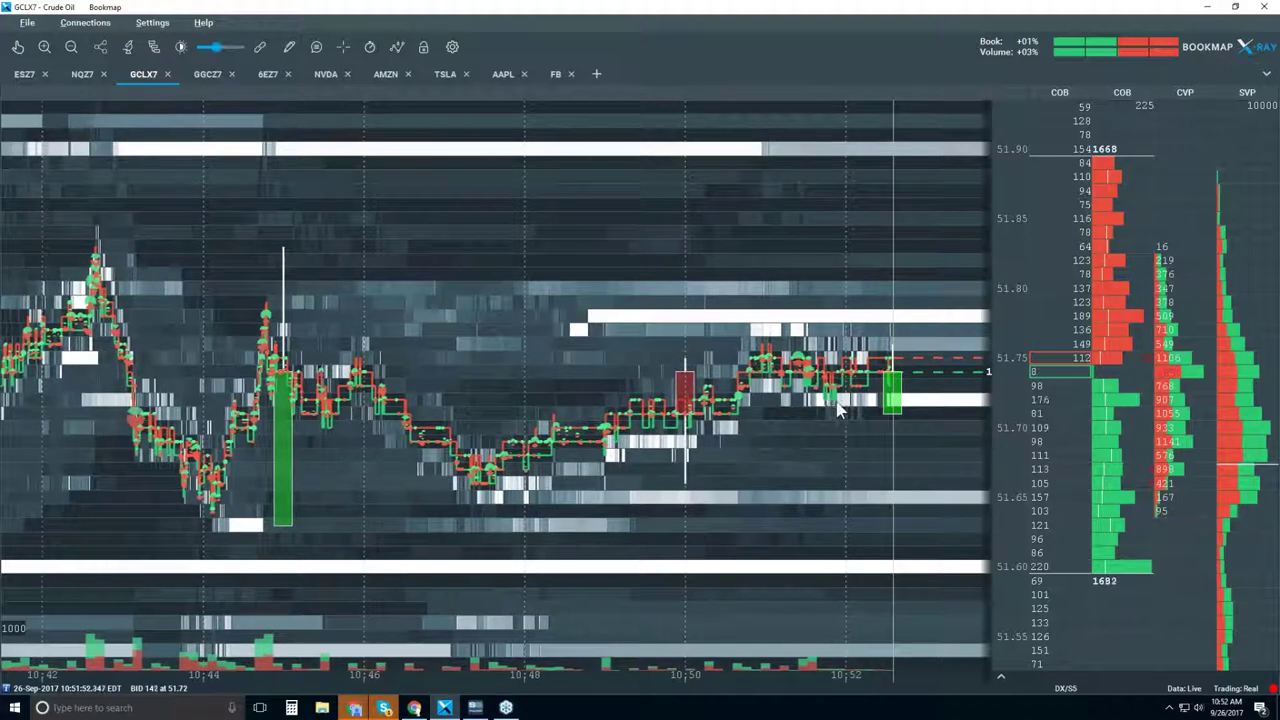
pyautogui.scroll(1, 823, 400)
pyautogui.scroll(2, 812, 385)
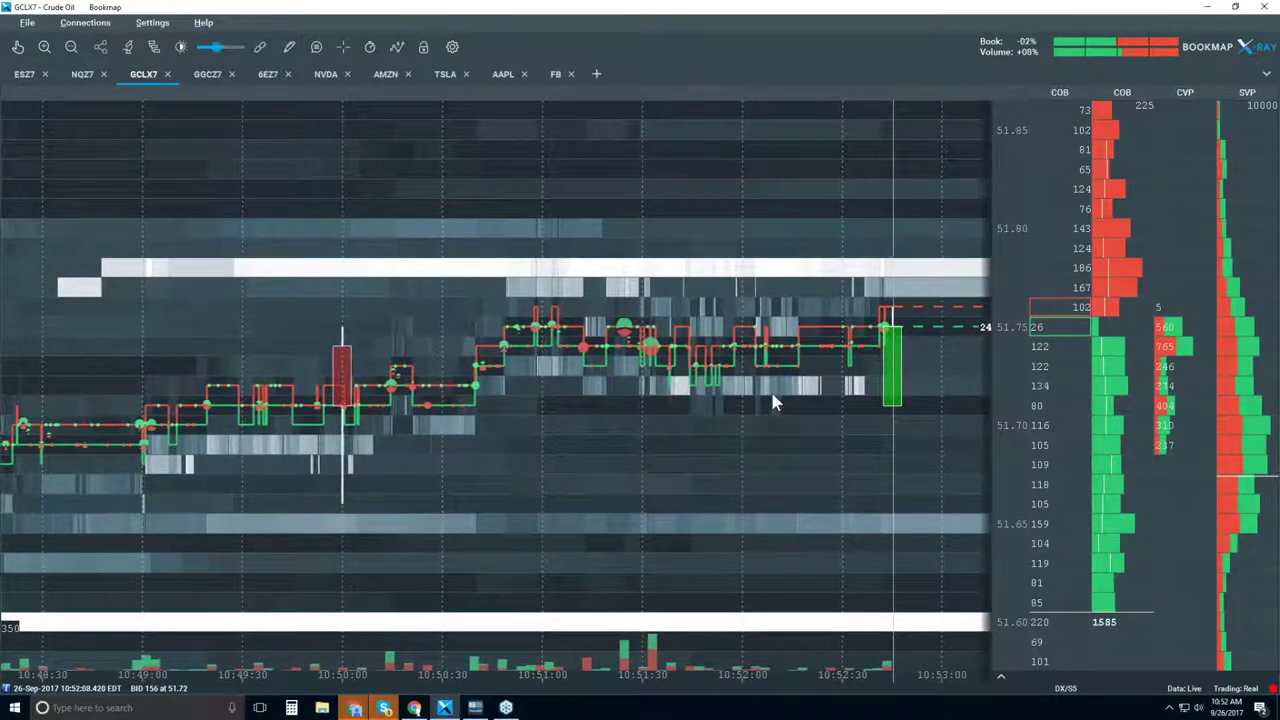
# Widen the heatmap view in stages to compare liquidity levels from about 10:10 through 10:55
pyautogui.scroll(-2, 772, 400)
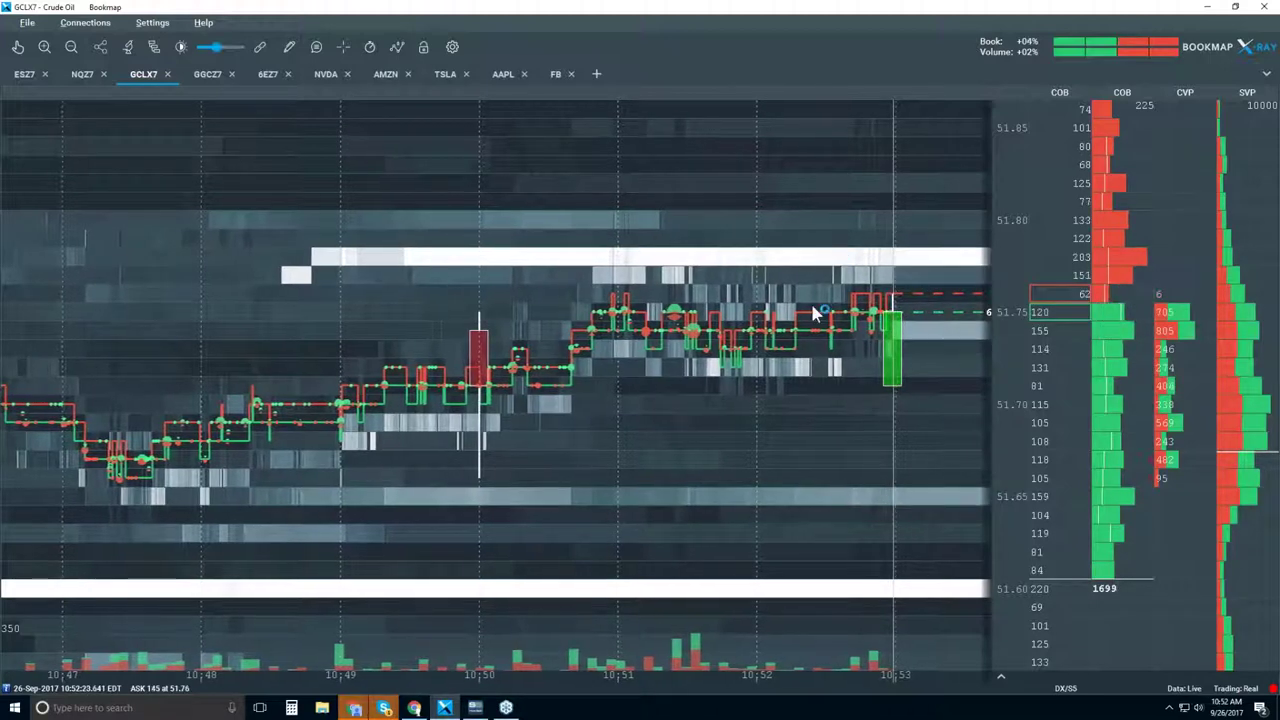
pyautogui.scroll(-5, 832, 260)
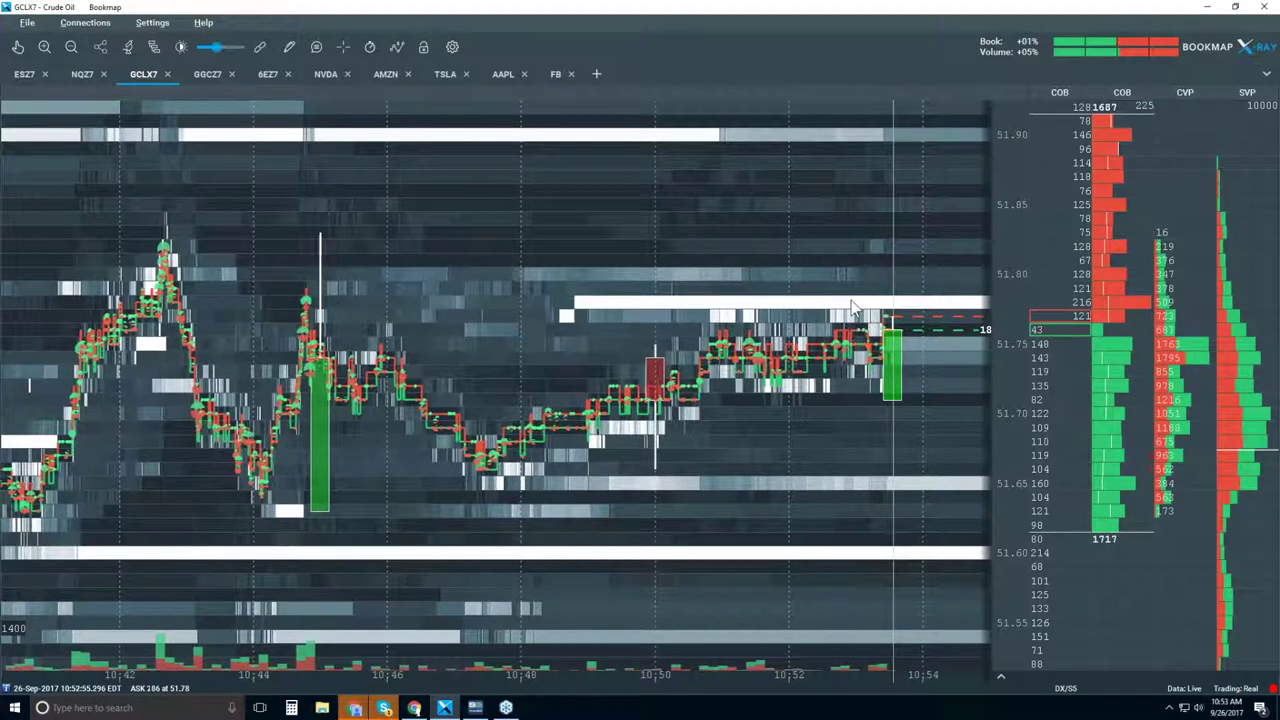
pyautogui.scroll(-4, 818, 440)
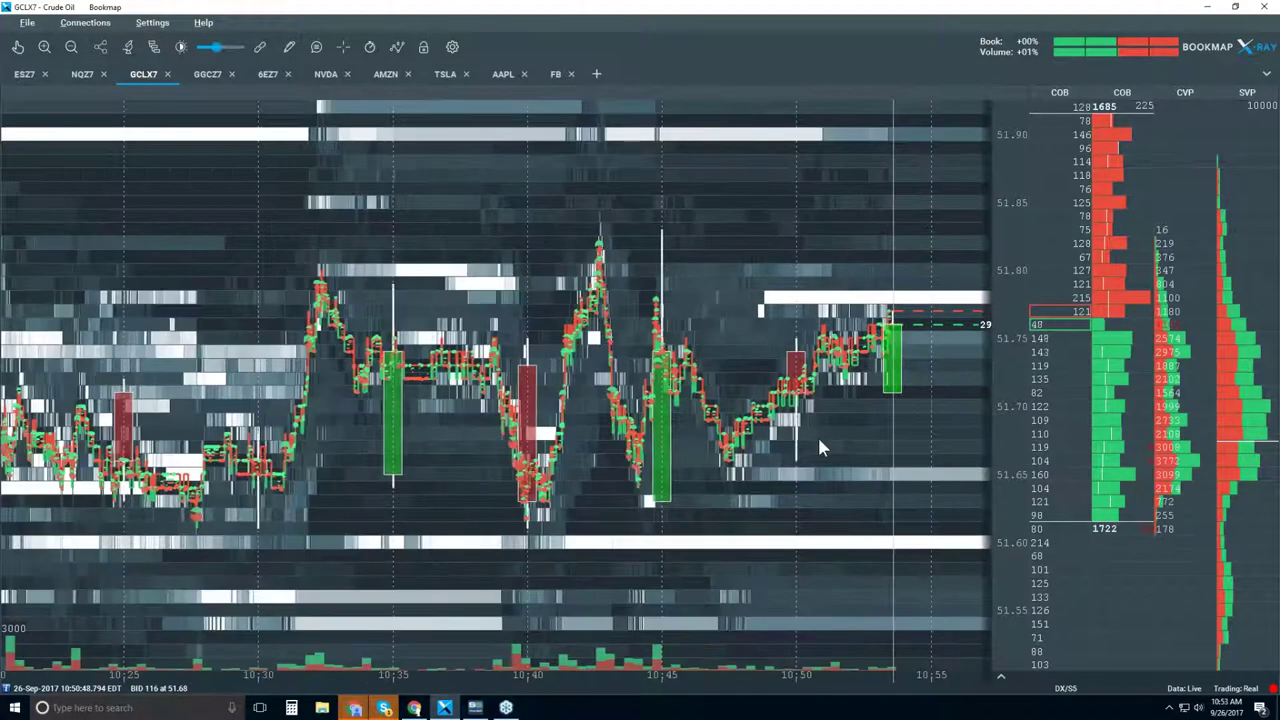
pyautogui.scroll(-1, 817, 440)
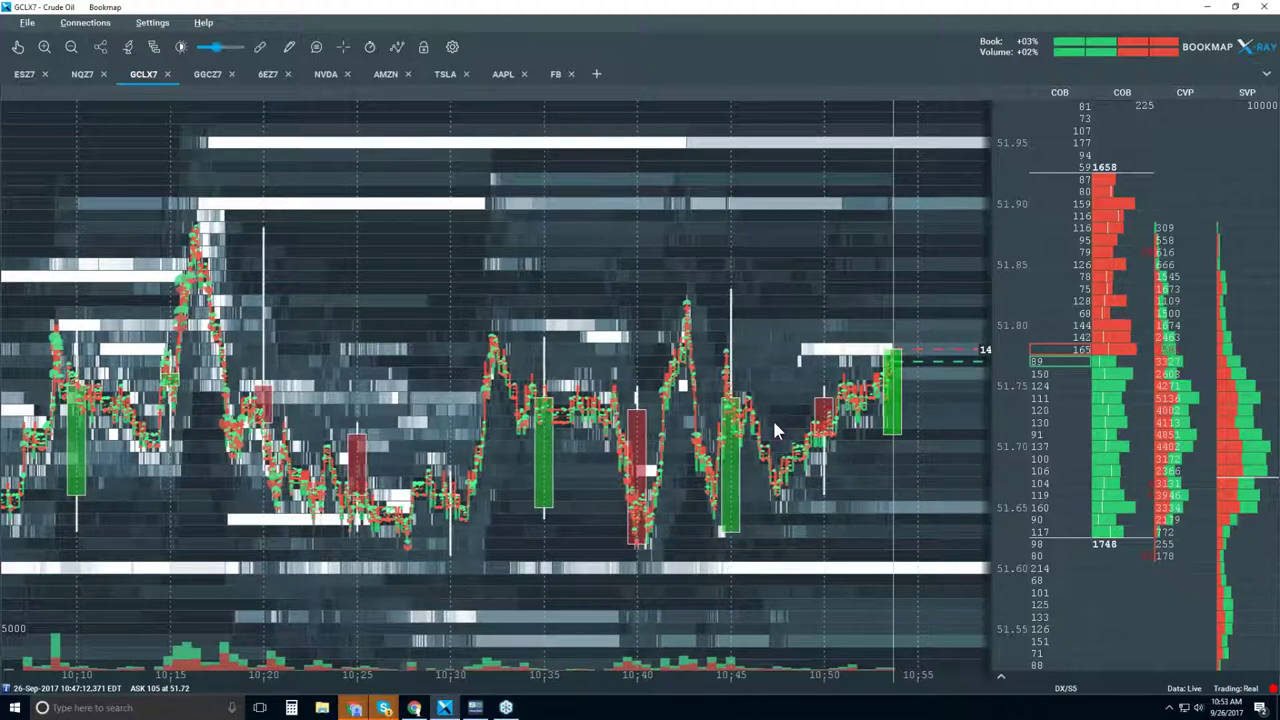
# Inspect price approaching the 51.78 liquidity band just before 10:54, down to 30-second intervals
pyautogui.scroll(3, 785, 415)
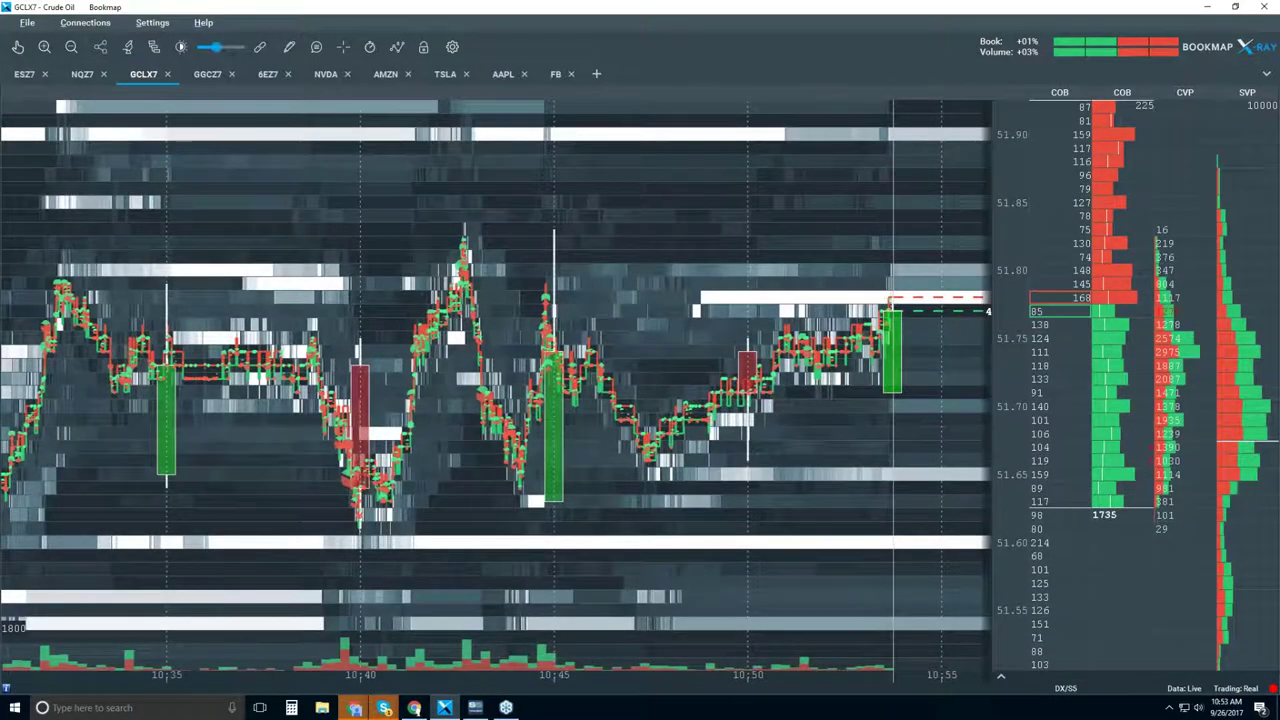
pyautogui.scroll(3, 860, 306)
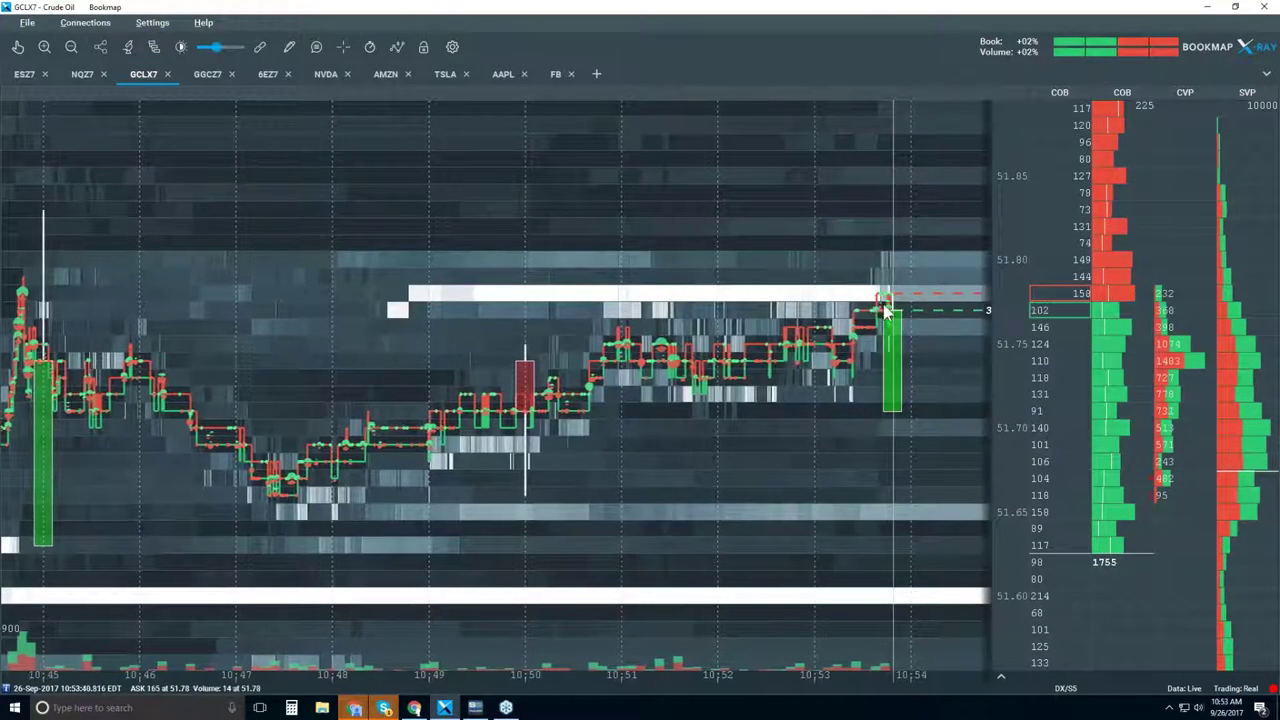
pyautogui.scroll(3, 860, 305)
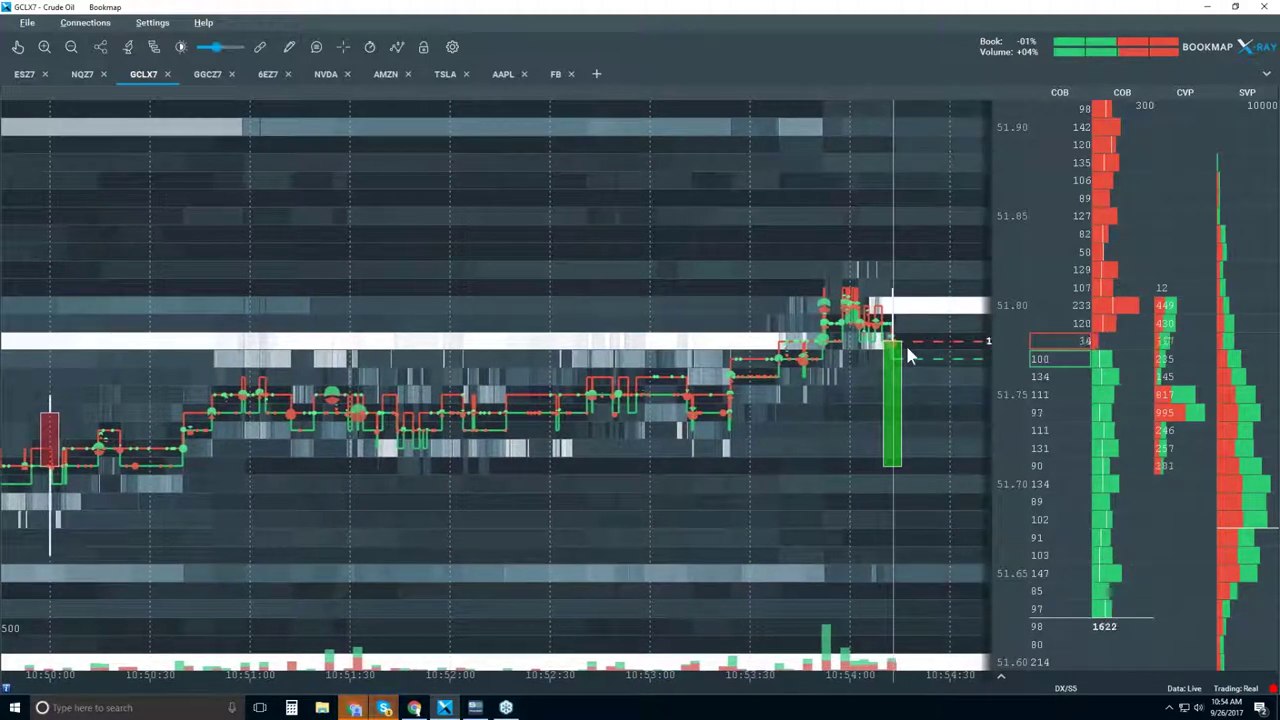
# Compare the 10:54 peak above the 51.78 band at 30-second intervals with the wider price action since about 10:44
pyautogui.scroll(-2, 837, 357)
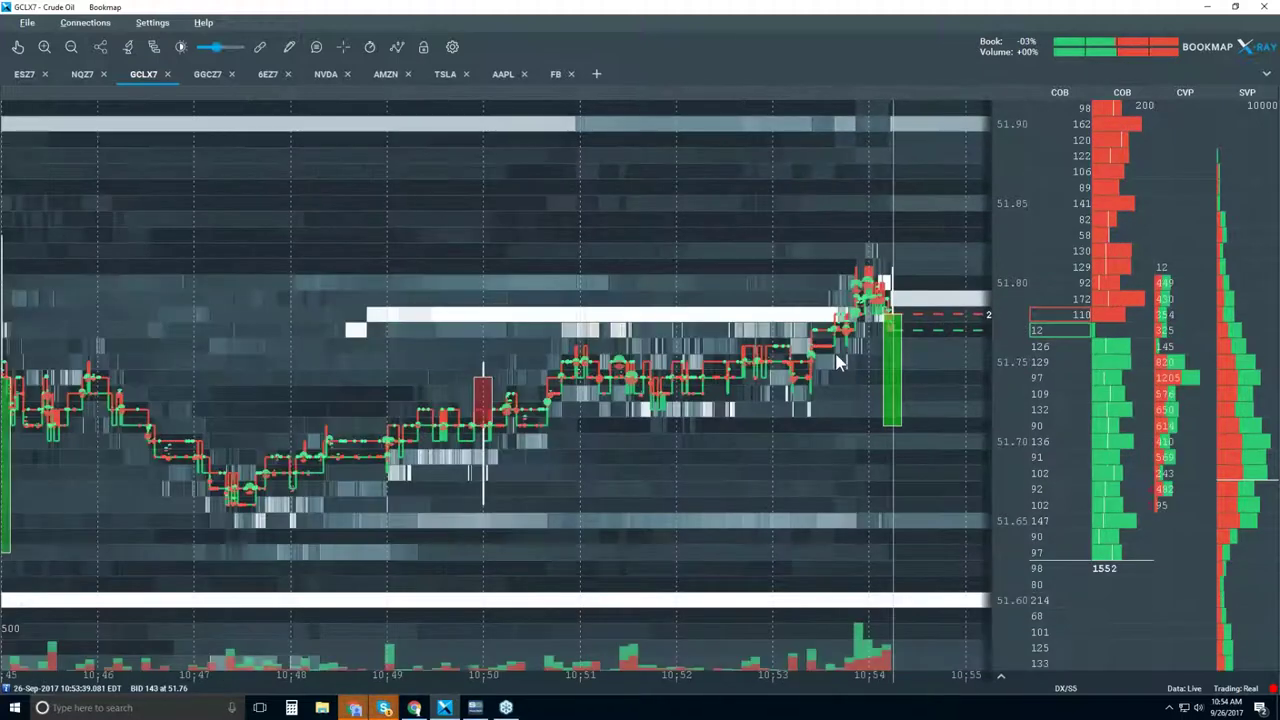
pyautogui.scroll(-2, 837, 357)
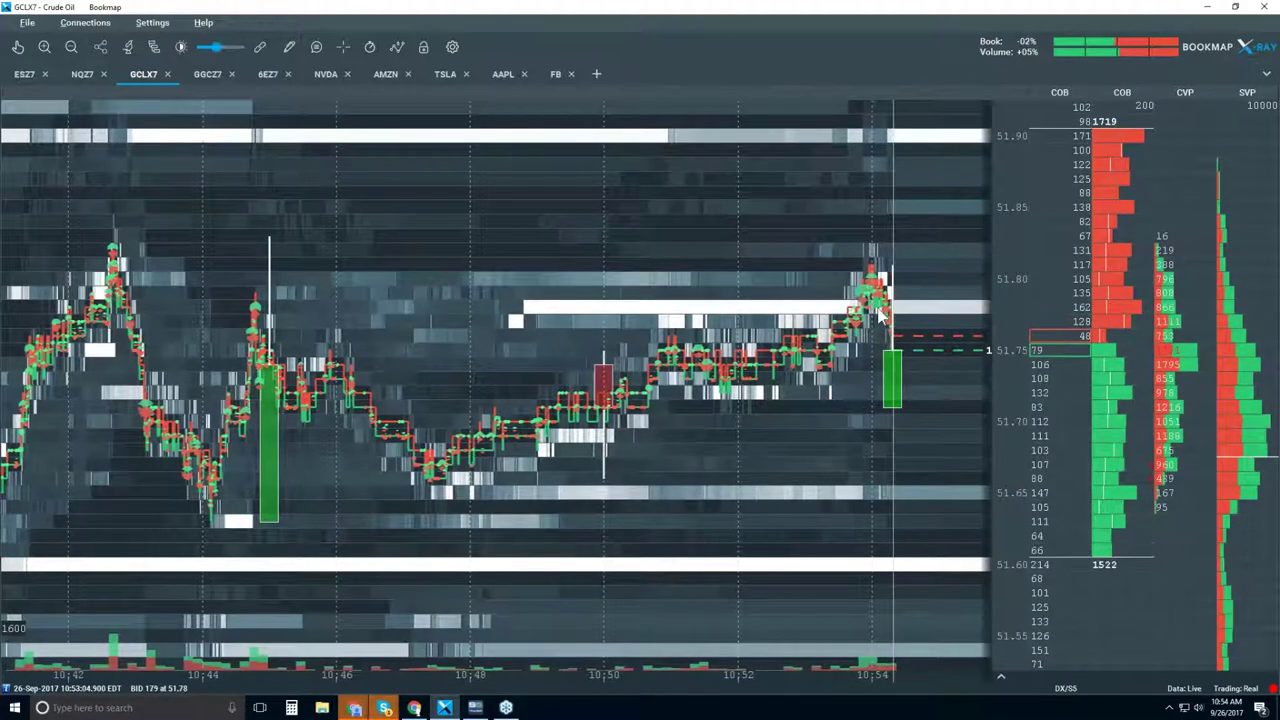
pyautogui.scroll(4, 848, 285)
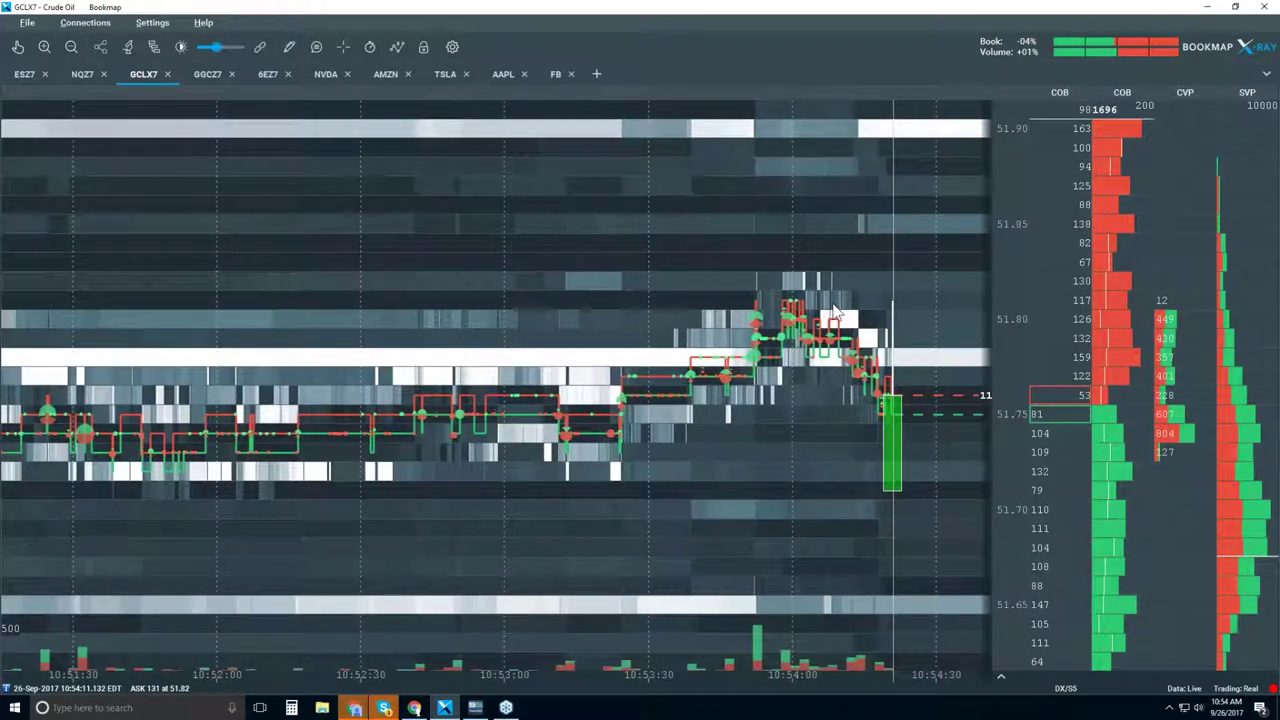
pyautogui.scroll(-2, 847, 355)
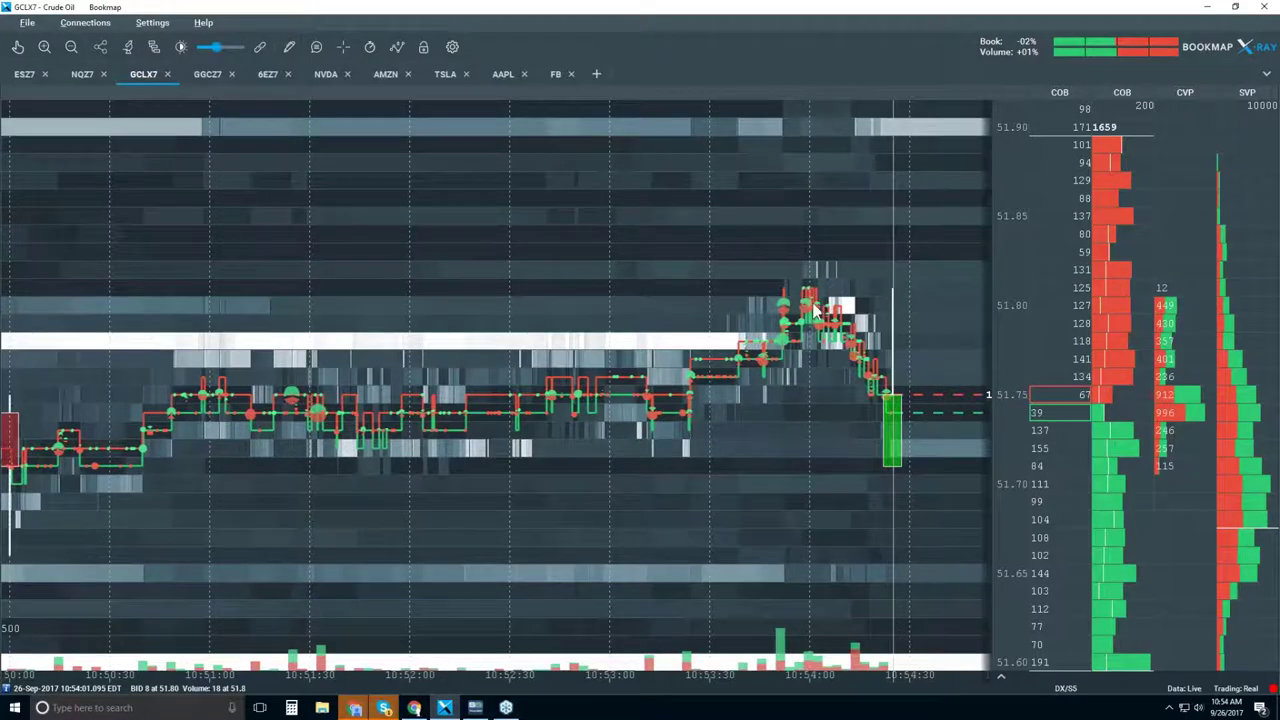
pyautogui.scroll(-3, 775, 335)
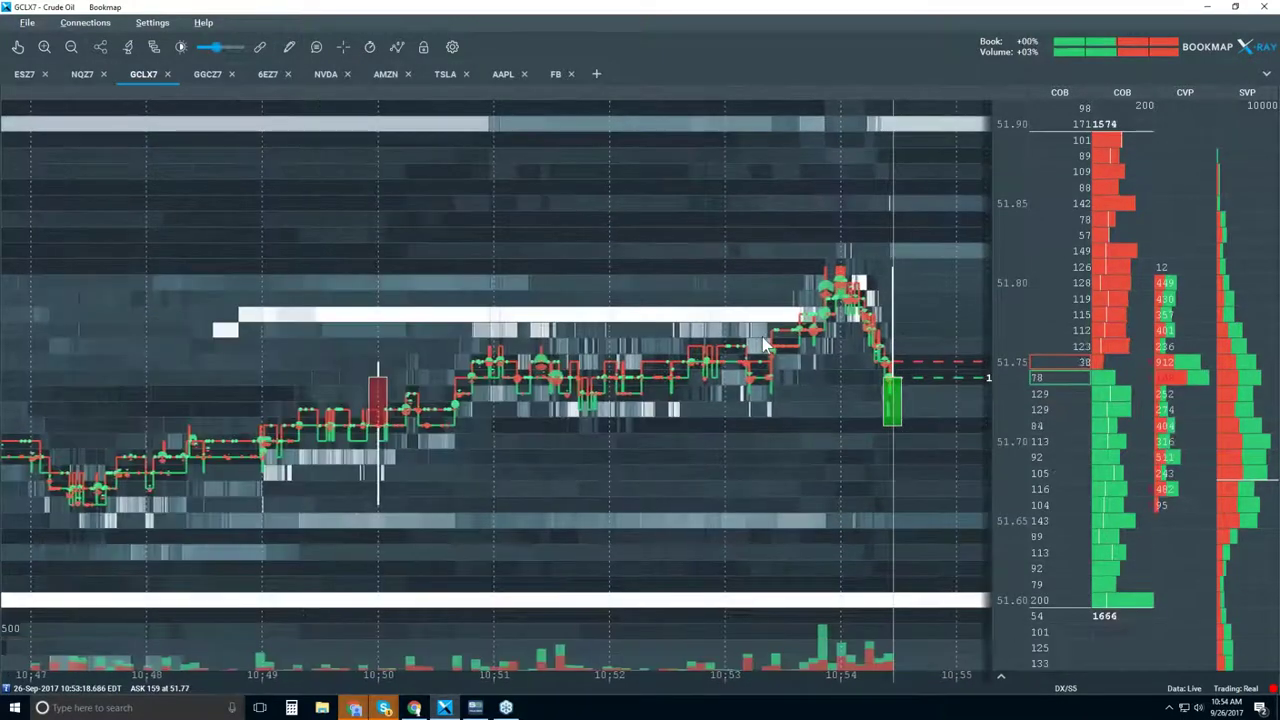
pyautogui.scroll(-2, 770, 330)
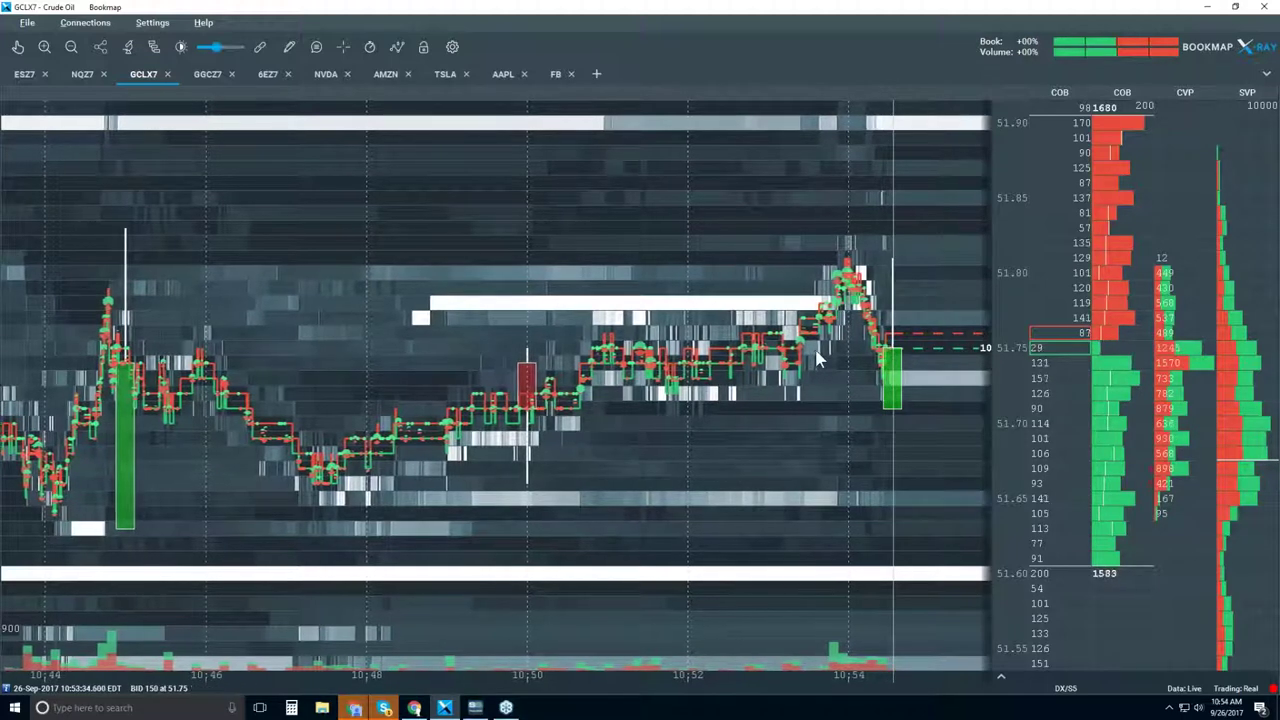
# Examine the liquidity shifting around the 10:54 peak at 30-second intervals, and widen the range to about 10:43 through 10:56
pyautogui.scroll(3, 818, 358)
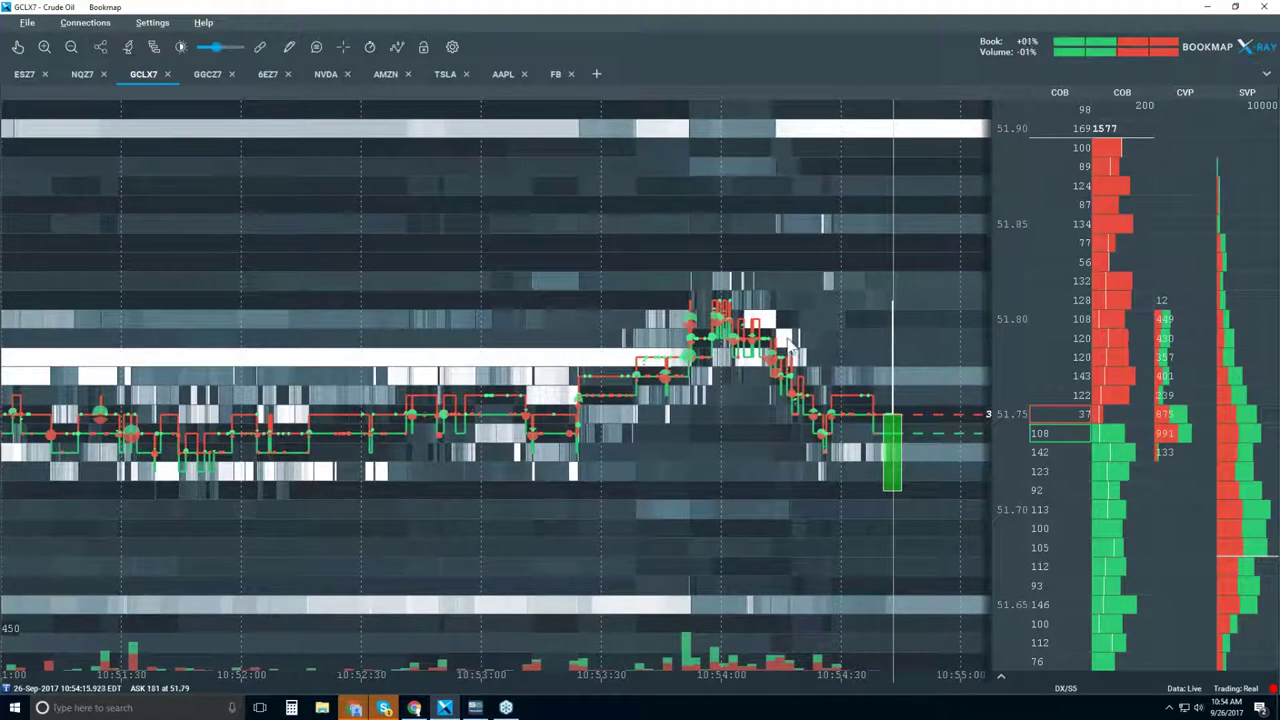
pyautogui.scroll(2, 775, 335)
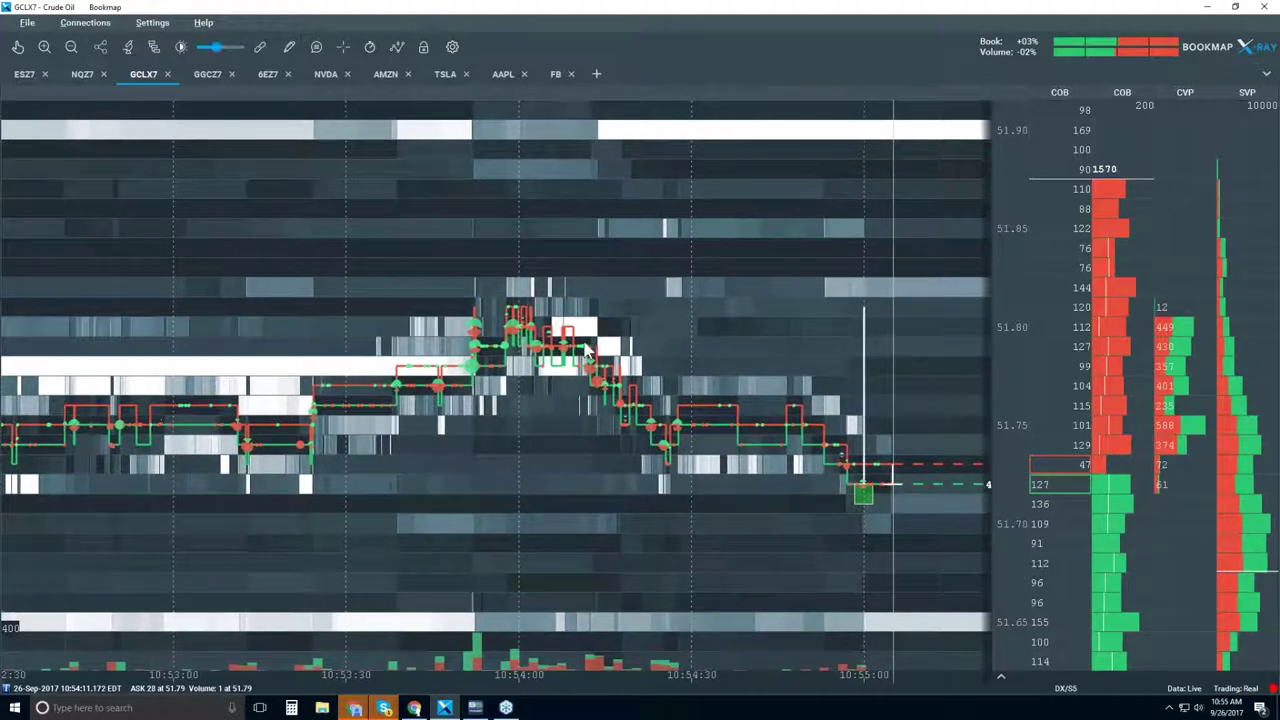
pyautogui.scroll(-2, 590, 320)
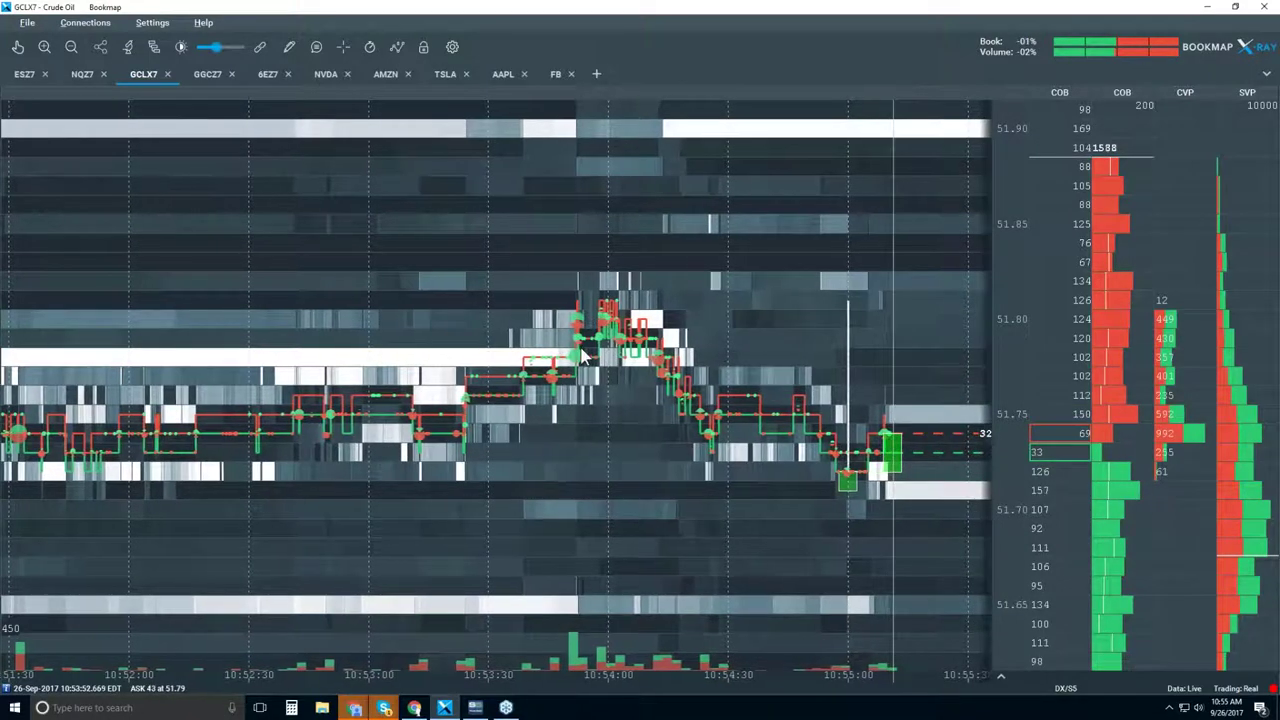
pyautogui.scroll(-2, 590, 348)
pyautogui.scroll(-1, 605, 340)
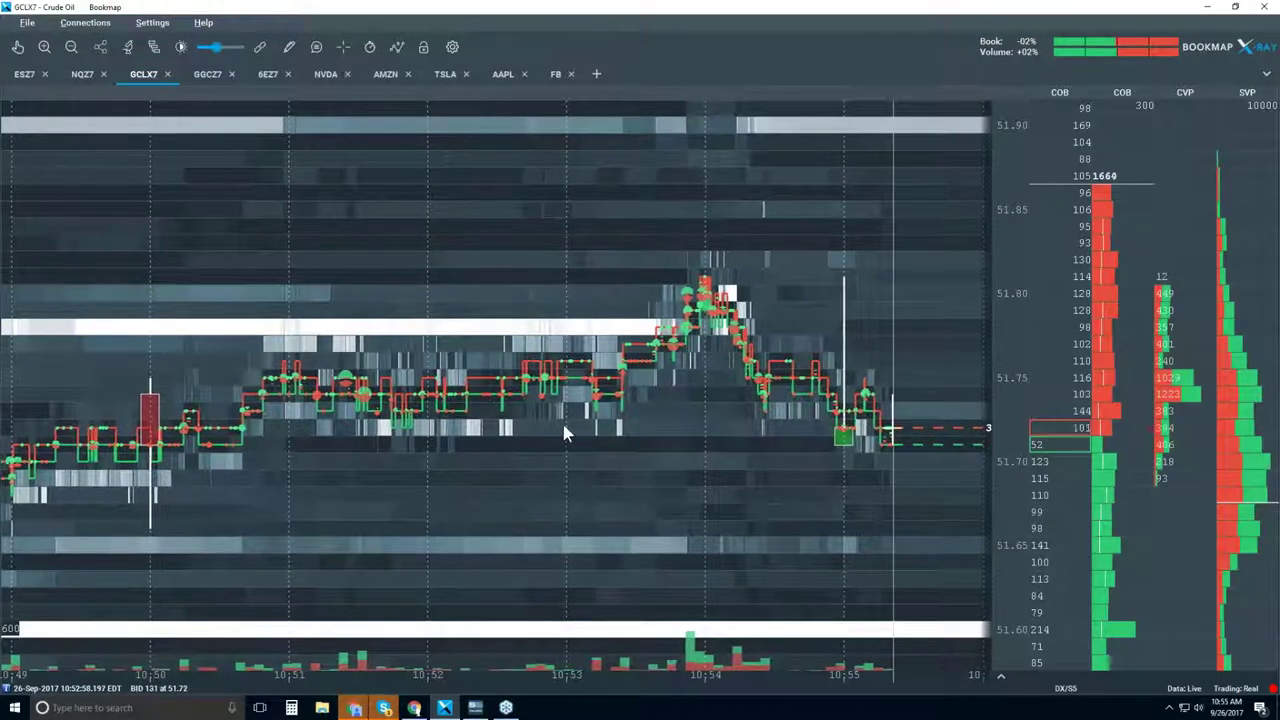
pyautogui.scroll(-4, 561, 419)
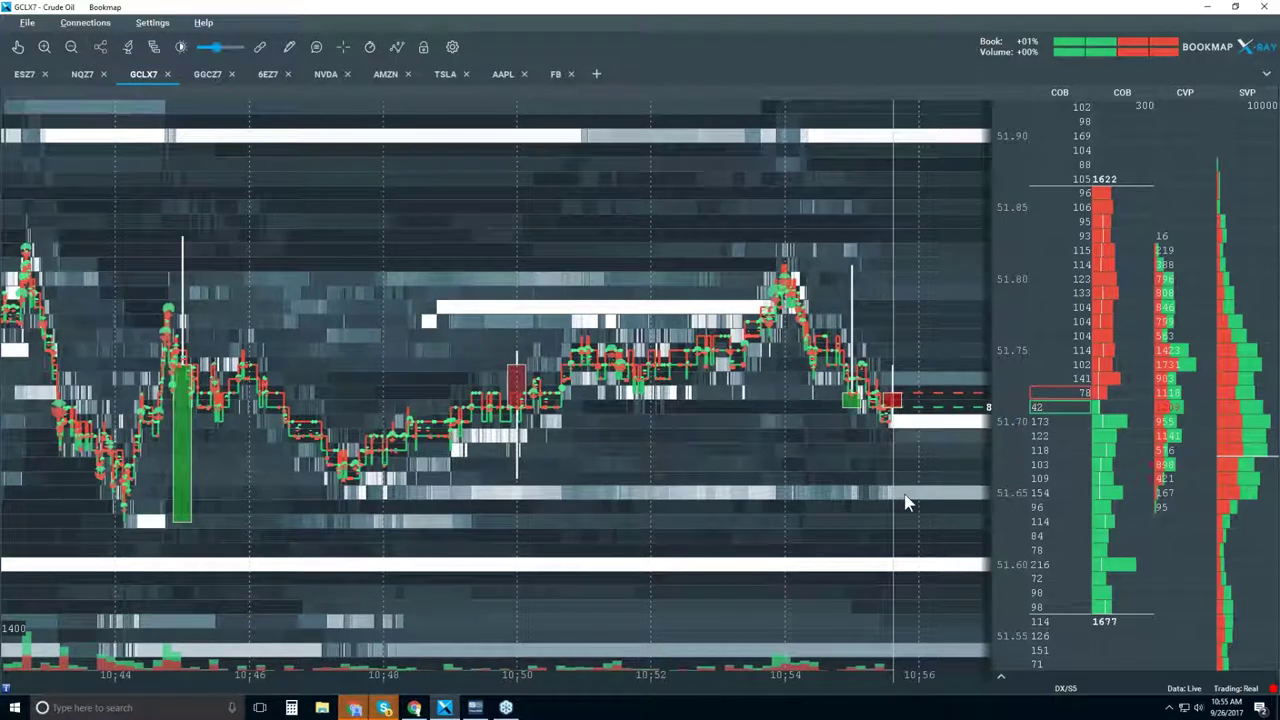
# Inspect the bid liquidity around 51.70 as price bounces between 10:55:10 and 10:56:10, down to 10-second intervals
pyautogui.scroll(-2, 670, 428)
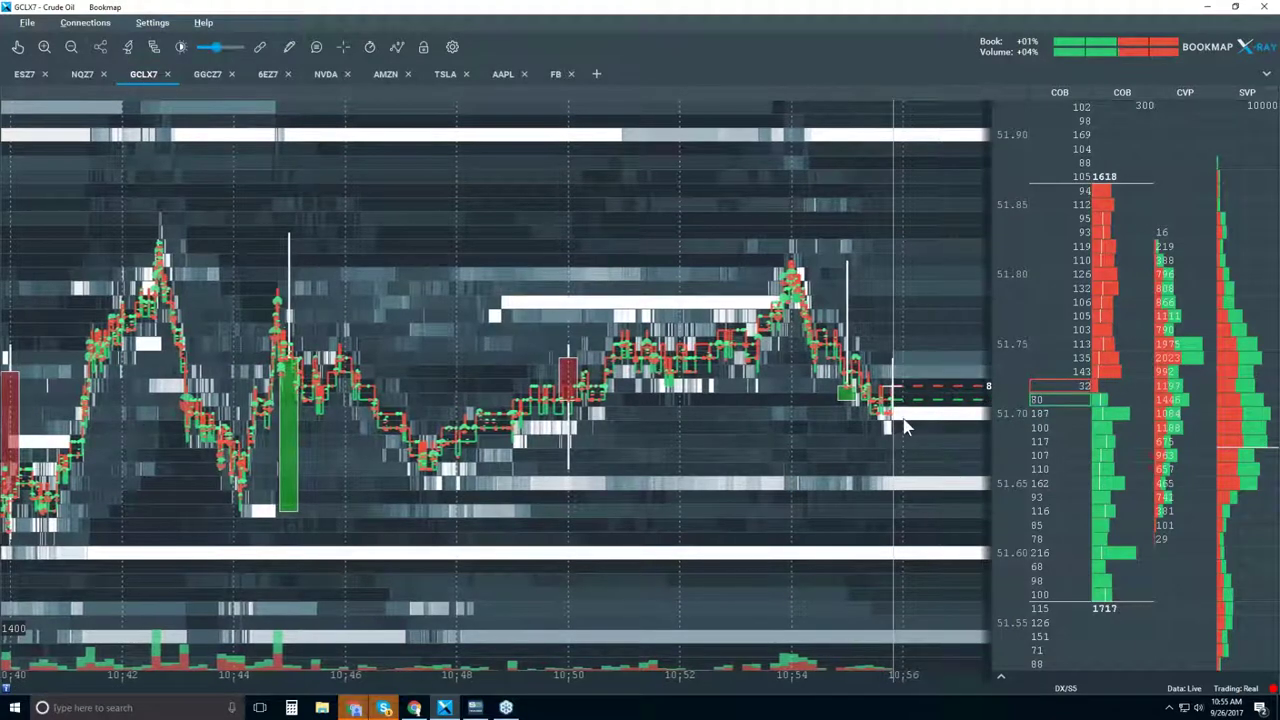
pyautogui.scroll(5, 876, 410)
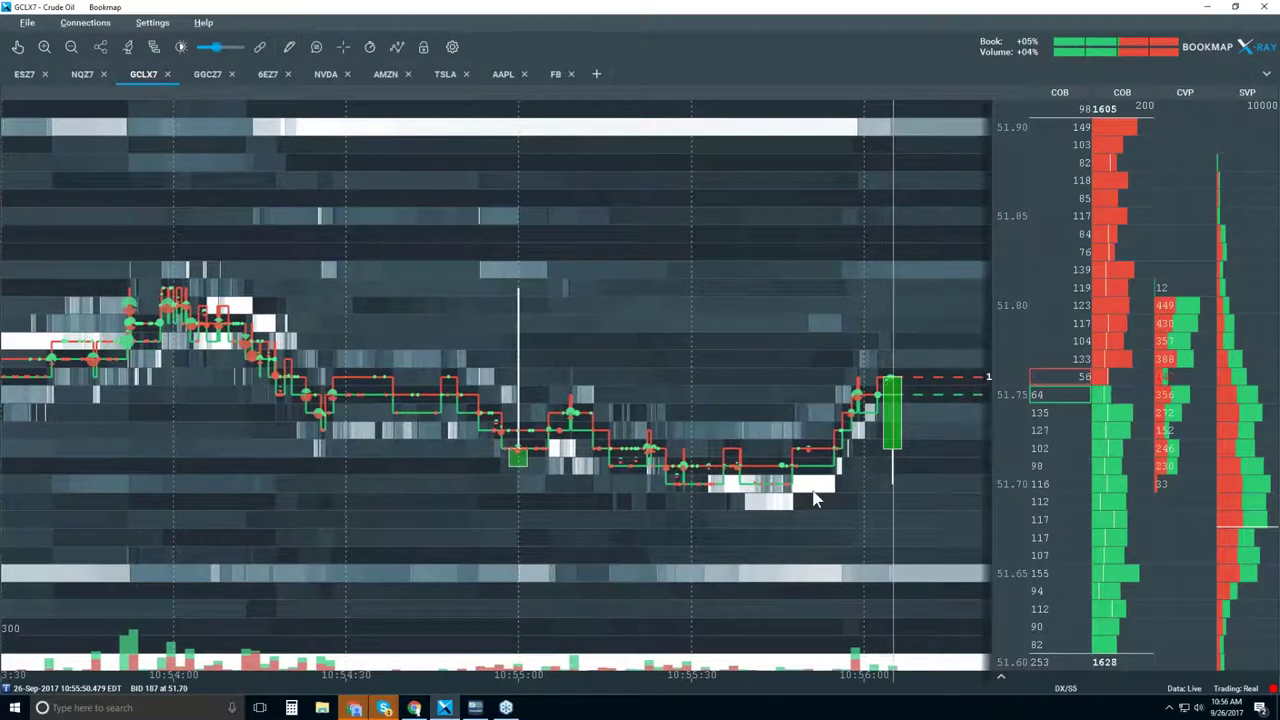
pyautogui.scroll(2, 800, 450)
pyautogui.scroll(2, 800, 452)
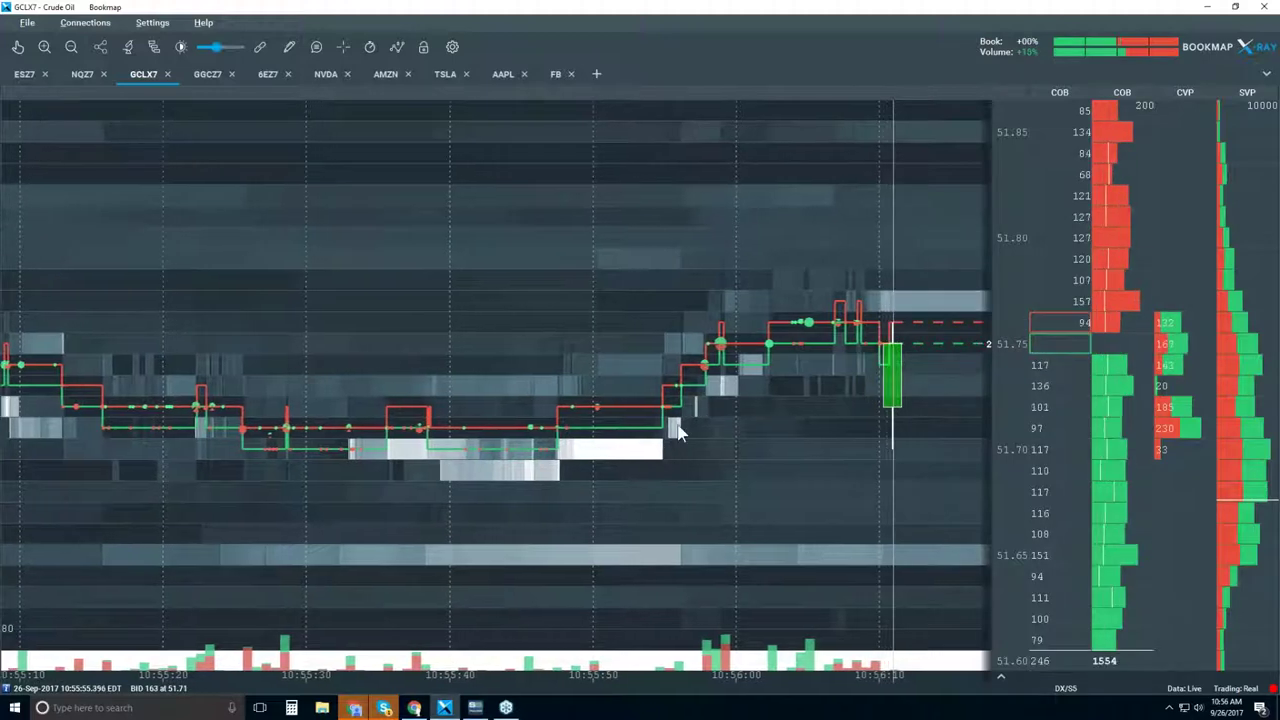
pyautogui.scroll(-3, 762, 380)
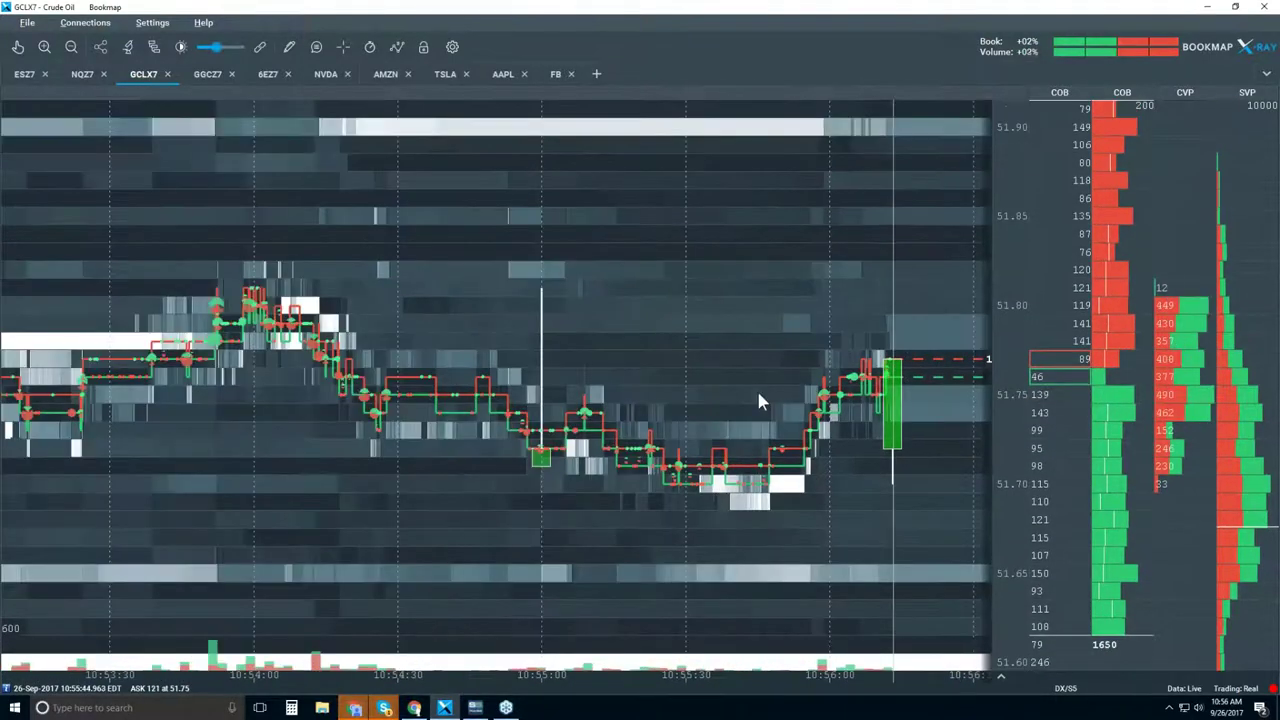
# Widen the heatmap range back to about 10:35 to compare the 10:56 rebound with the earlier swings and liquidity bands
pyautogui.scroll(-2, 756, 402)
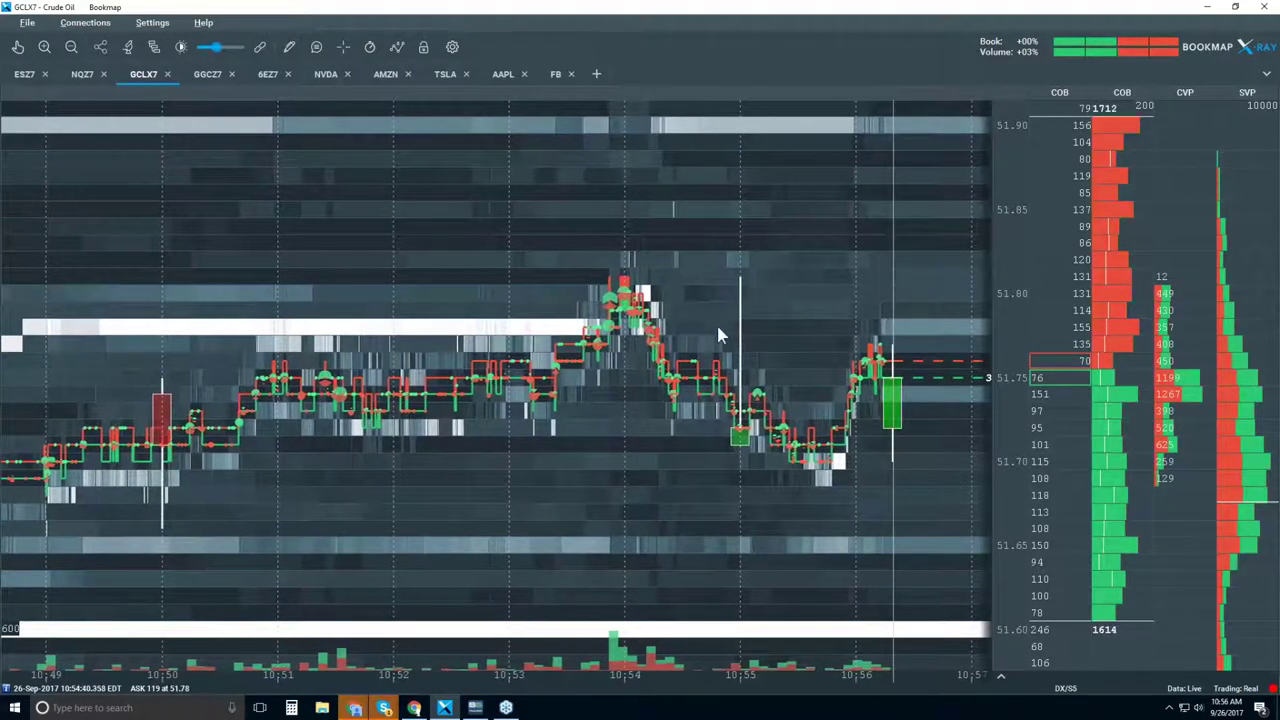
pyautogui.scroll(-2, 717, 330)
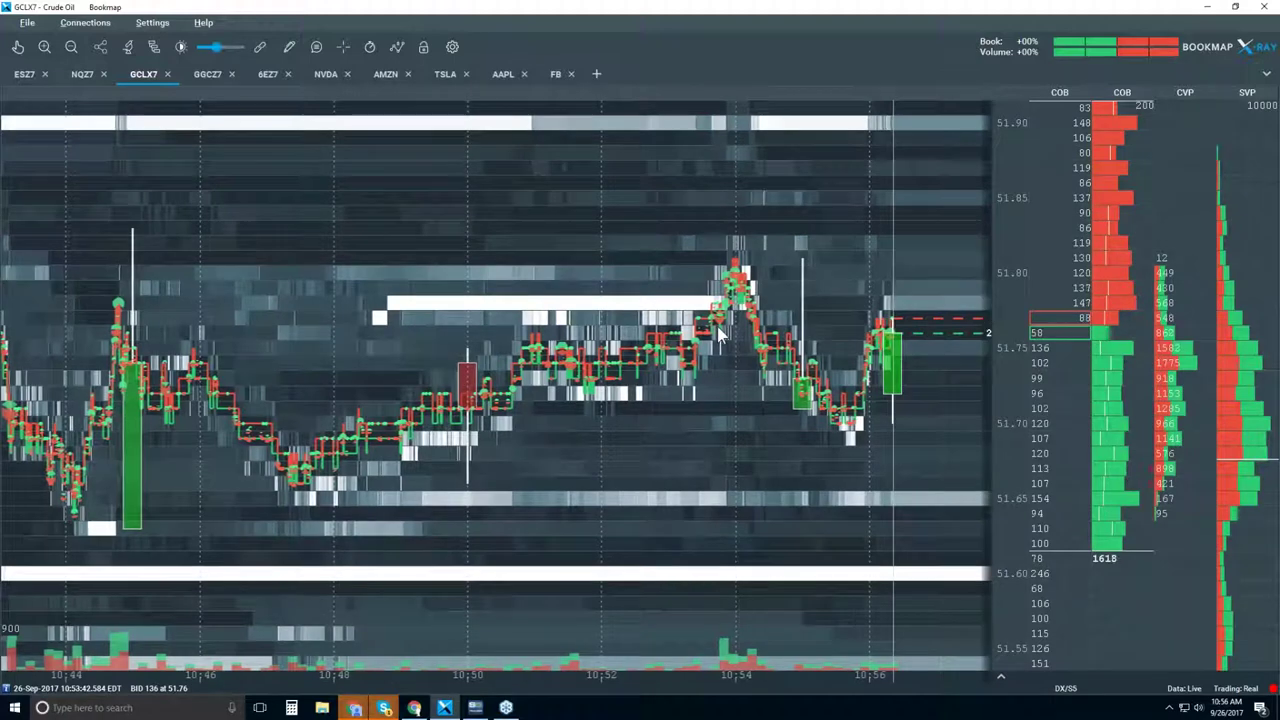
pyautogui.scroll(-1, 717, 330)
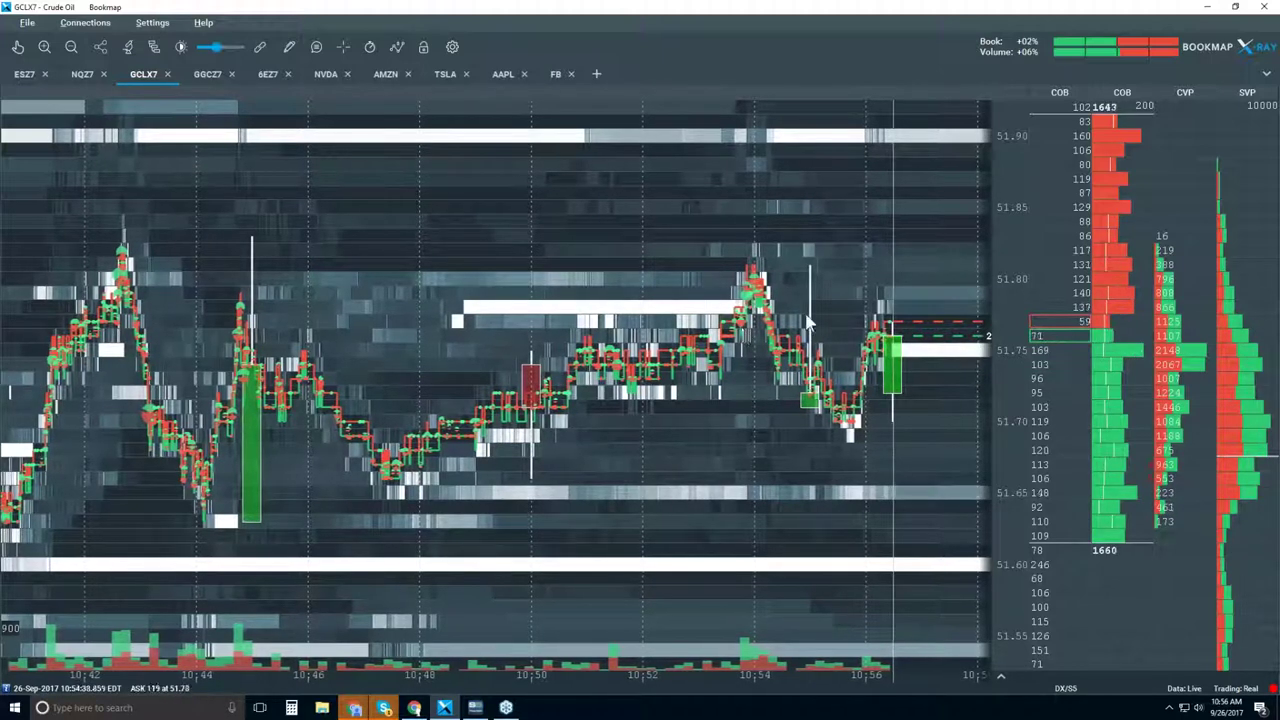
pyautogui.scroll(2, 836, 316)
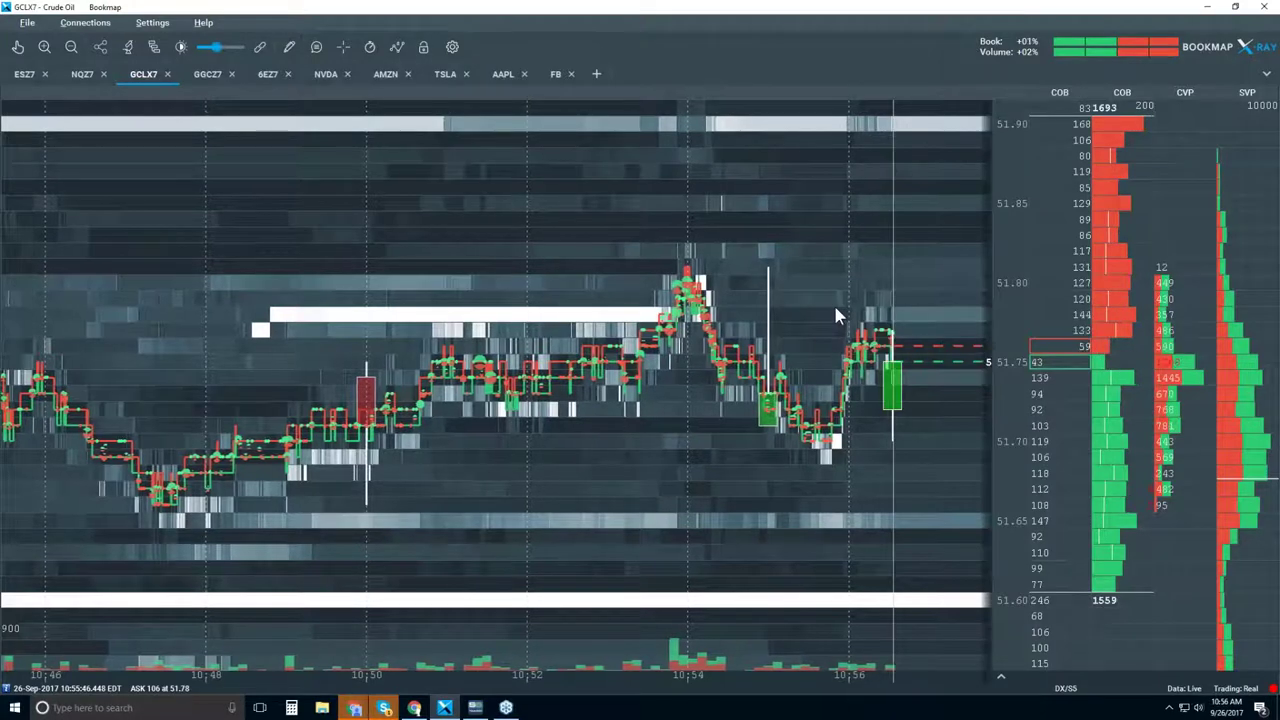
pyautogui.scroll(-2, 836, 308)
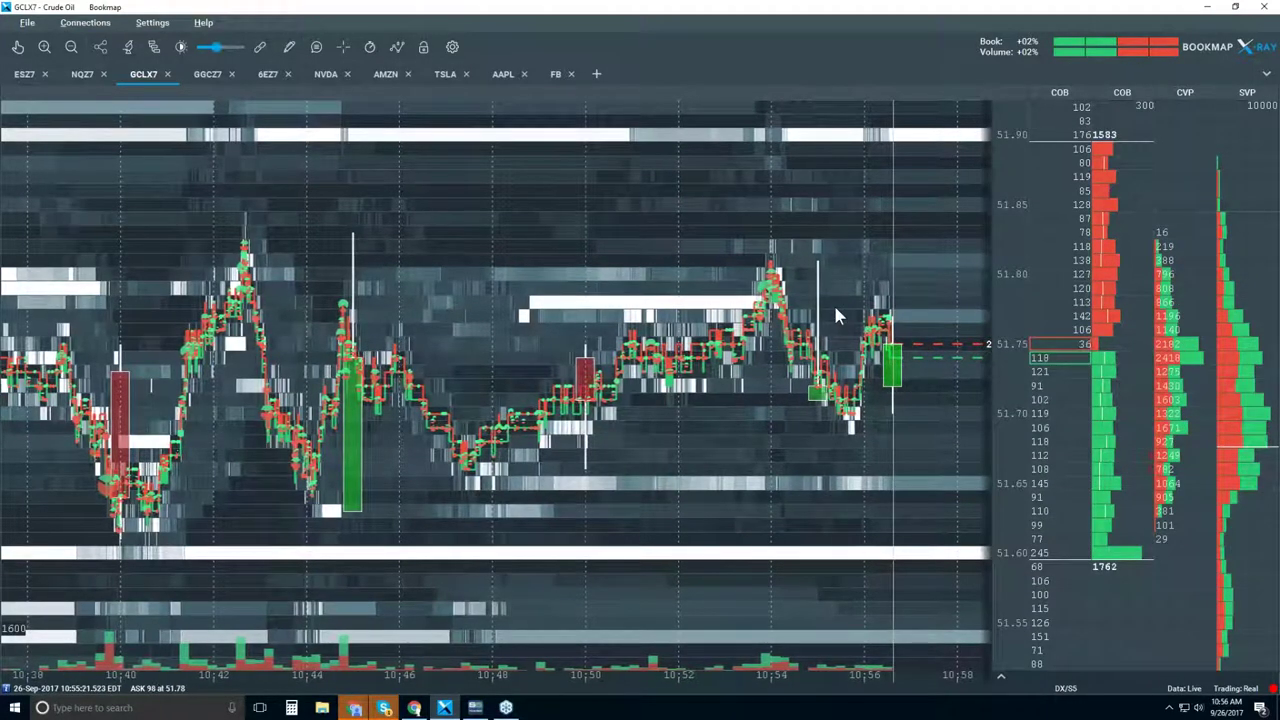
pyautogui.scroll(-1, 838, 316)
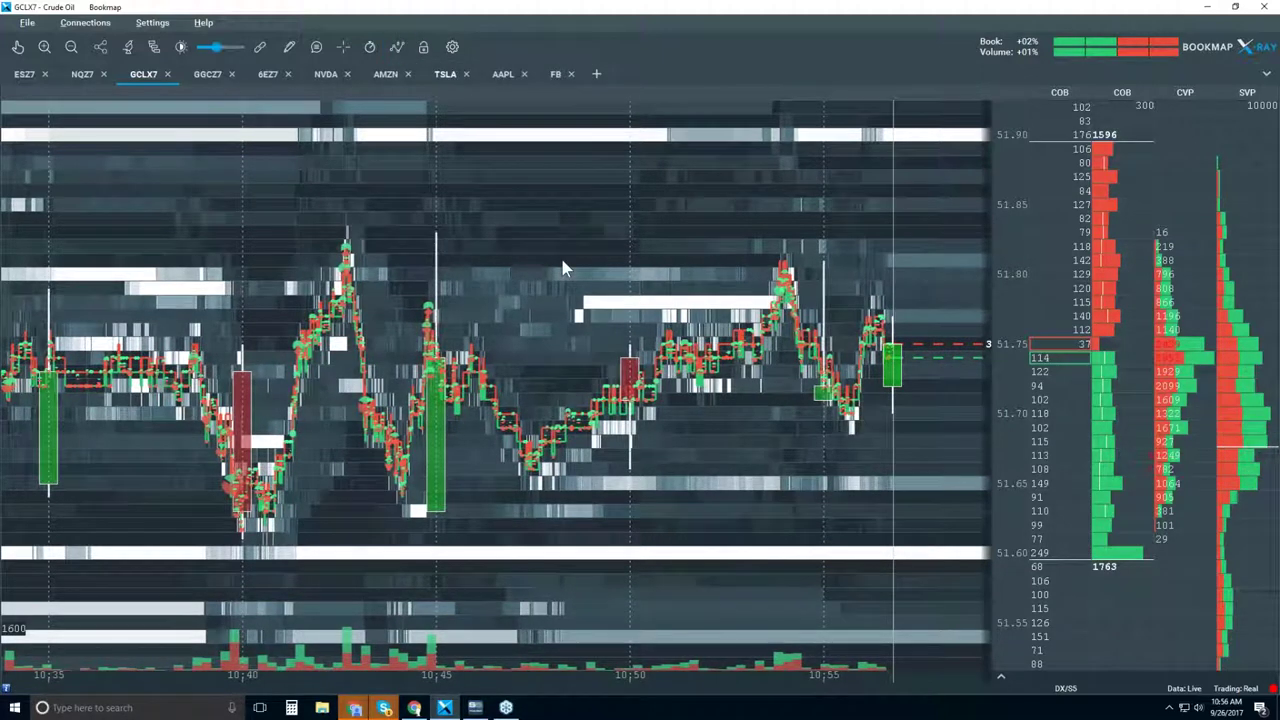
# Turn off the candlestick bars on the crude oil chart
pyautogui.click(397, 47)
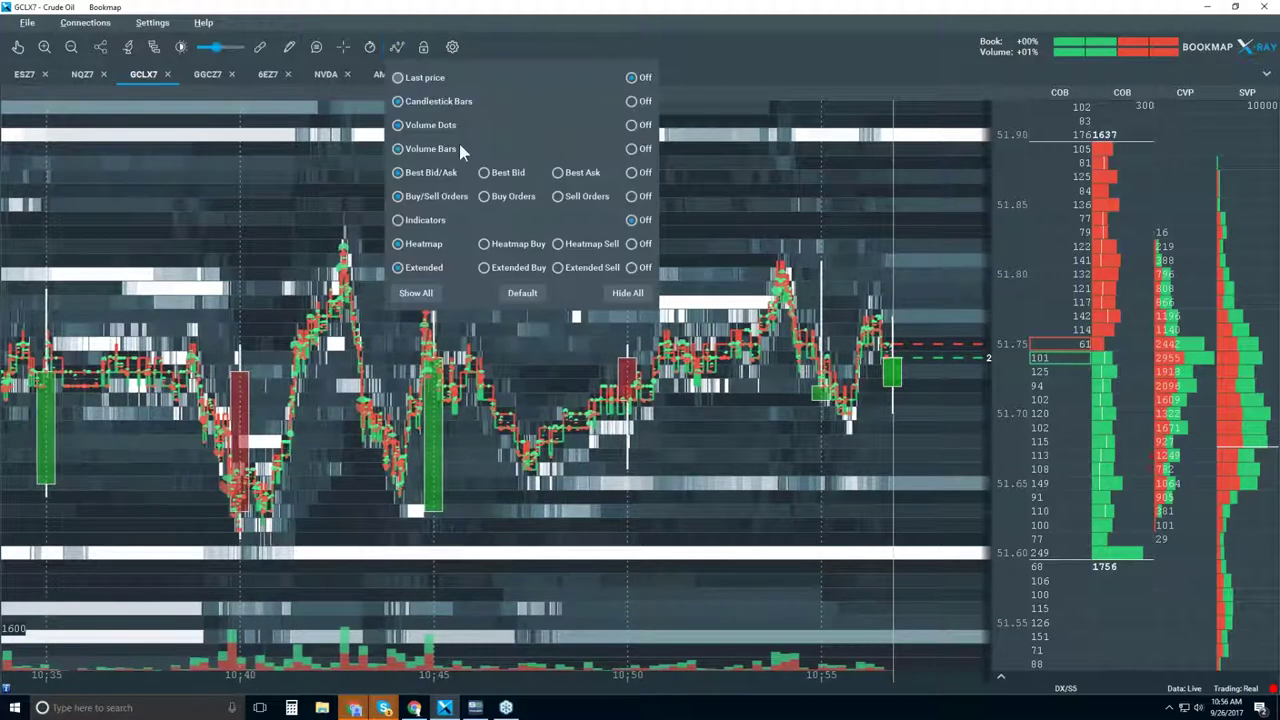
pyautogui.click(634, 105)
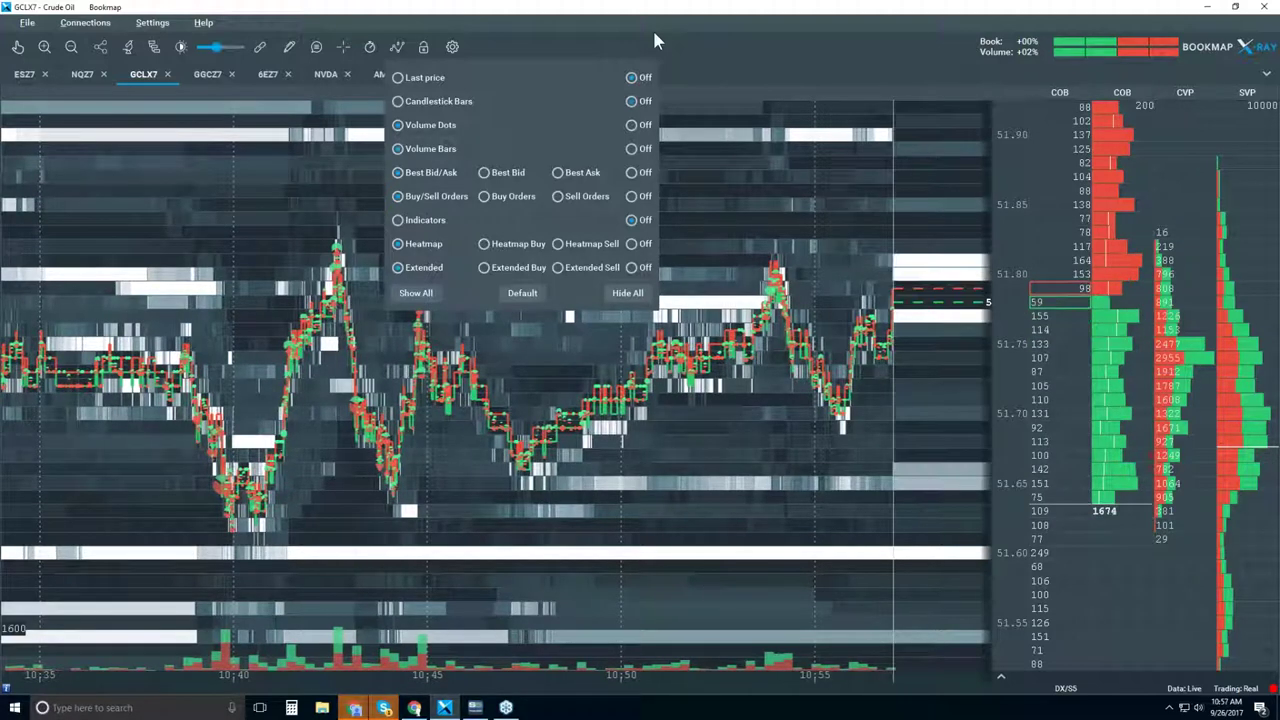
pyautogui.click(655, 36)
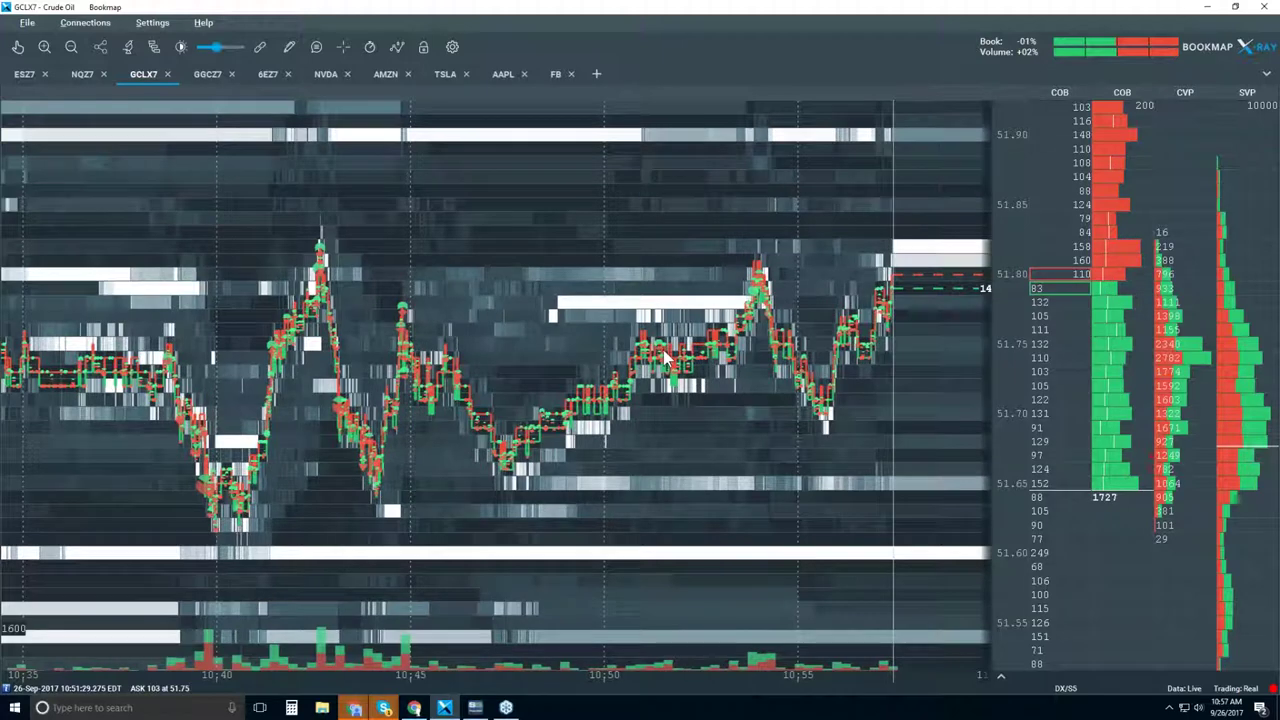
# Examine the order flow and the 51.78 liquidity band without candlesticks, at ranges starting between about 10:25 and 10:42
pyautogui.scroll(-2, 663, 352)
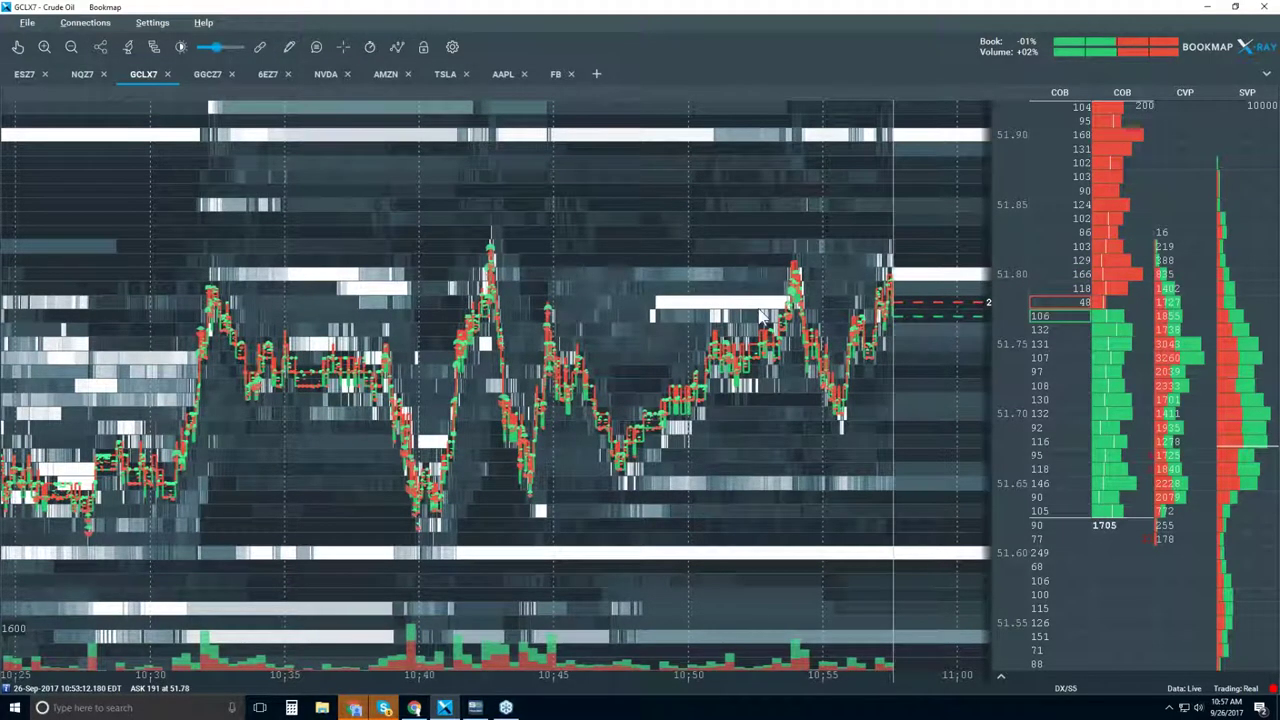
pyautogui.scroll(2, 757, 313)
pyautogui.scroll(1, 757, 313)
pyautogui.scroll(1, 757, 313)
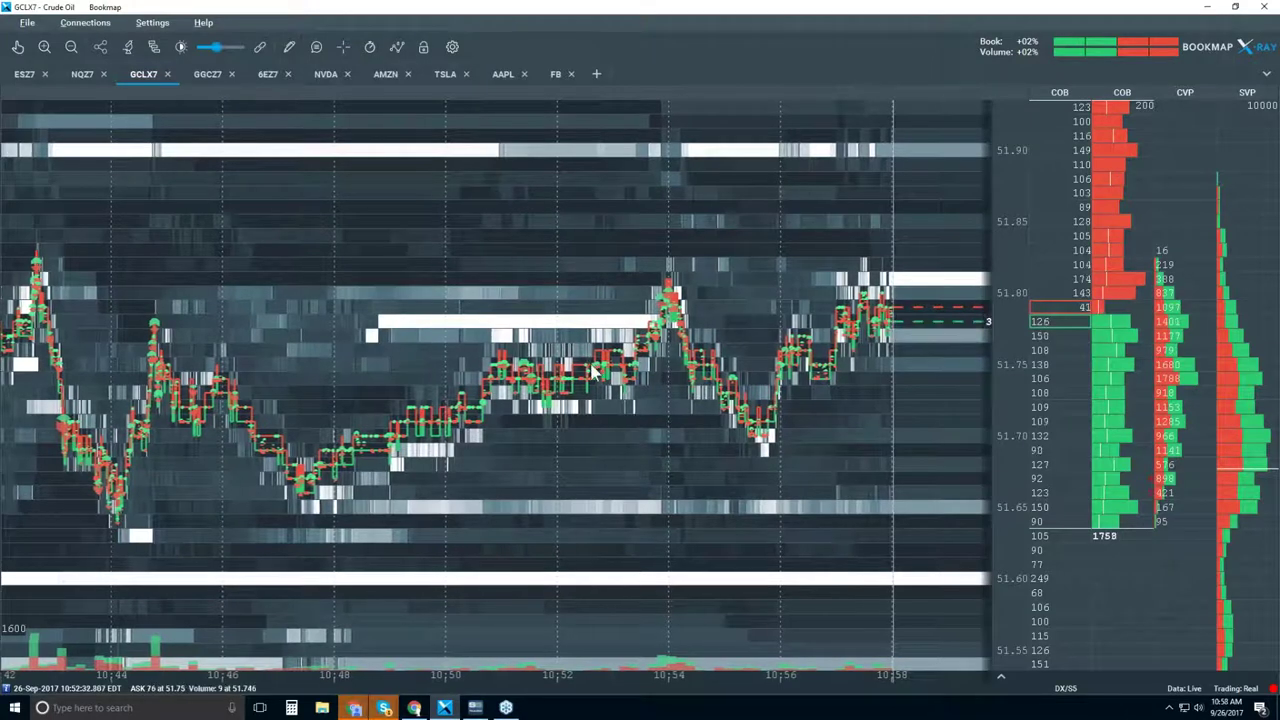
pyautogui.scroll(-2, 593, 372)
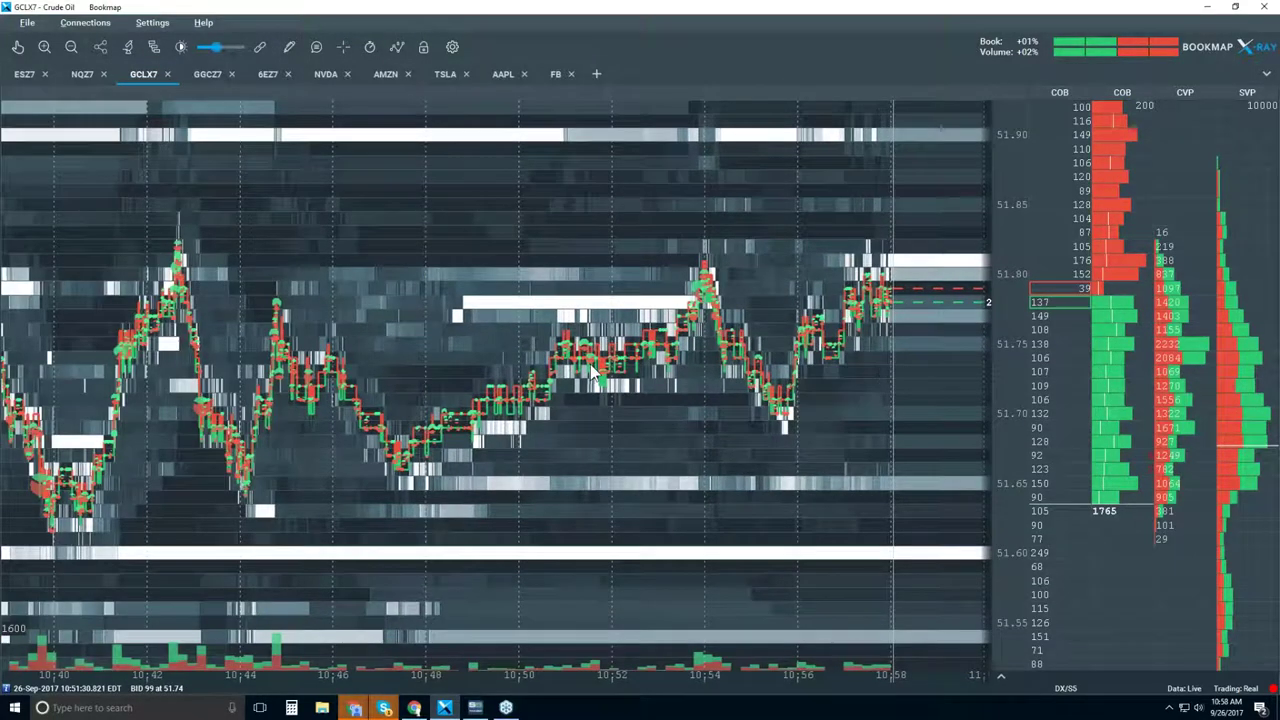
pyautogui.scroll(-2, 593, 372)
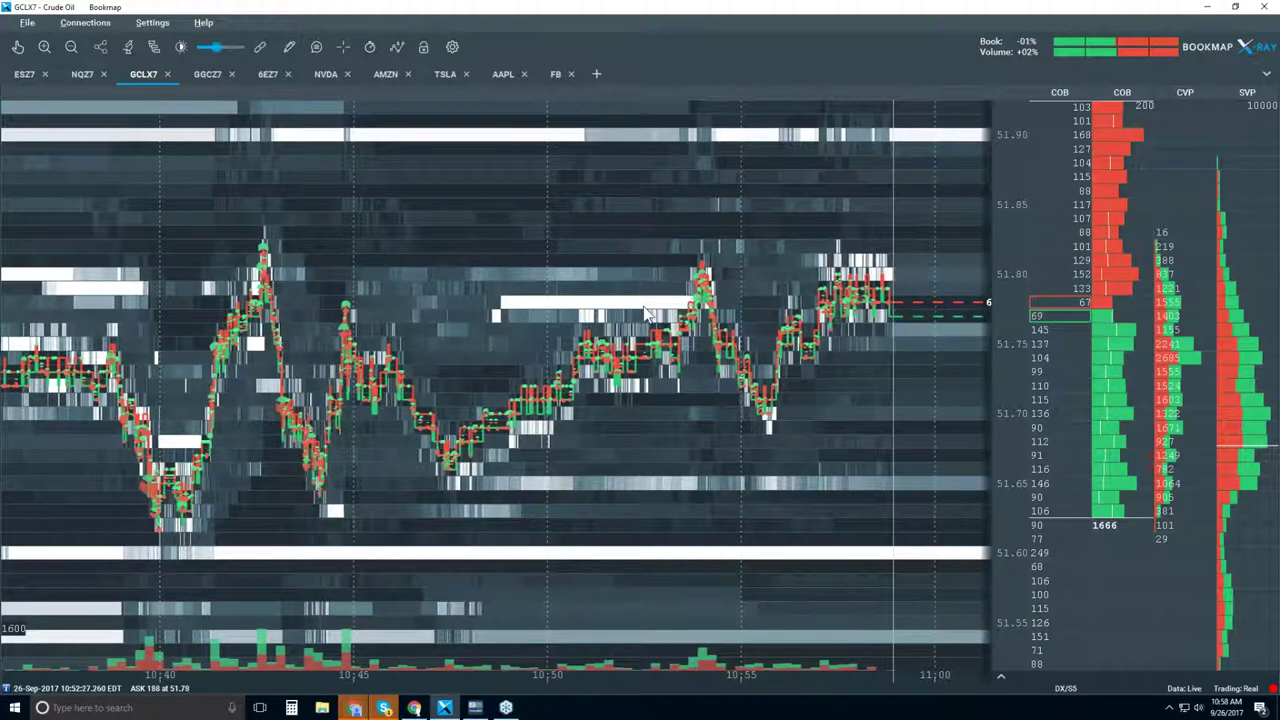
# Review the session's liquidity levels back to about 09:30, and narrow the range to about 10:25 through 11:00
pyautogui.scroll(-3, 645, 318)
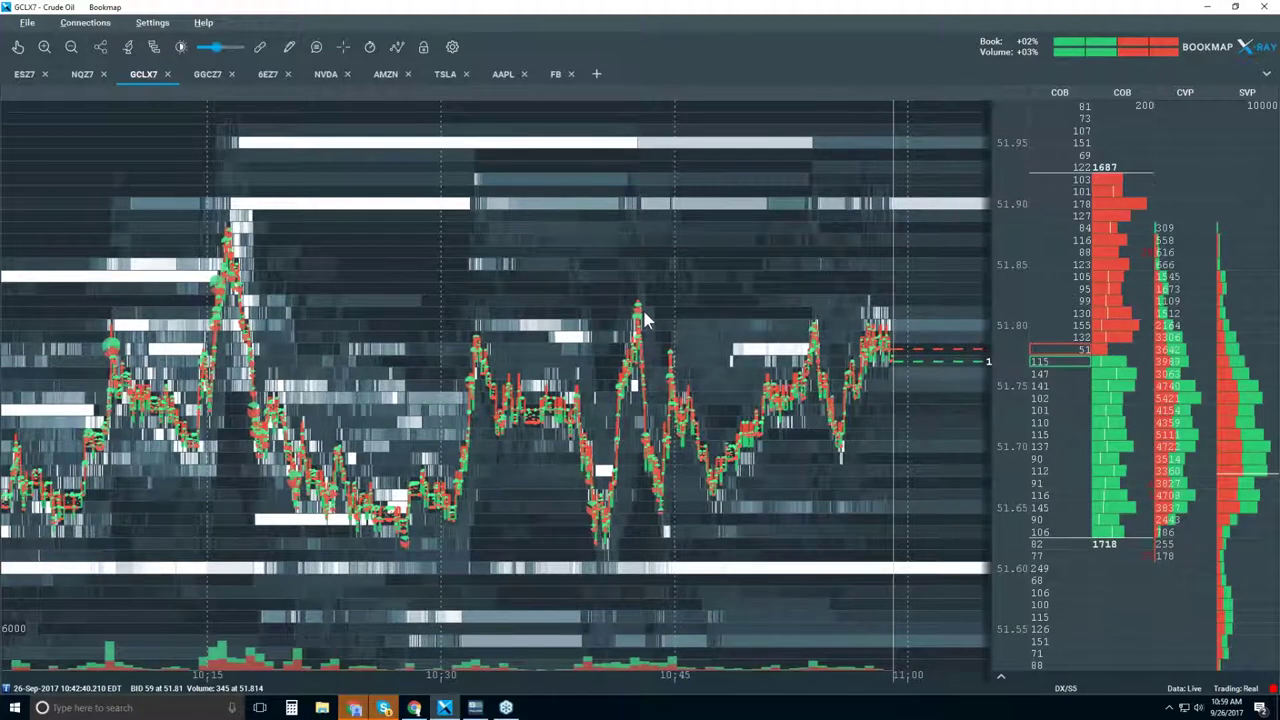
pyautogui.scroll(-1, 644, 315)
pyautogui.scroll(-1, 644, 315)
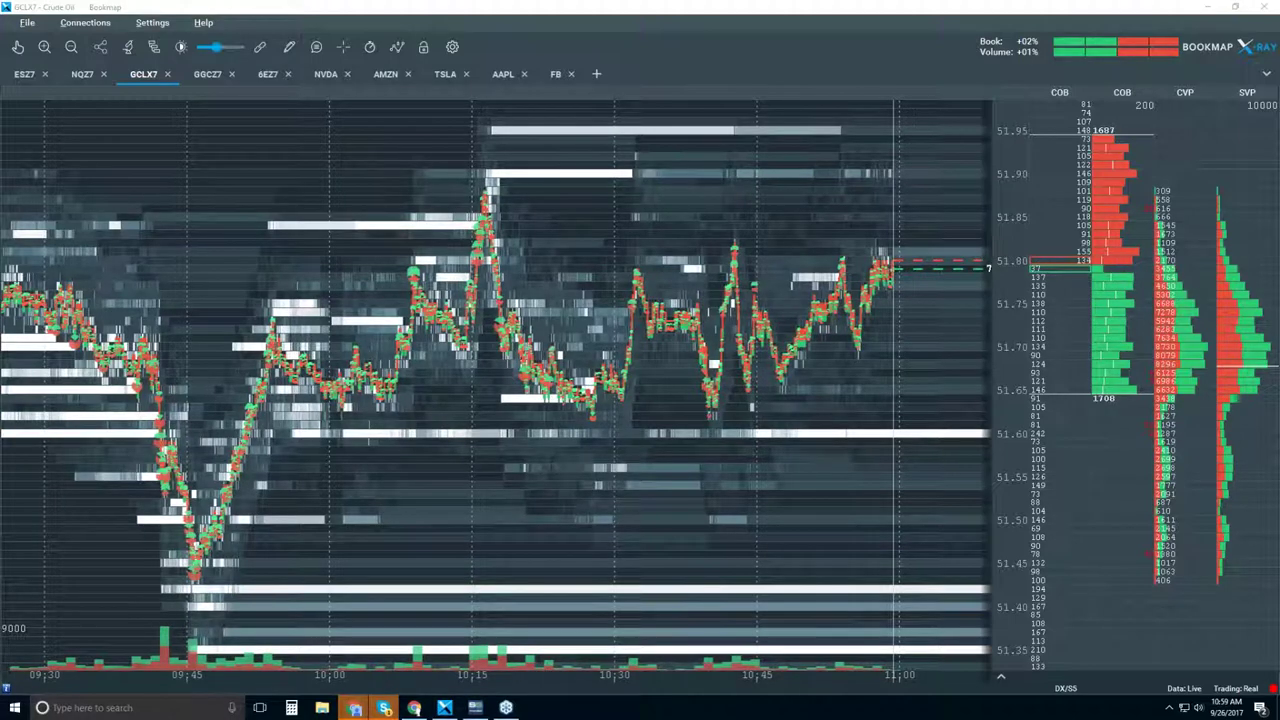
pyautogui.scroll(4, 865, 222)
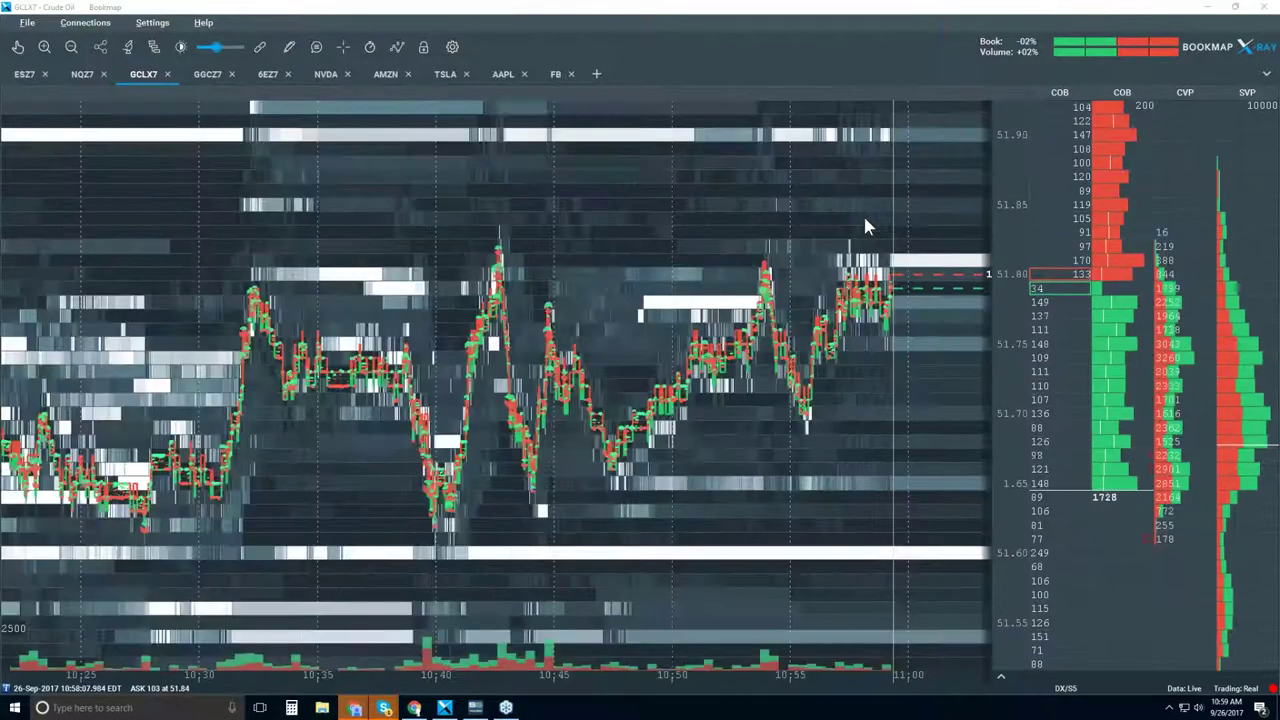